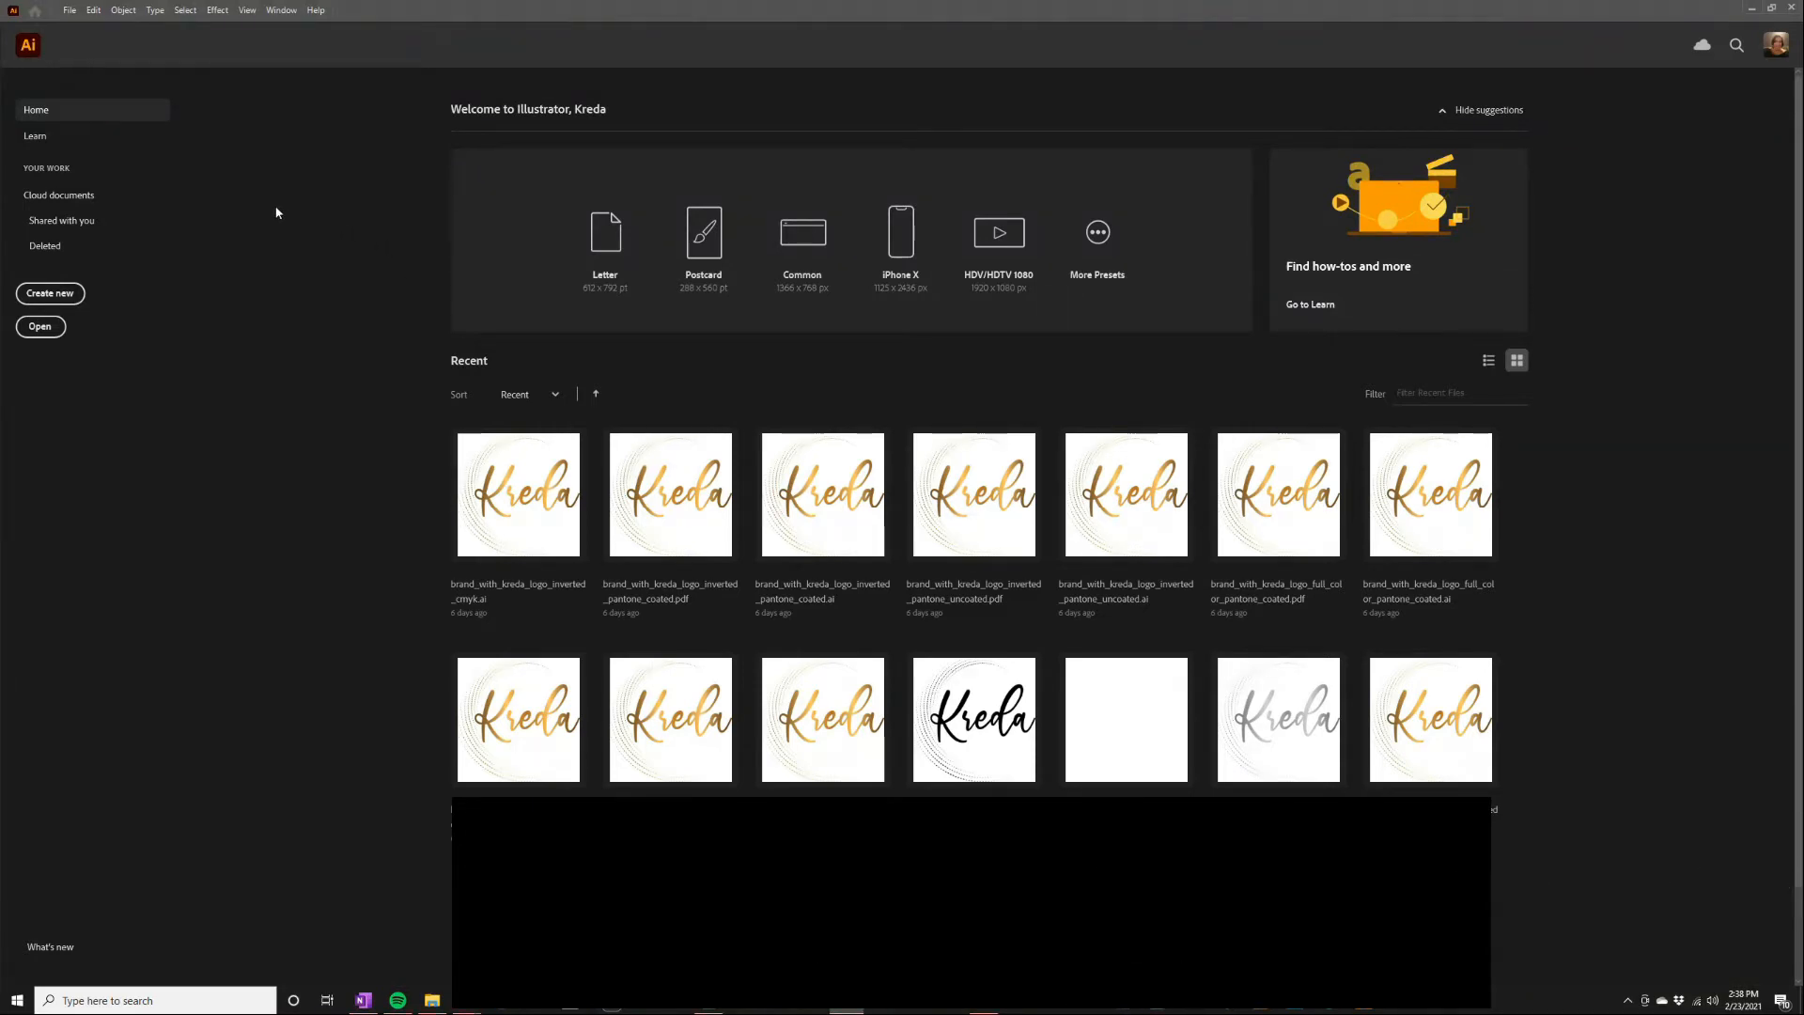
# Create a blank 12 × 12 inch document in CMYK Color
pyautogui.click(56, 296)
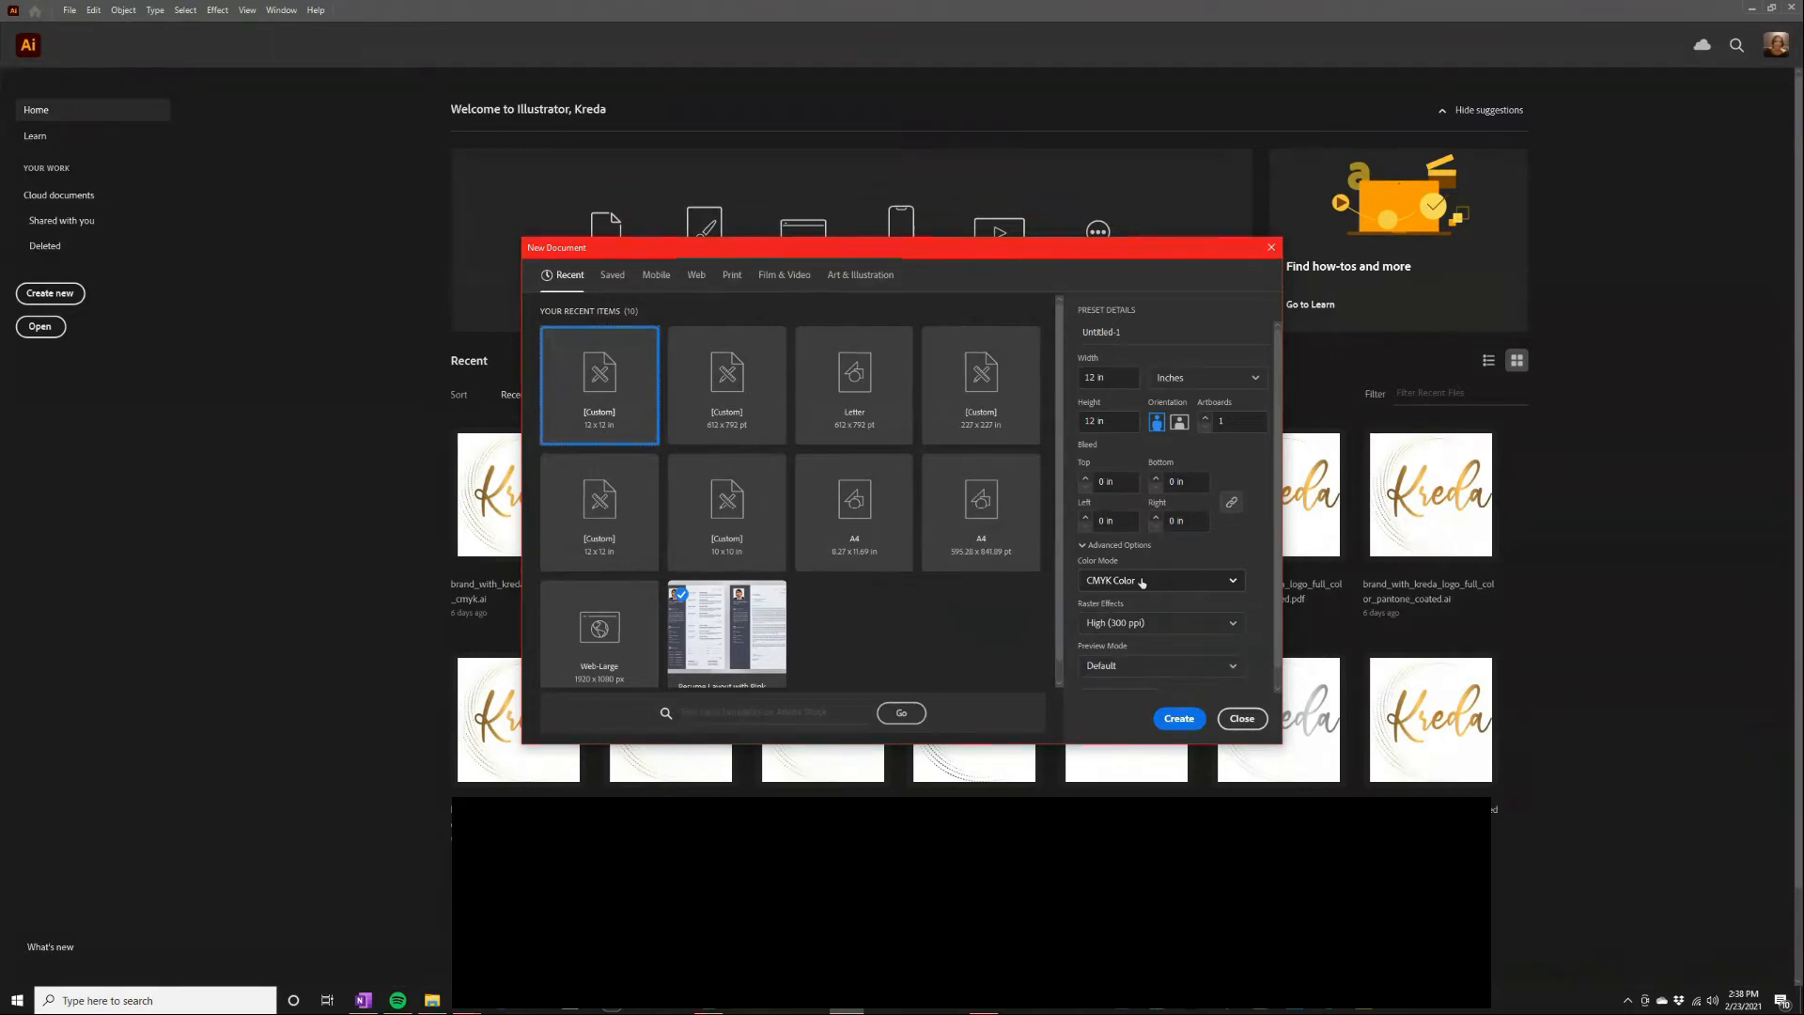
pyautogui.click(1178, 717)
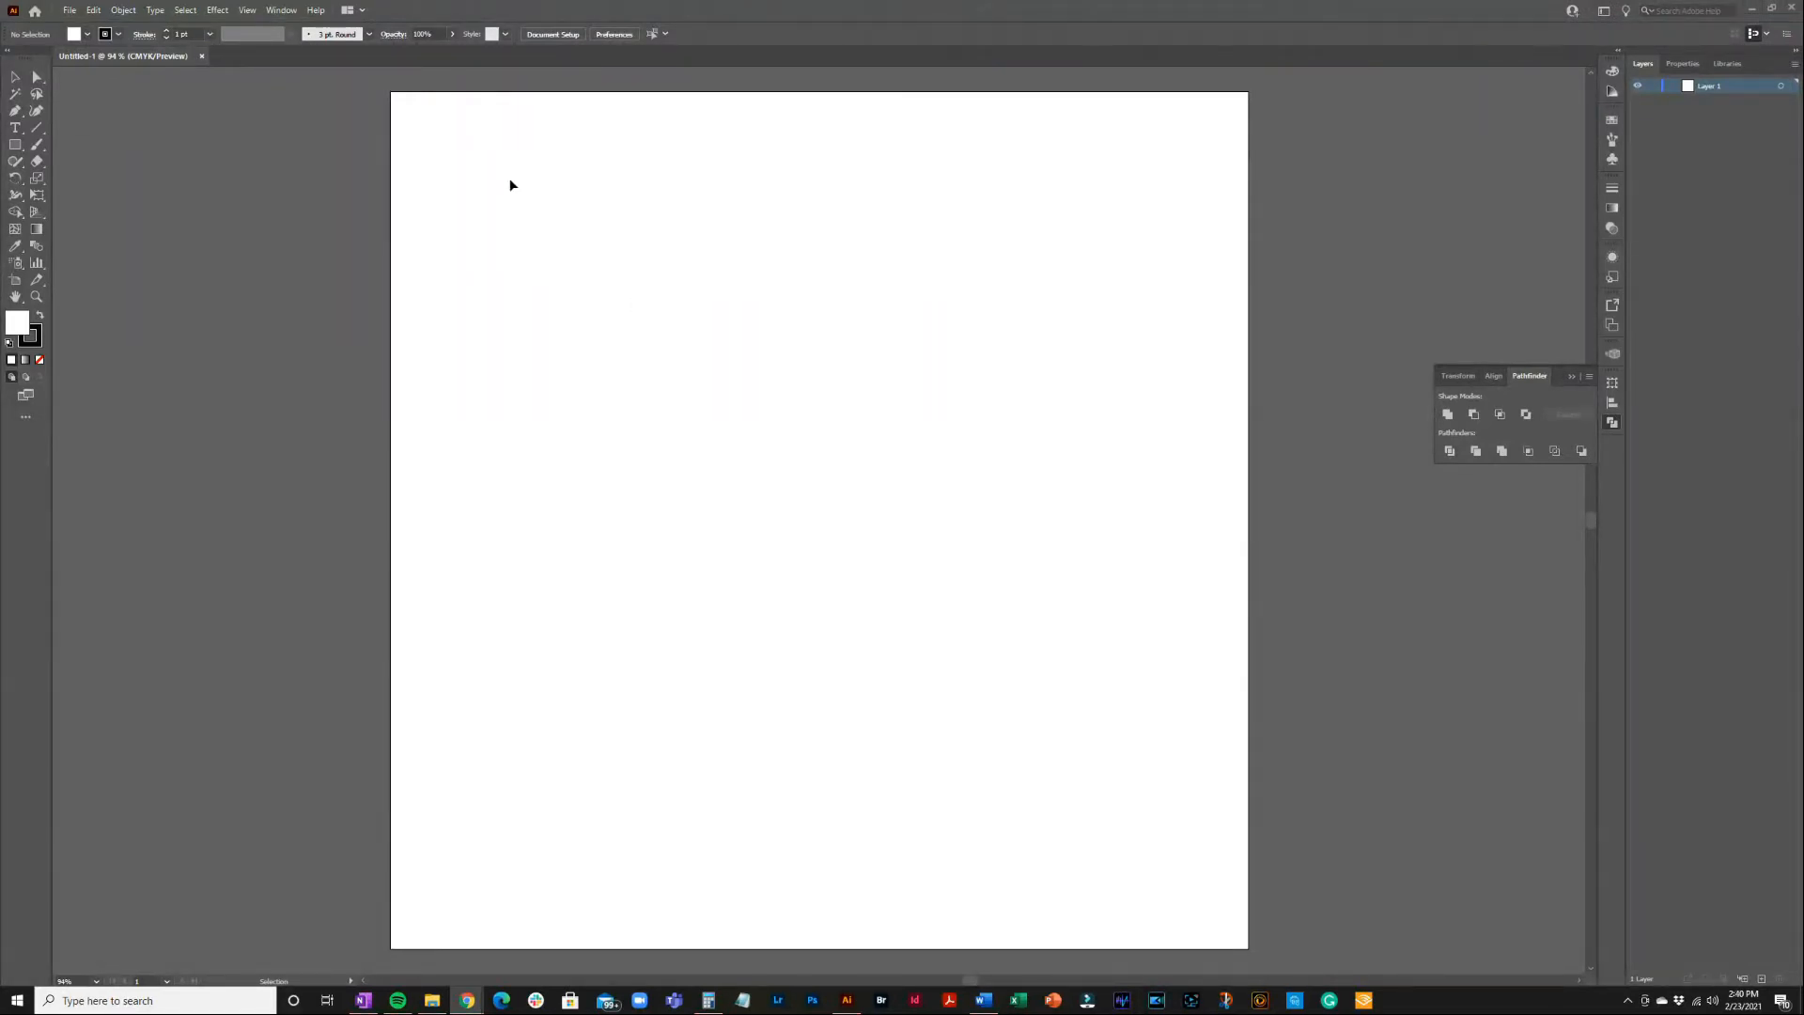
# Apply the Essentials Classic workspace from the Window > Workspace menu
pyautogui.click(283, 11)
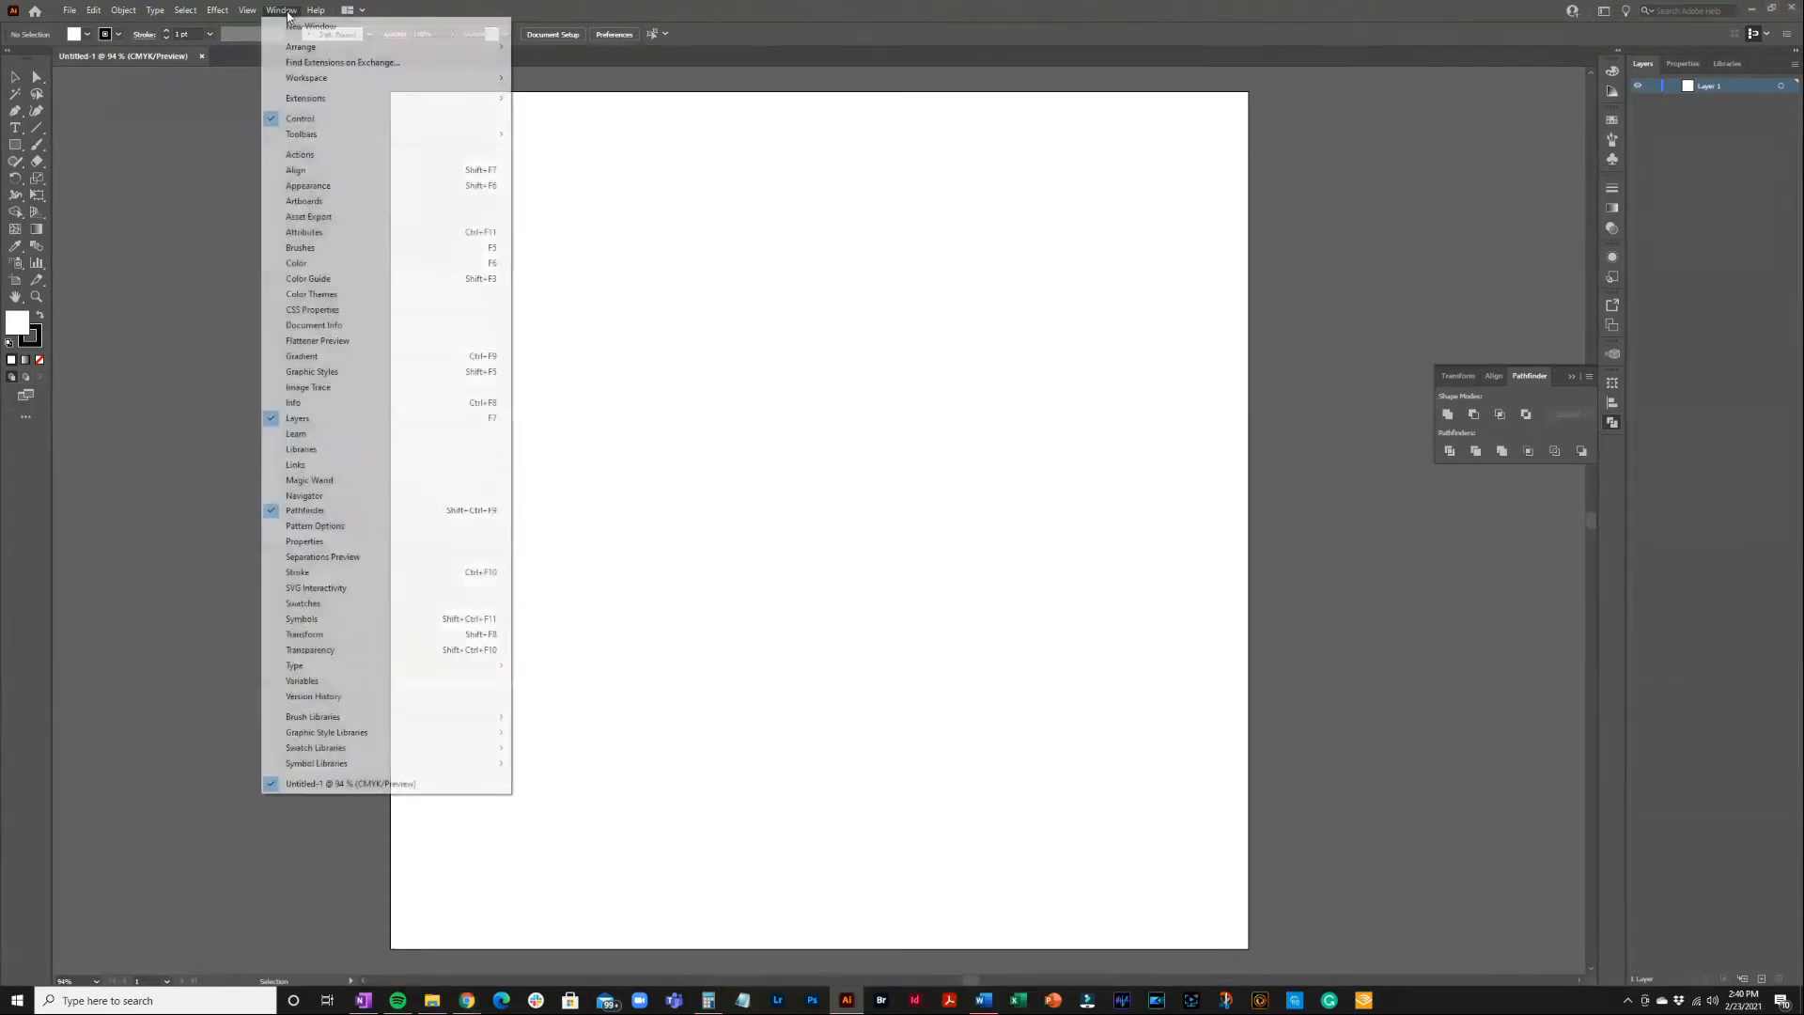
pyautogui.moveTo(305, 79)
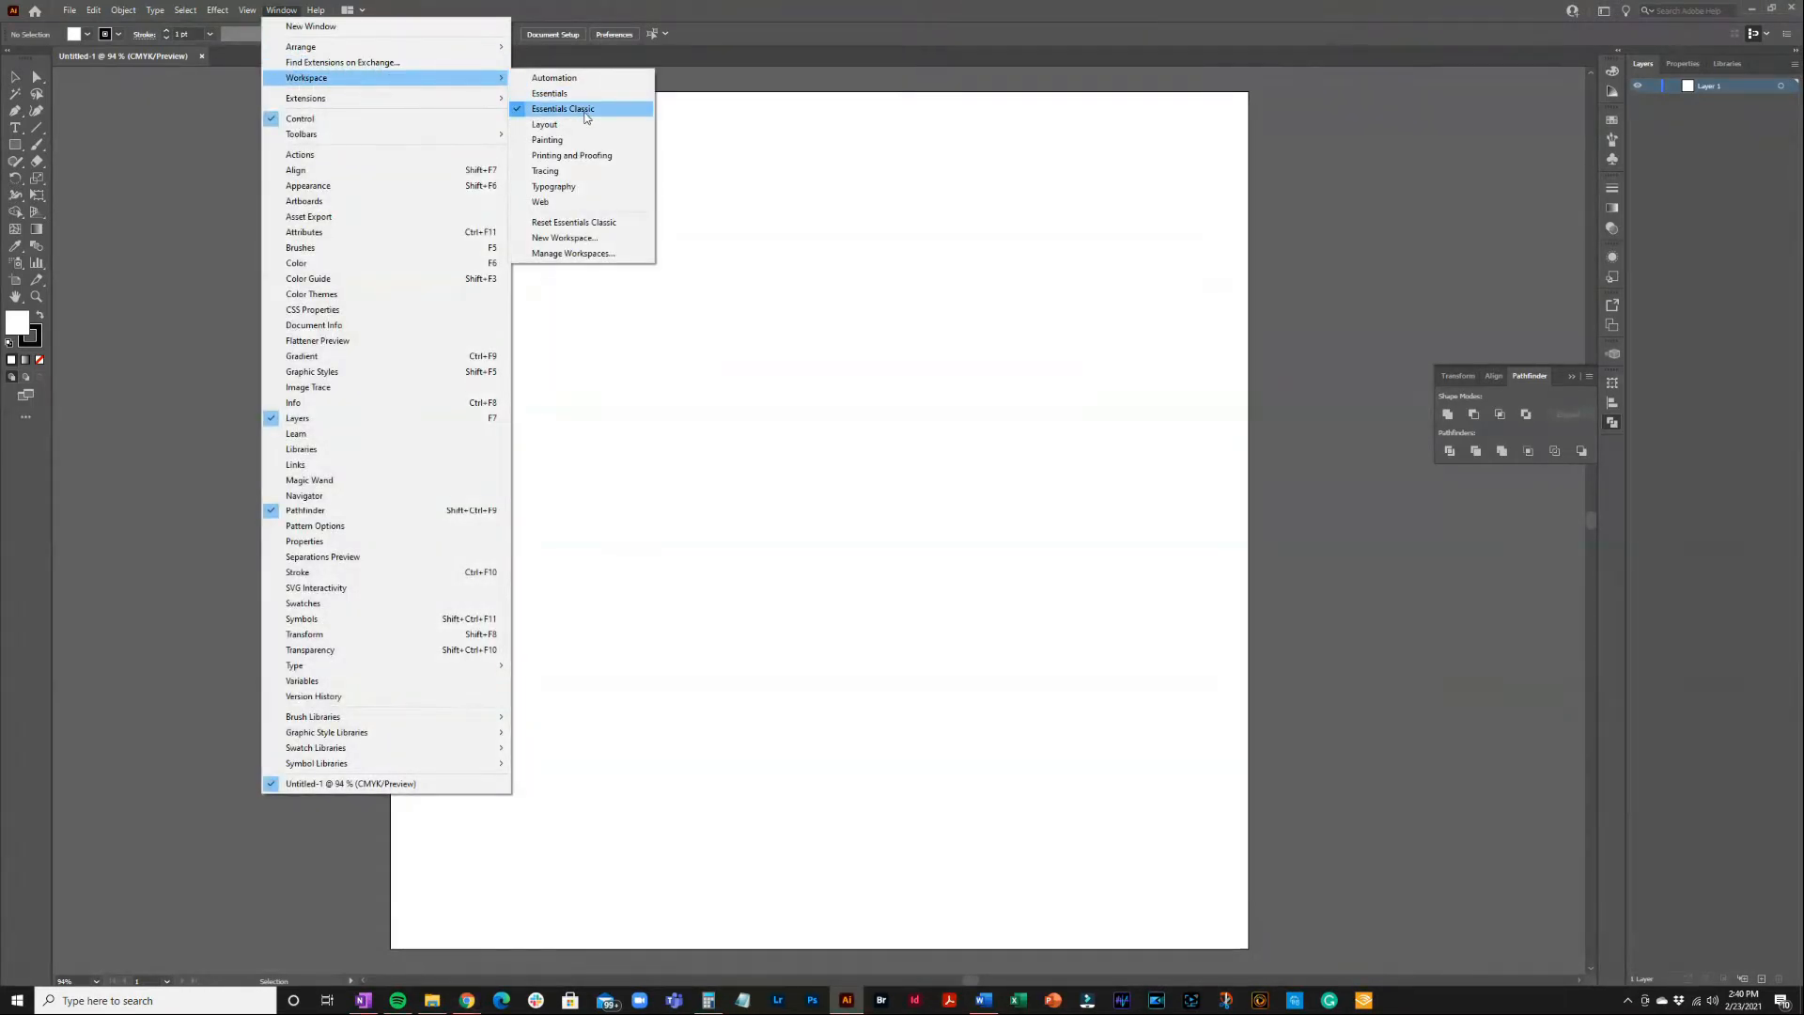
pyautogui.click(586, 109)
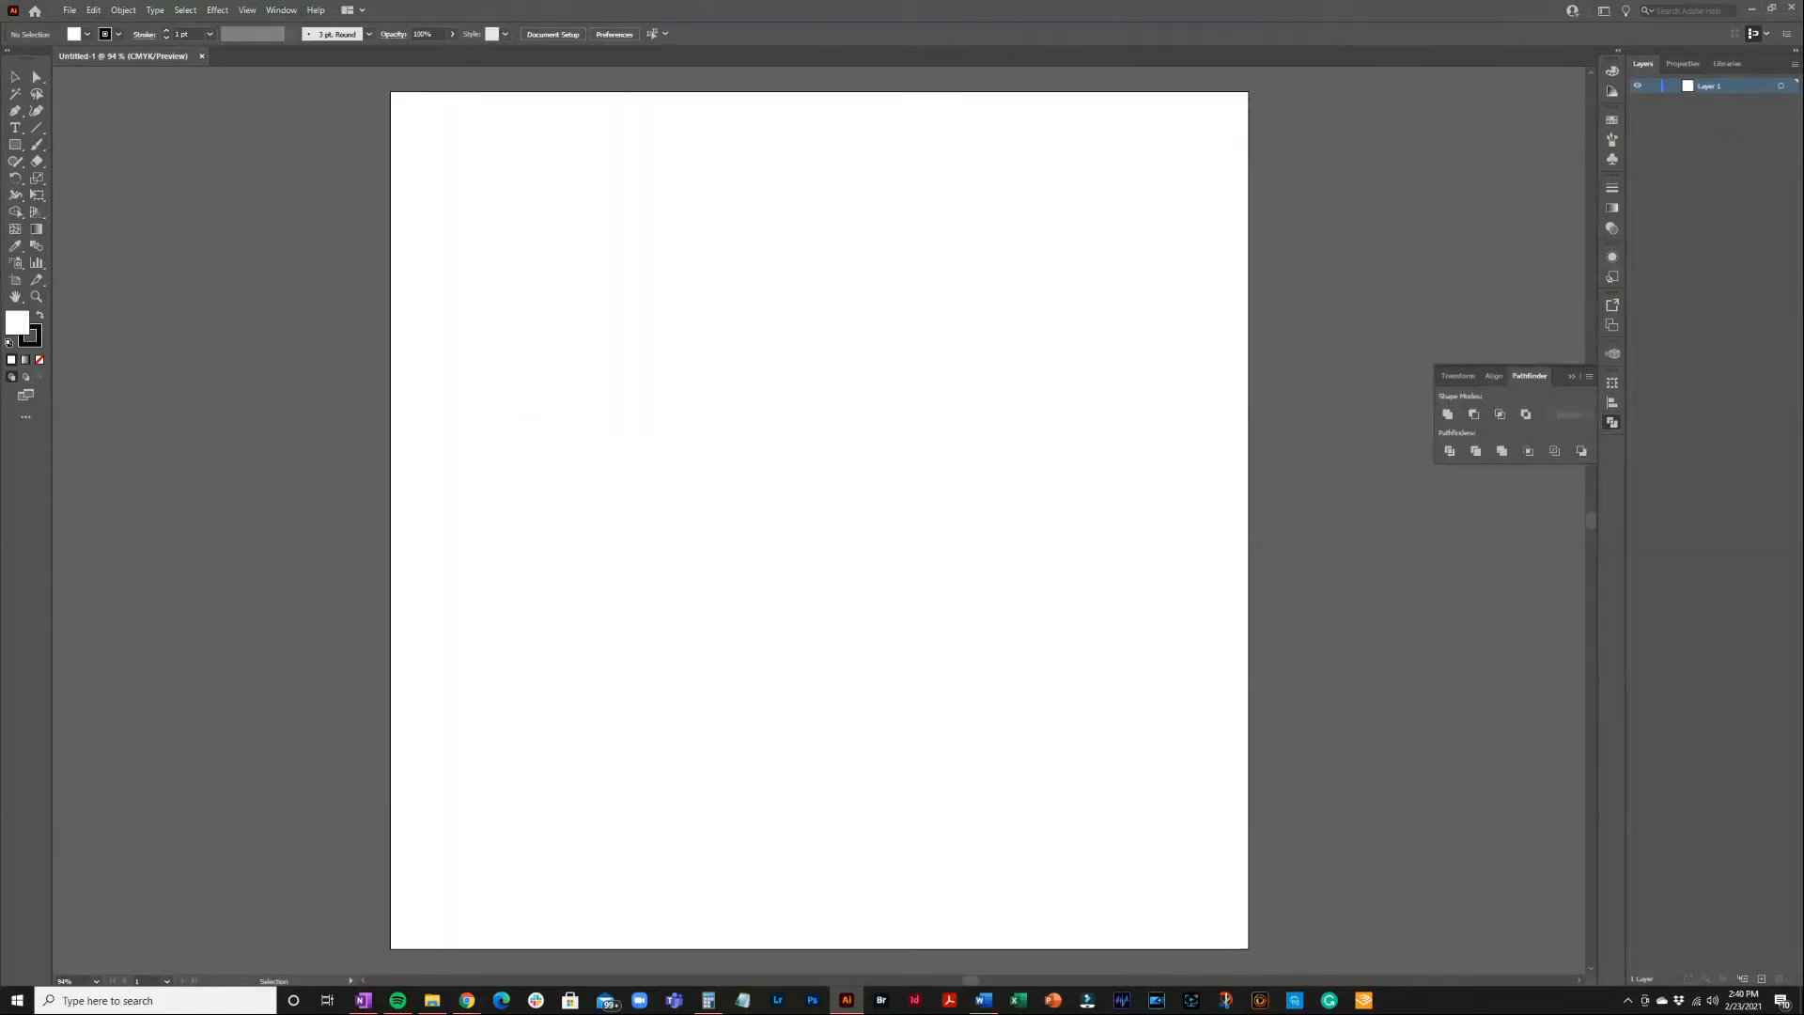
pyautogui.hotkey('alt', 'Tab')
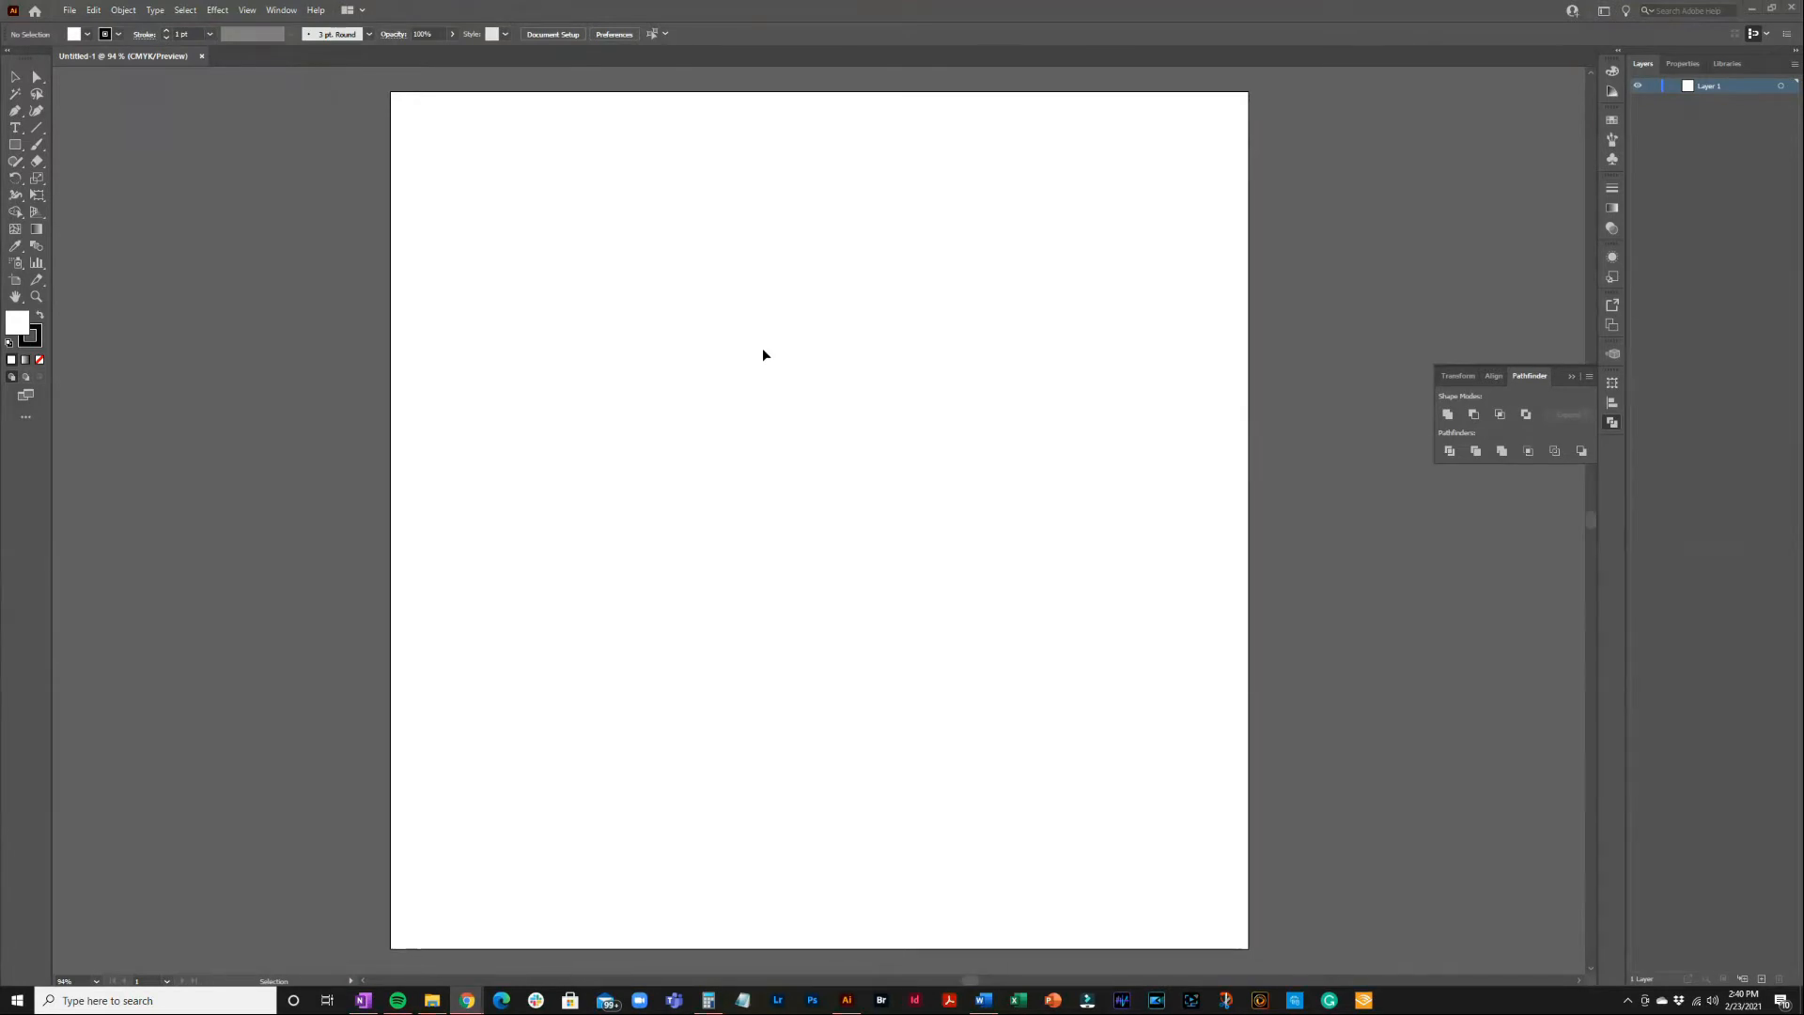
pyautogui.click(17, 133)
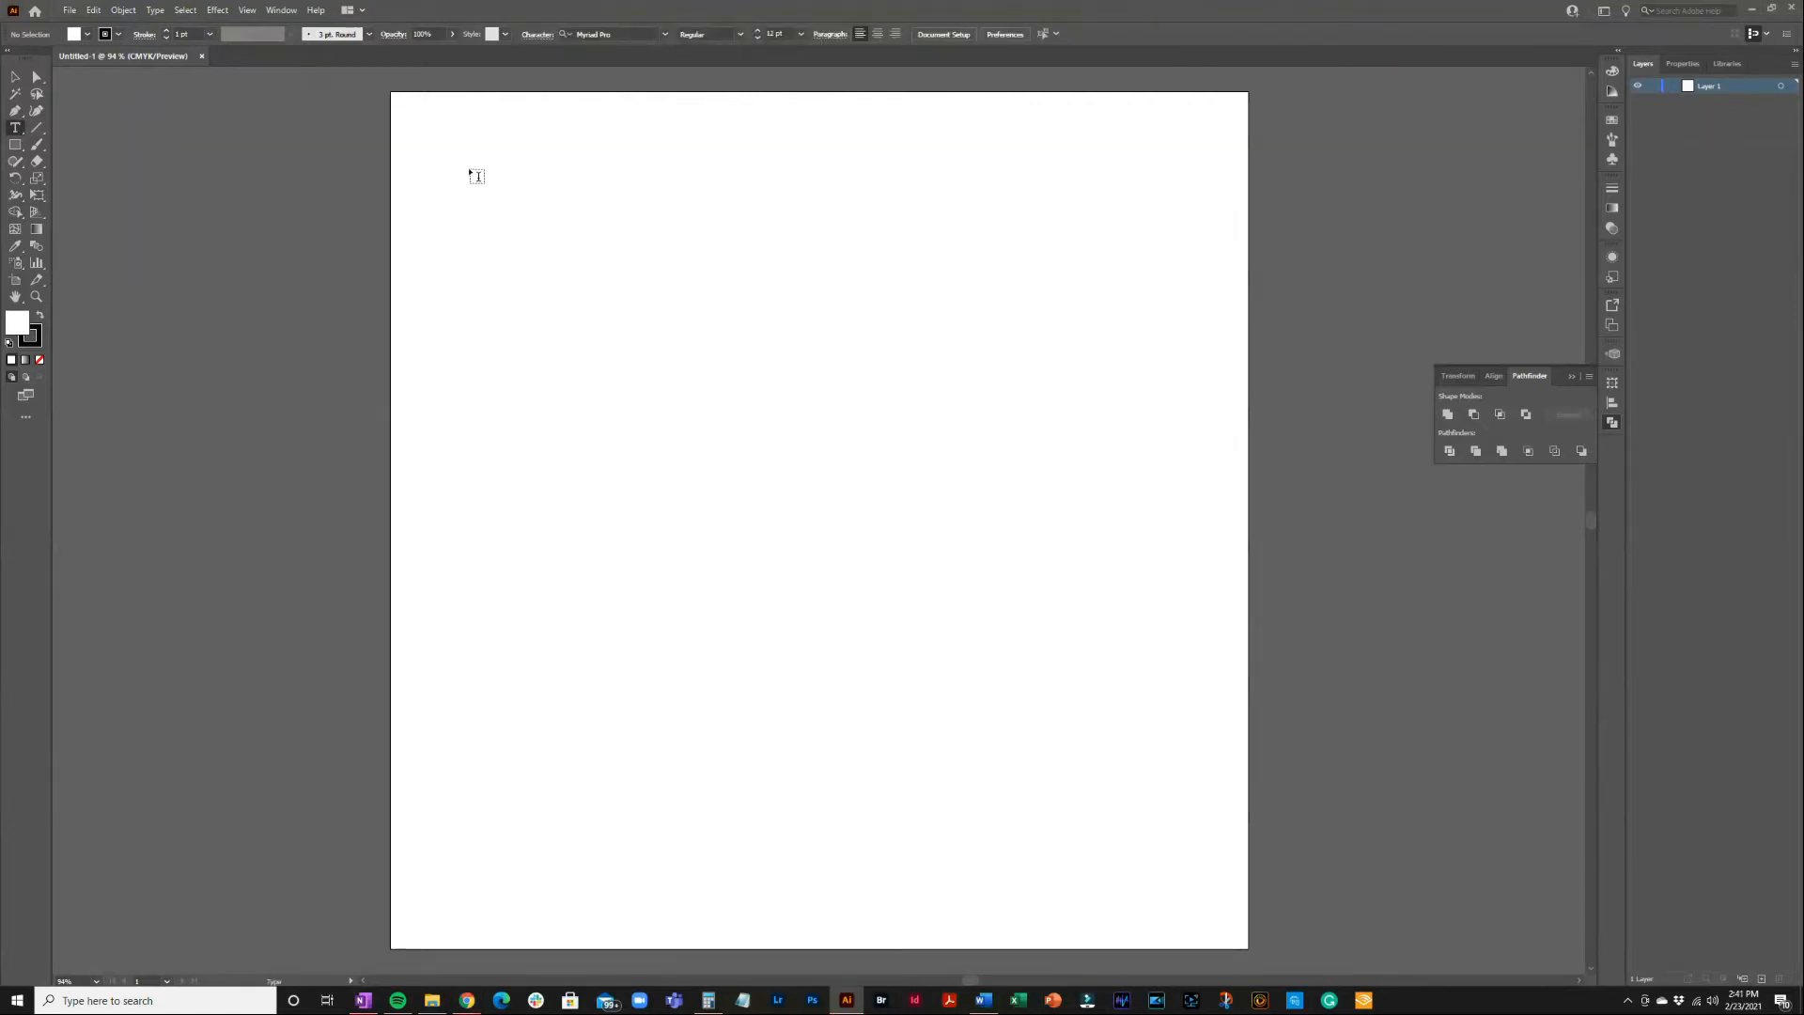
pyautogui.click(476, 177)
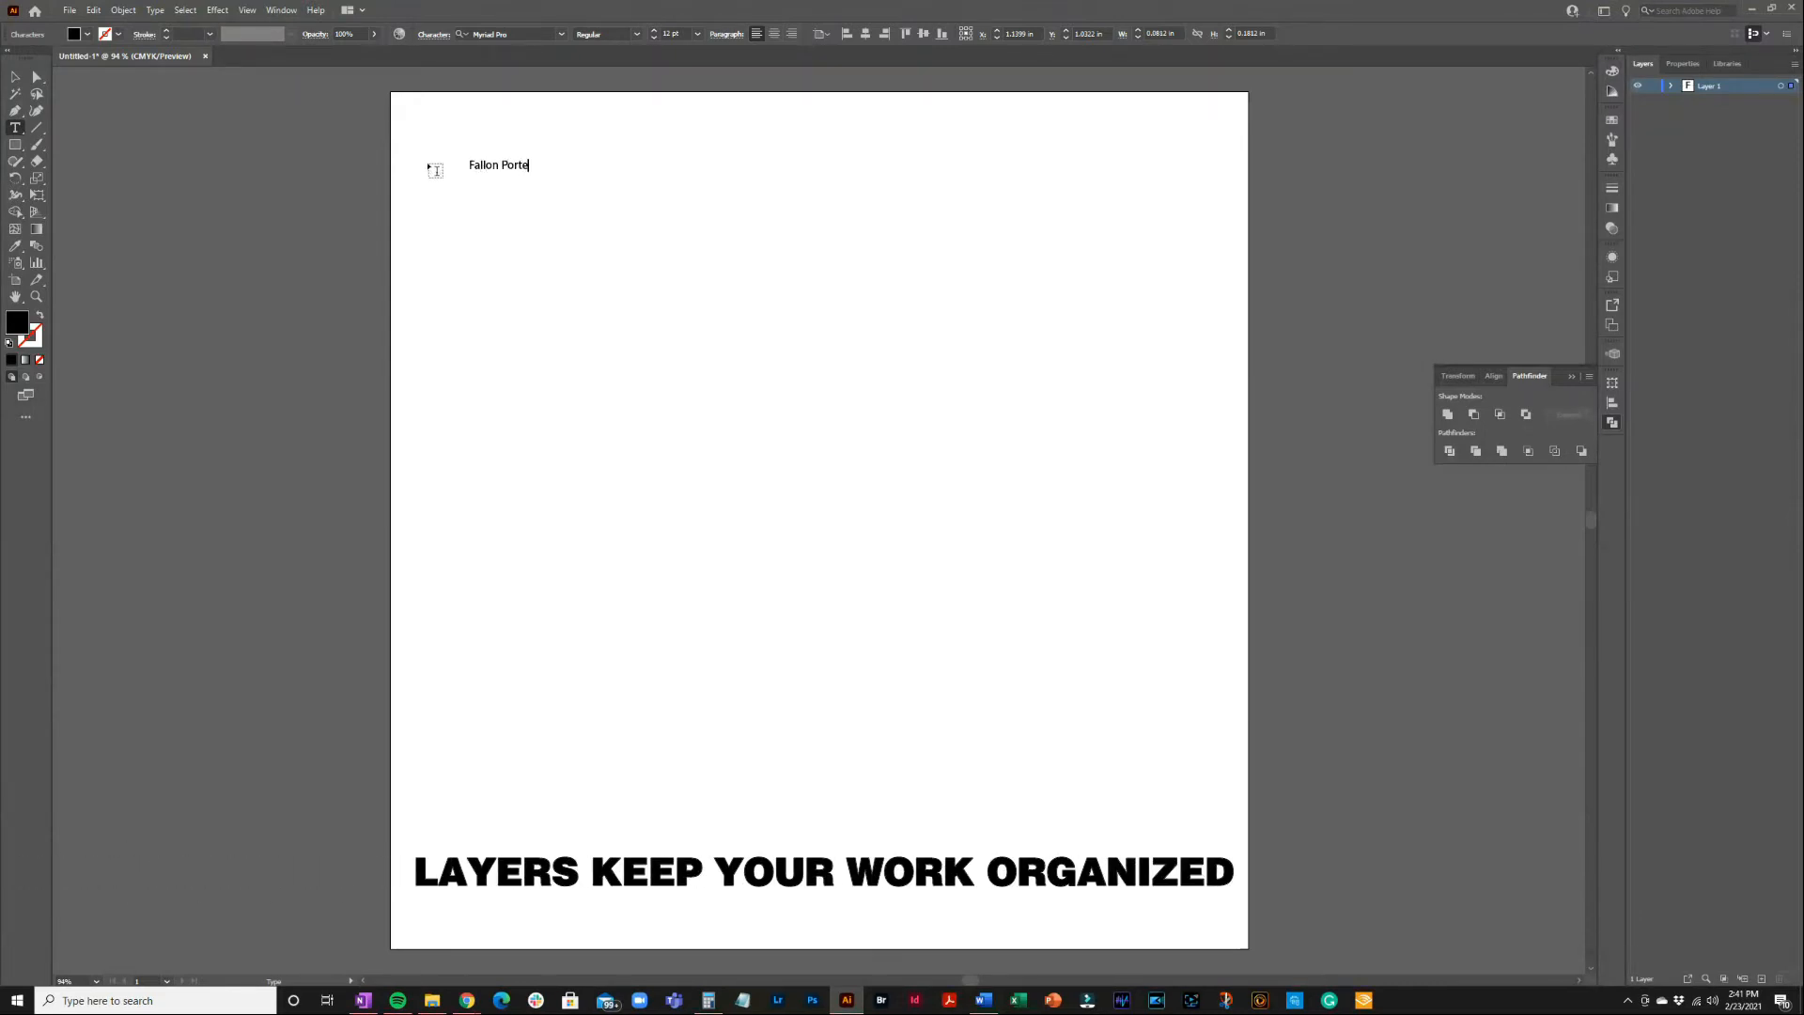
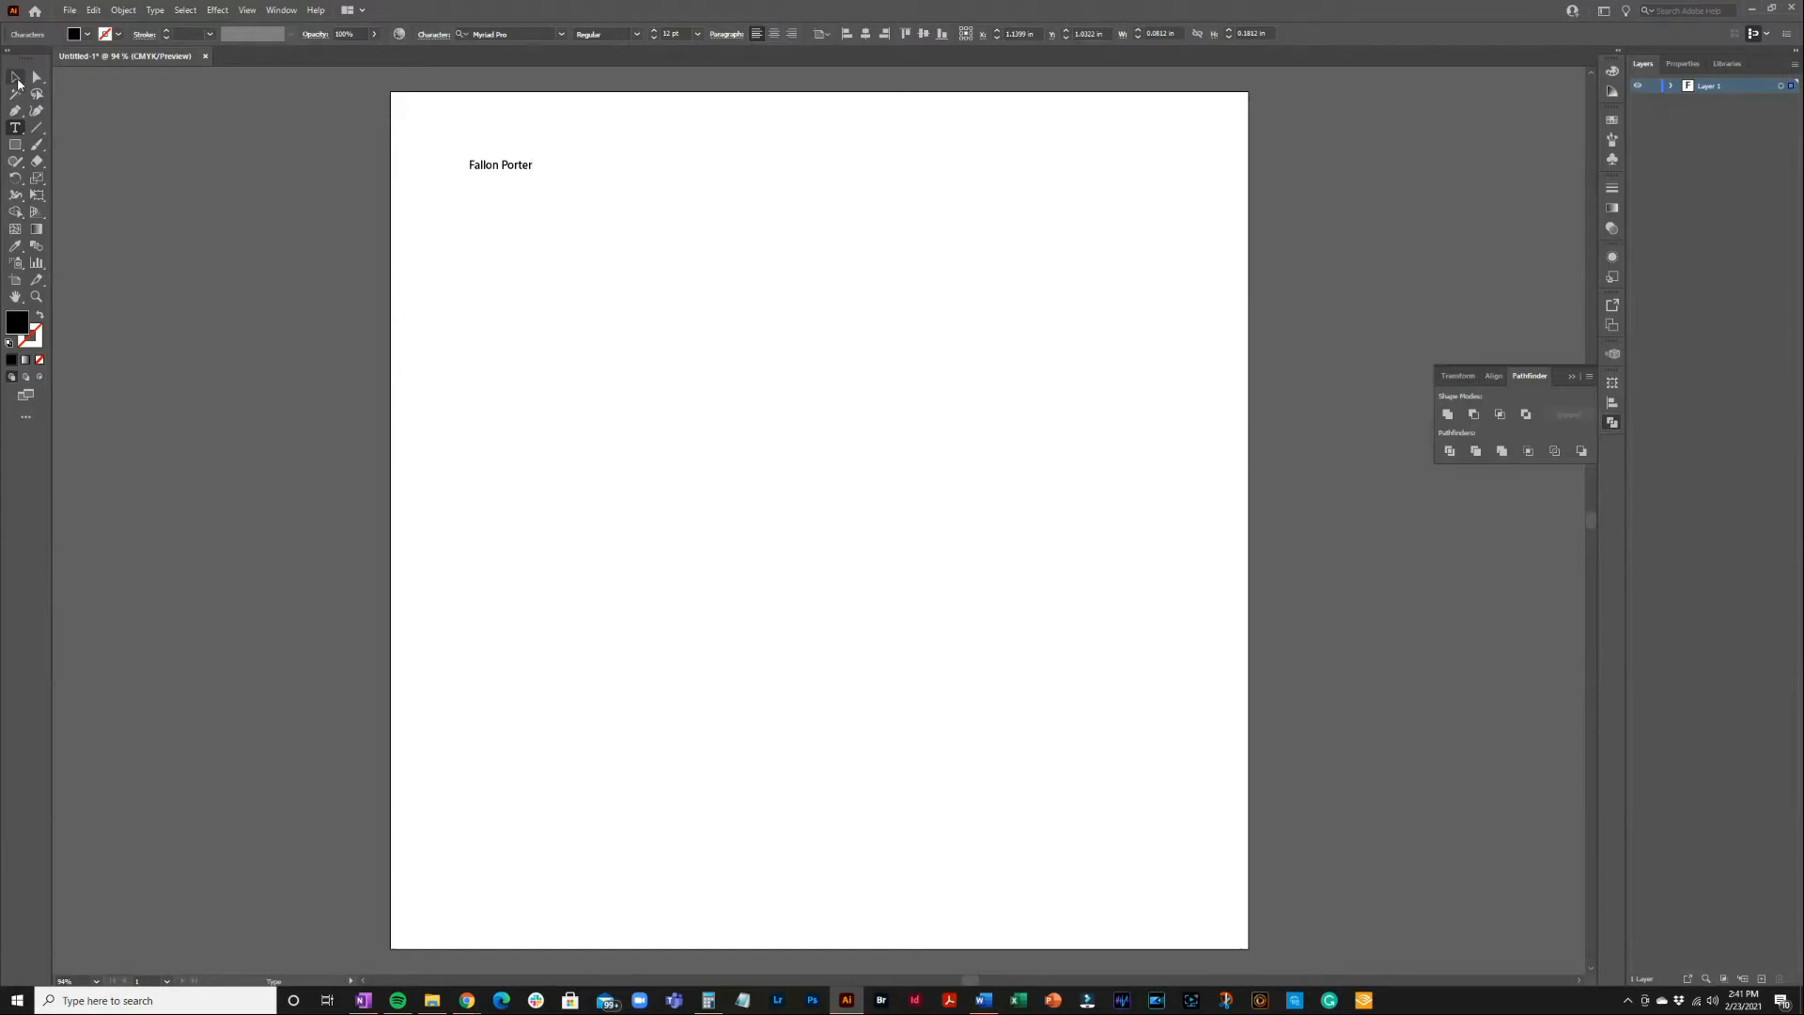
pyautogui.click(17, 81)
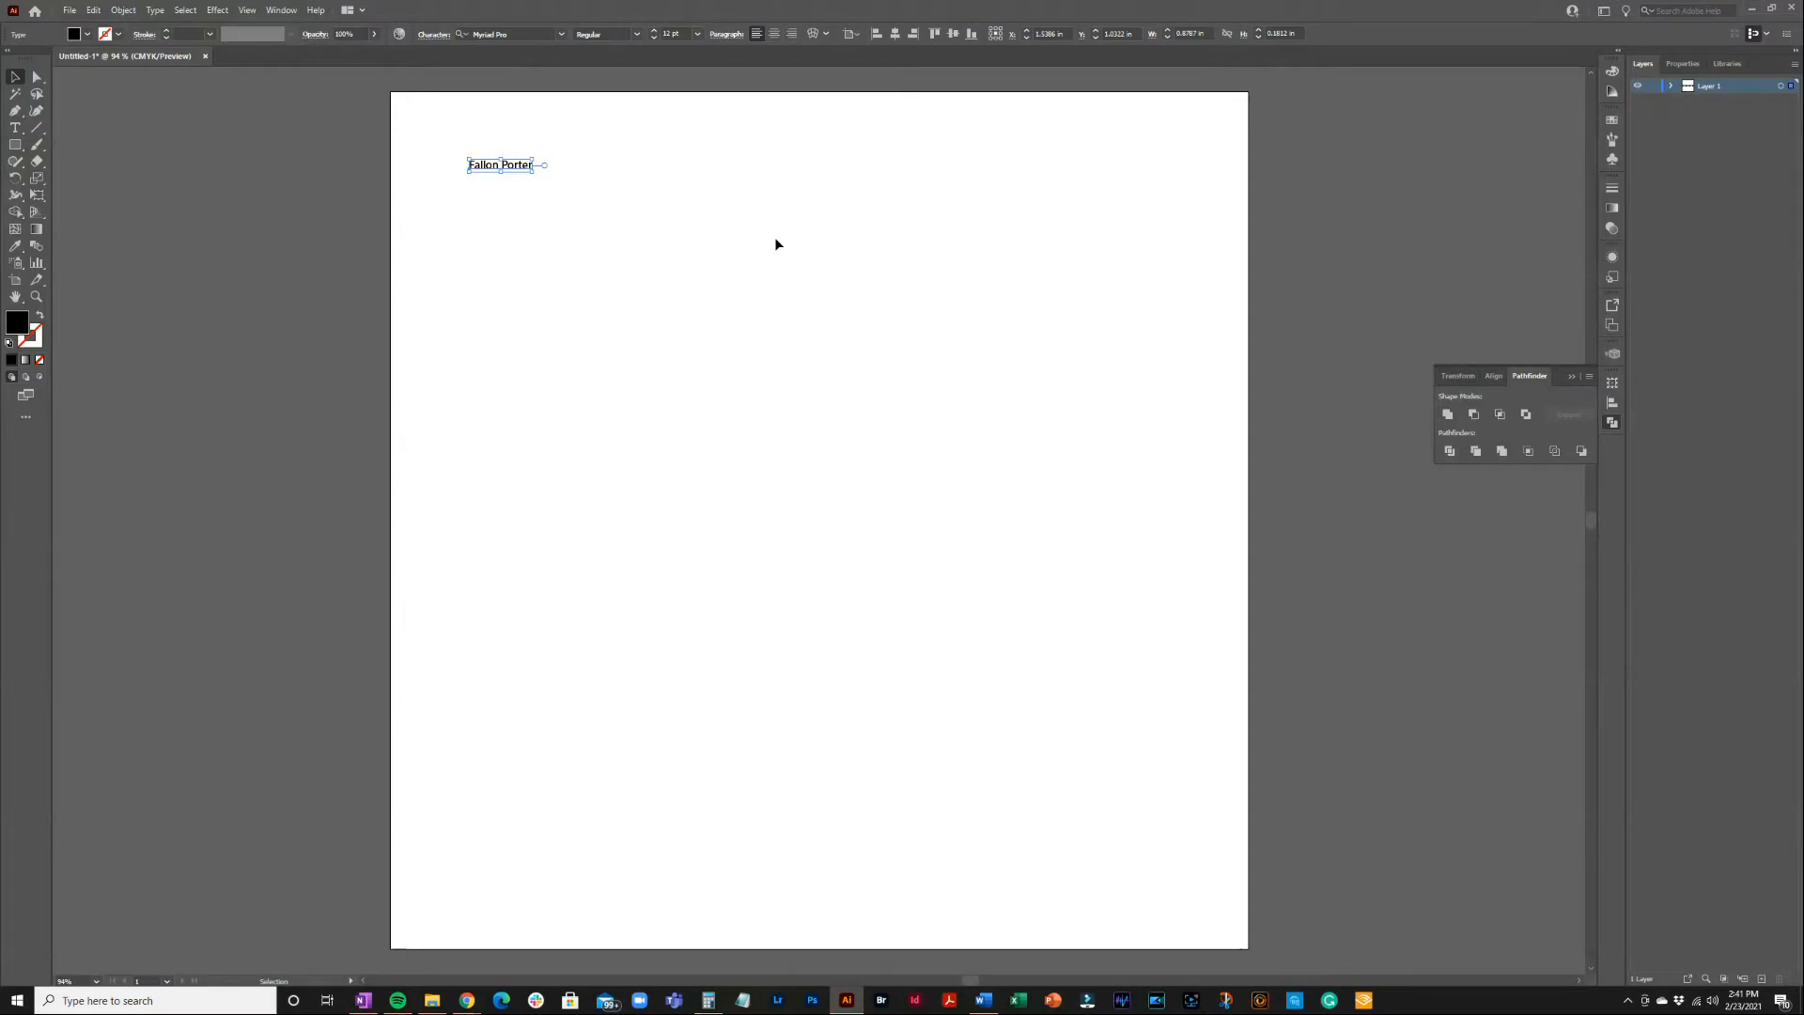
pyautogui.click(1762, 979)
pyautogui.press('t')
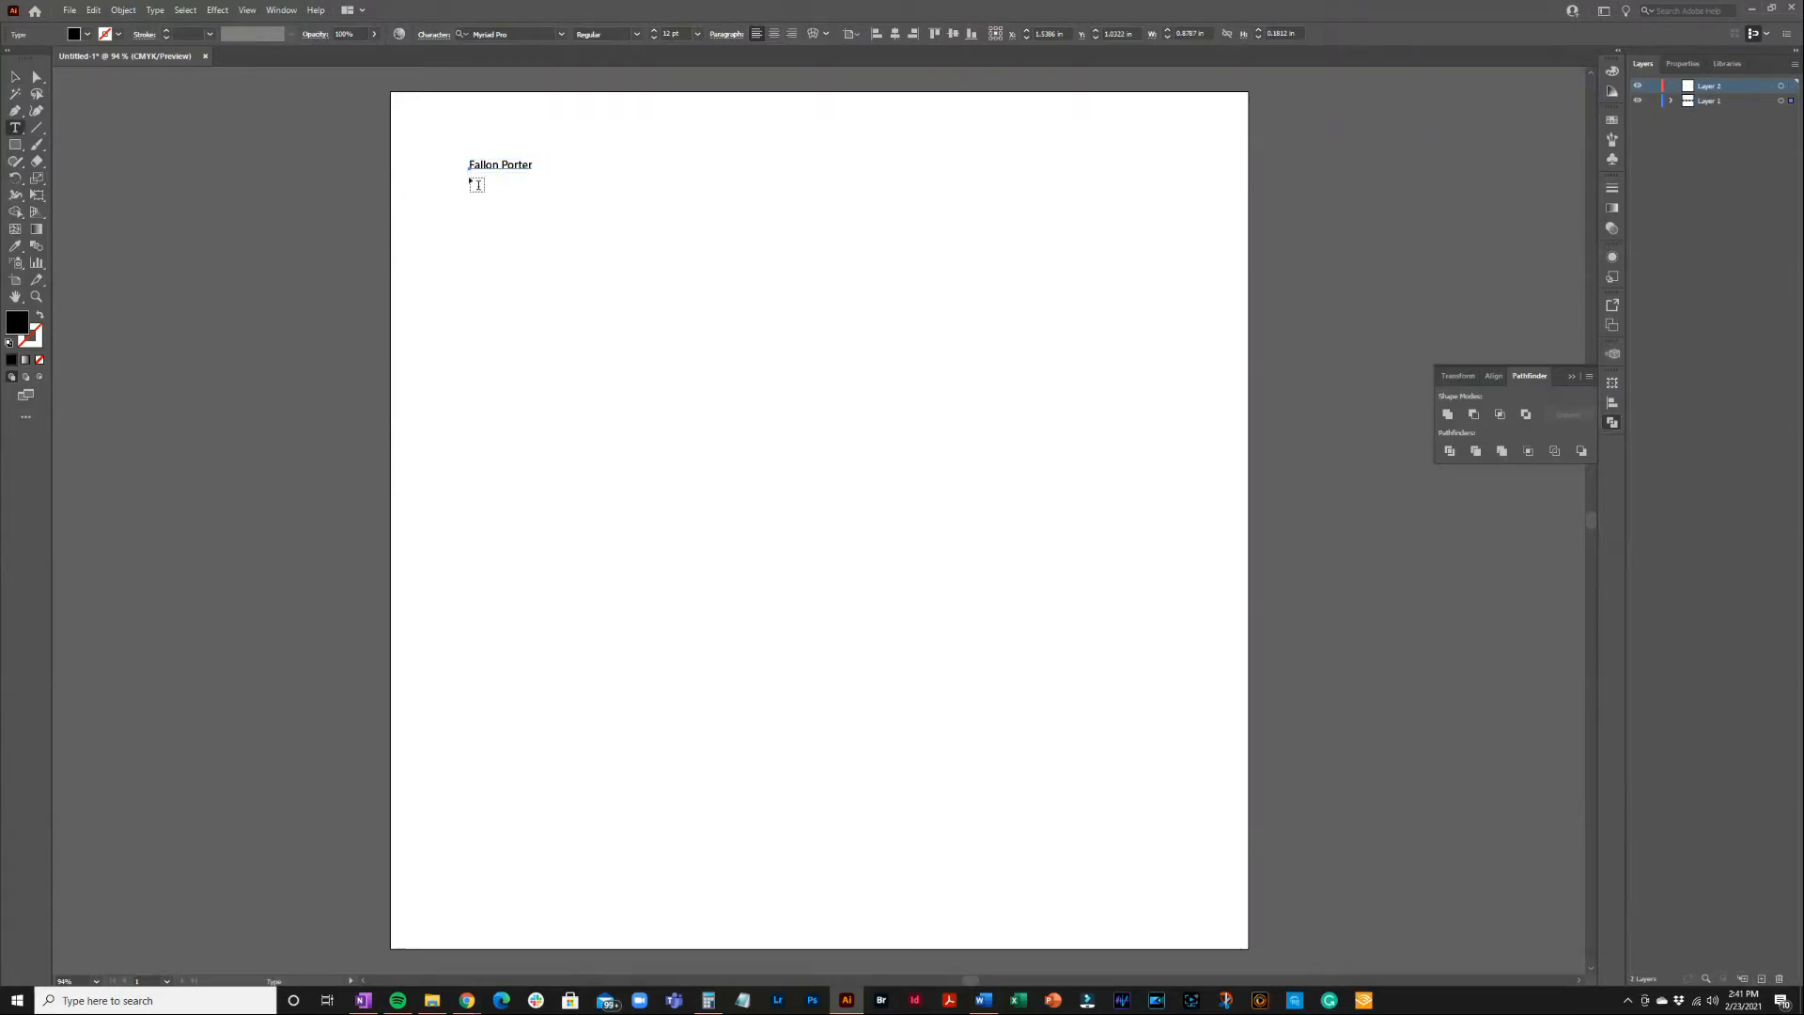
pyautogui.click(476, 185)
pyautogui.write('Relationship Coach')
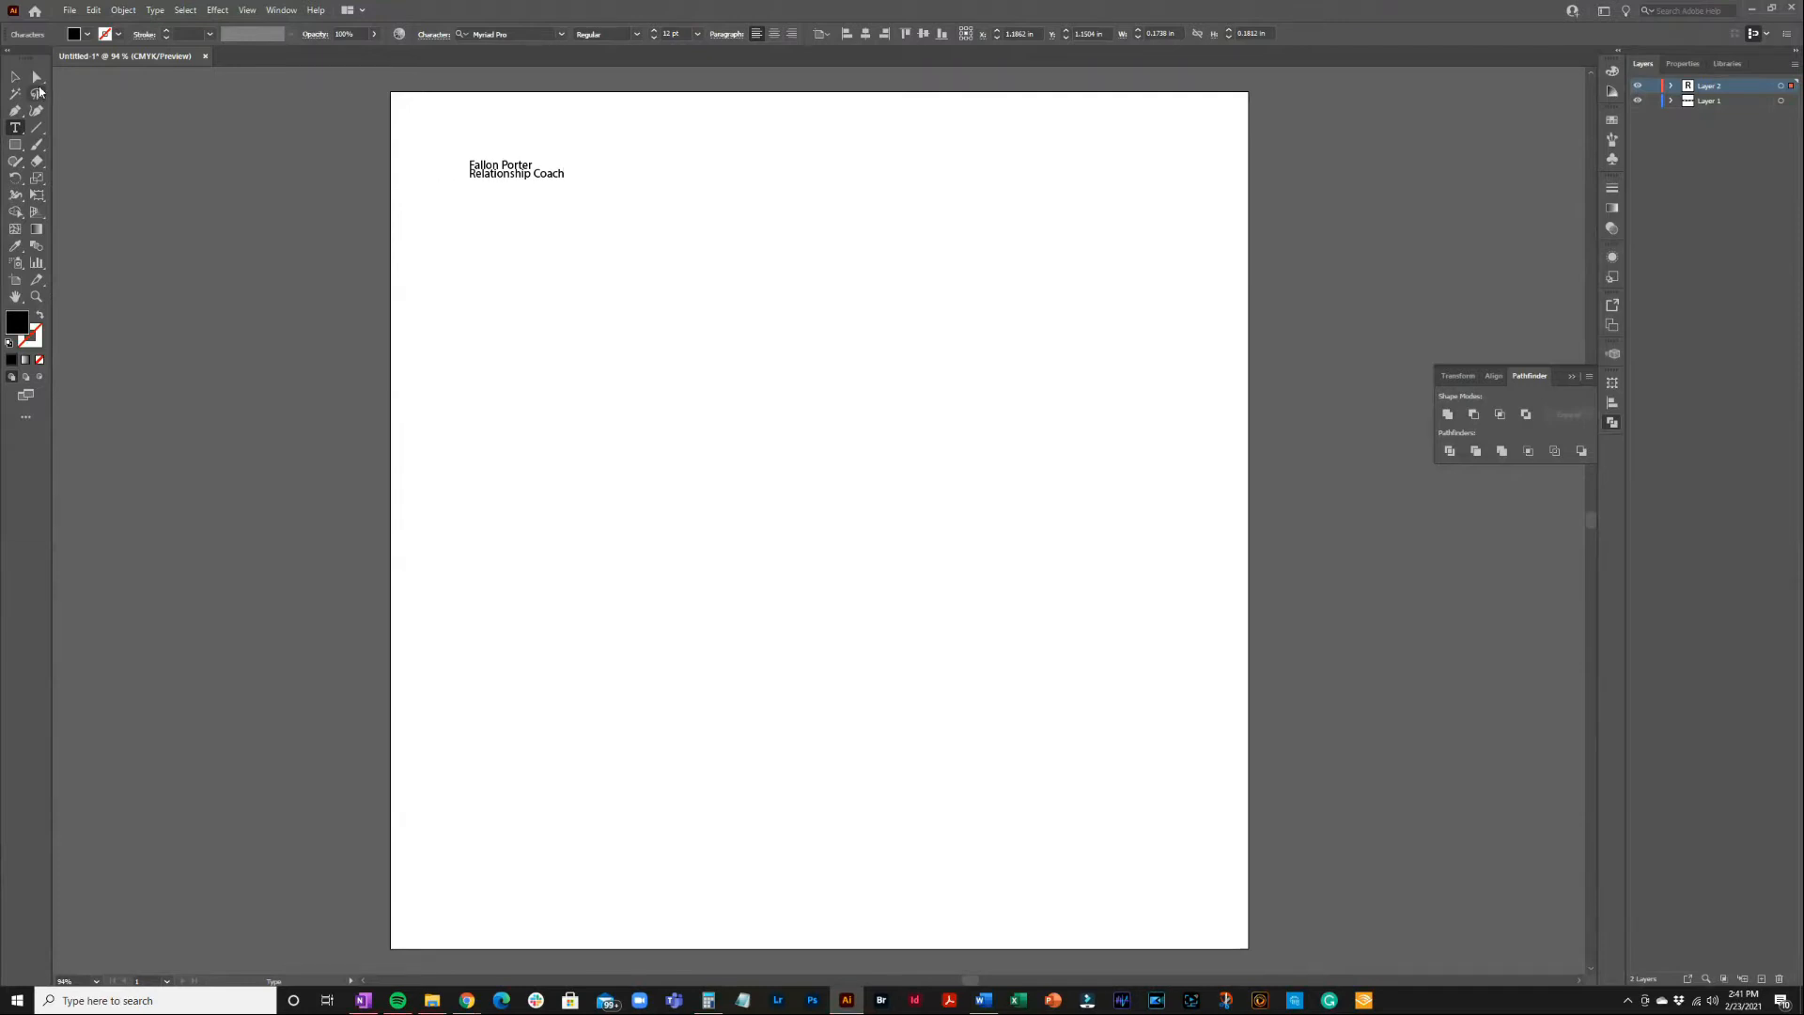
pyautogui.click(22, 82)
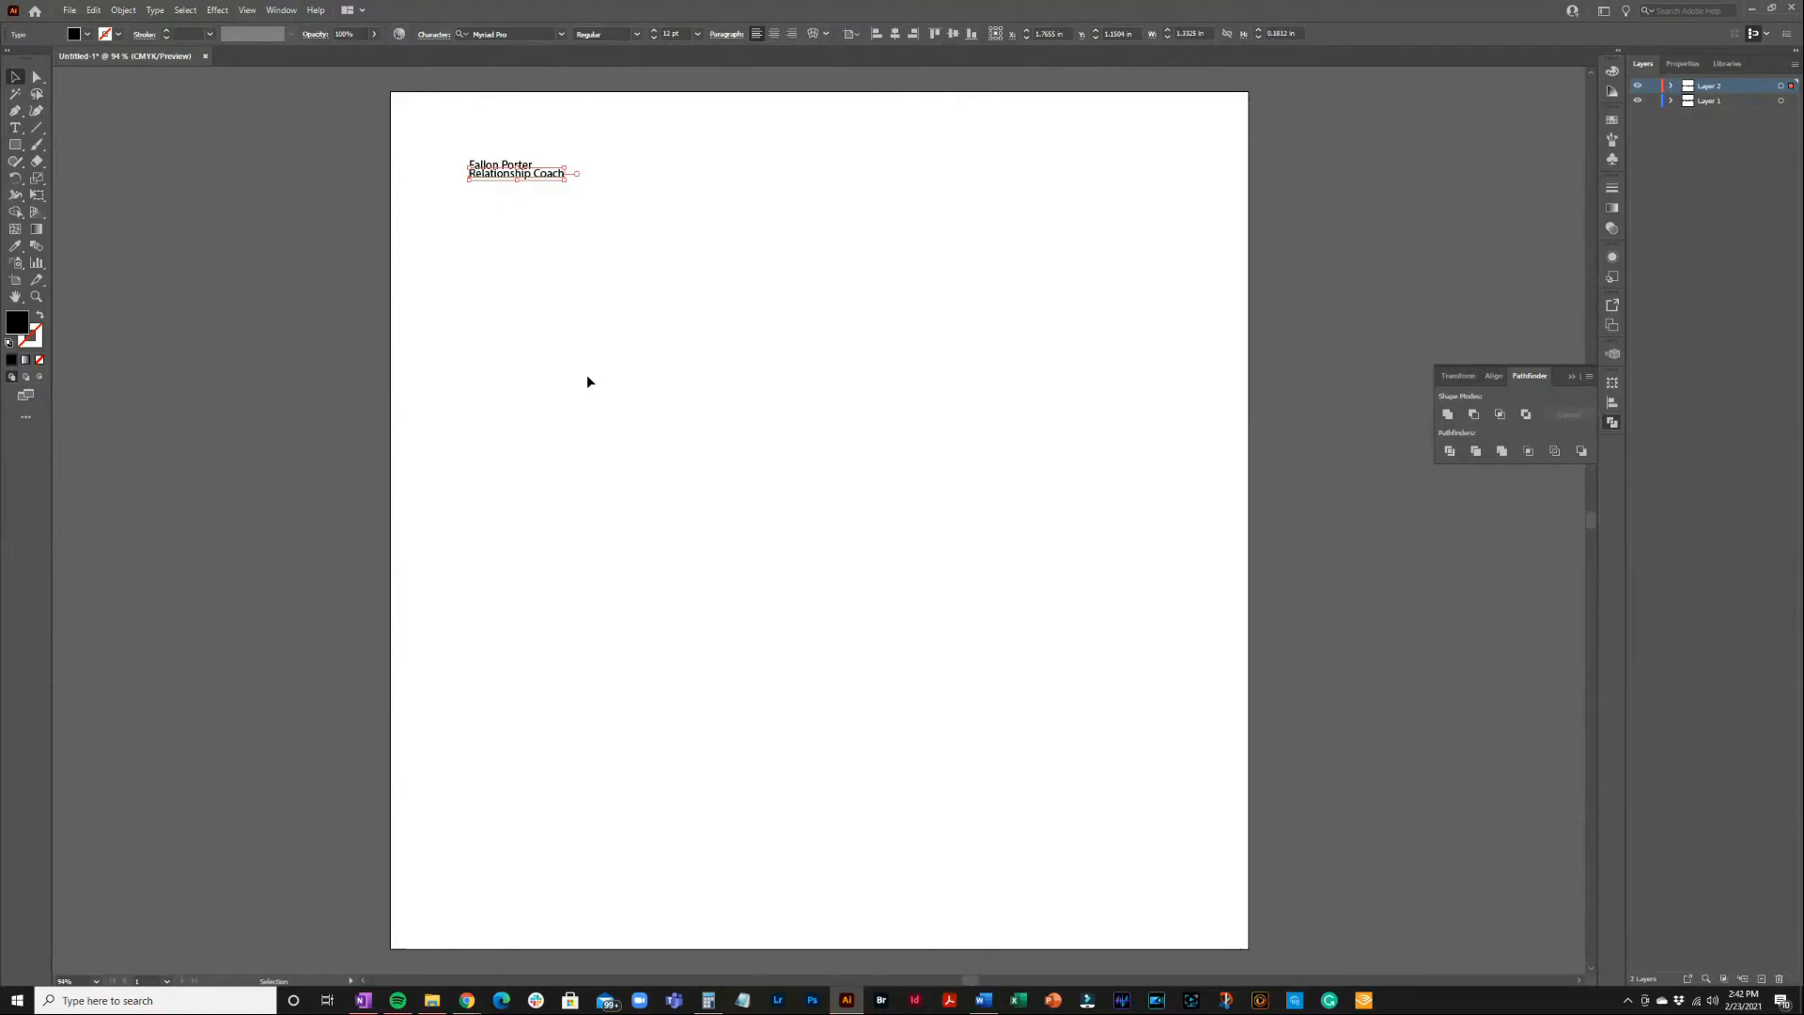
# Add Layer 3 and start a new text line below Relationship Coach
pyautogui.click(1761, 980)
pyautogui.click(15, 128)
pyautogui.click(471, 188)
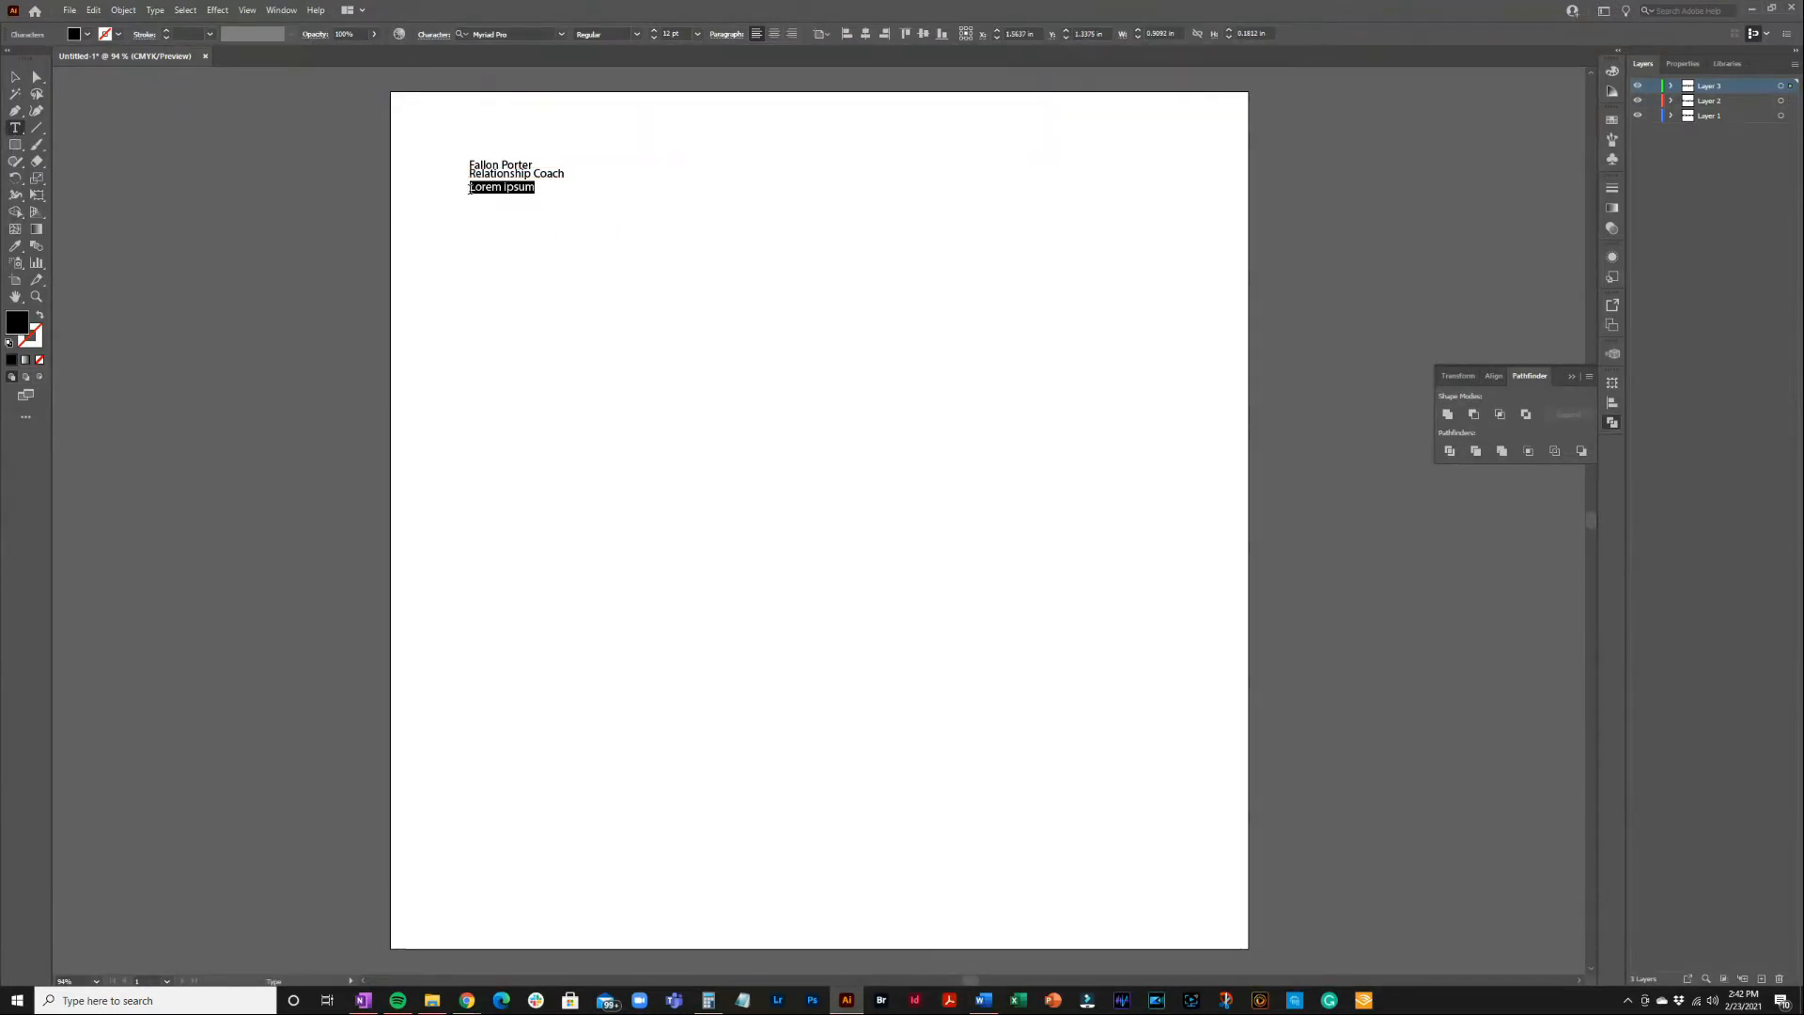
# Type the tagline 'Accountability, Empowerment and Reward' below Relationship Coach, then deselect it
pyautogui.write('Accountability, Empowerment and R')
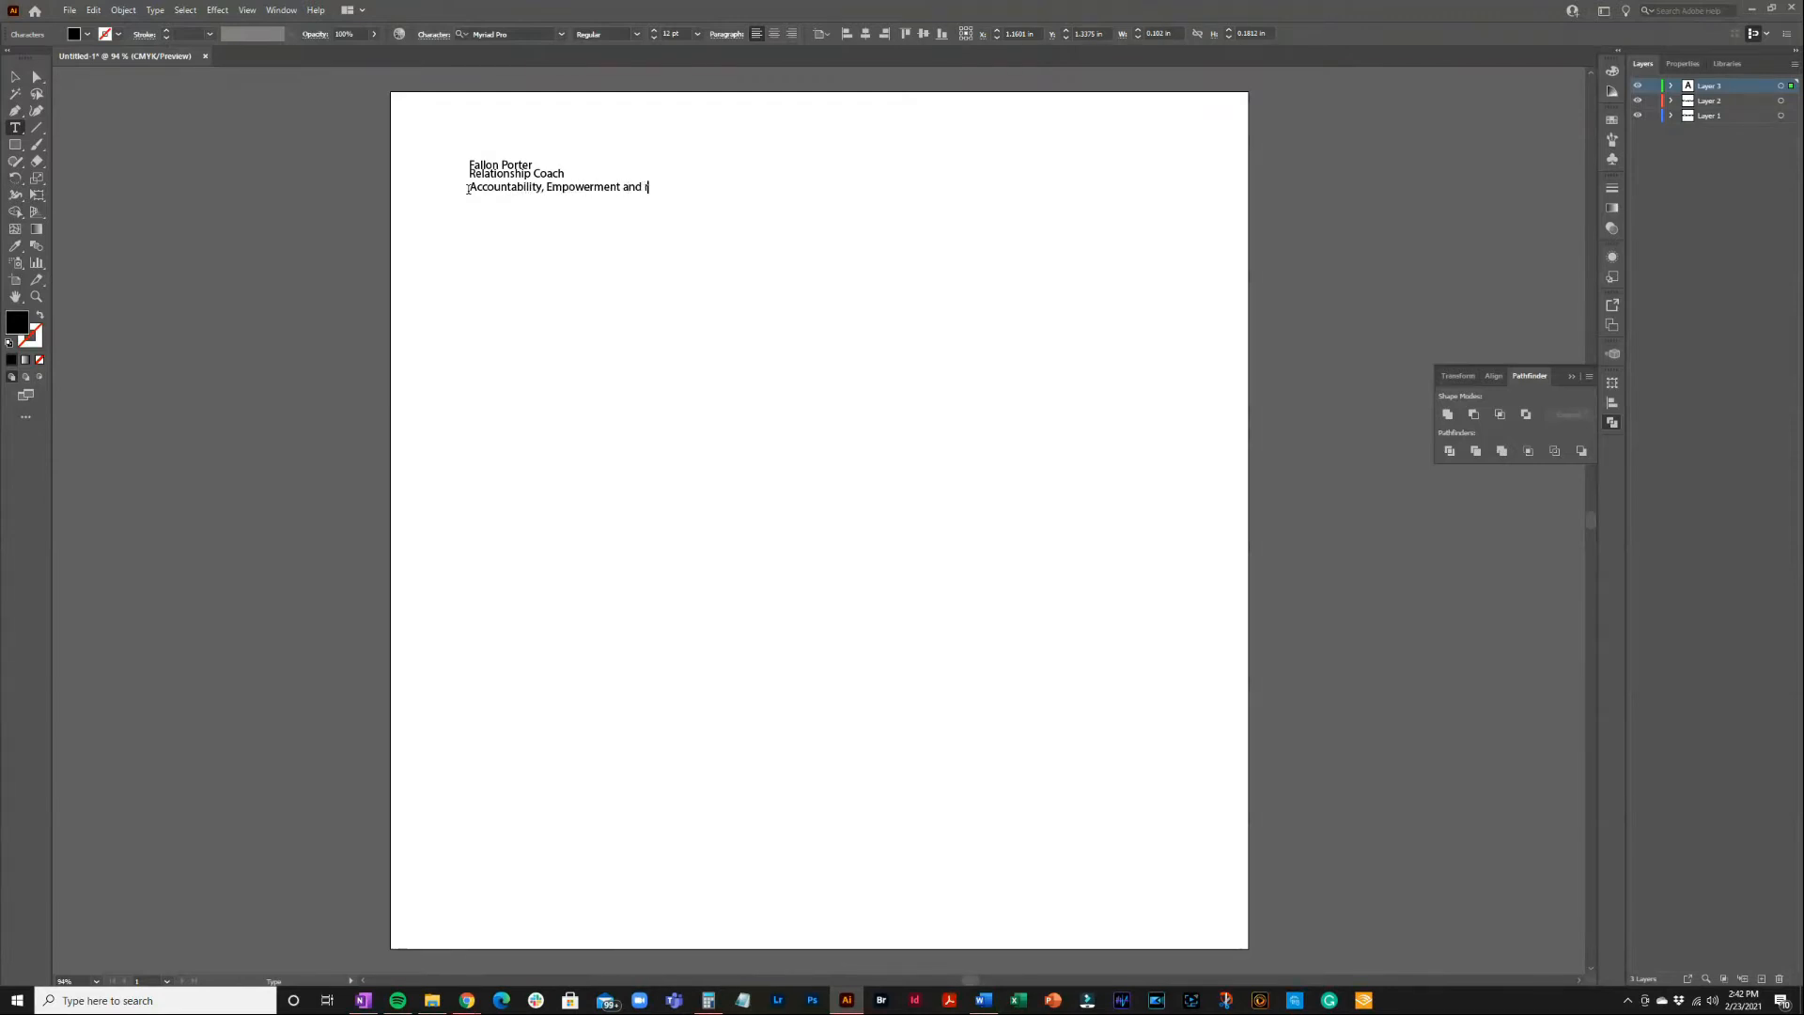
pyautogui.write('eward')
pyautogui.click(16, 77)
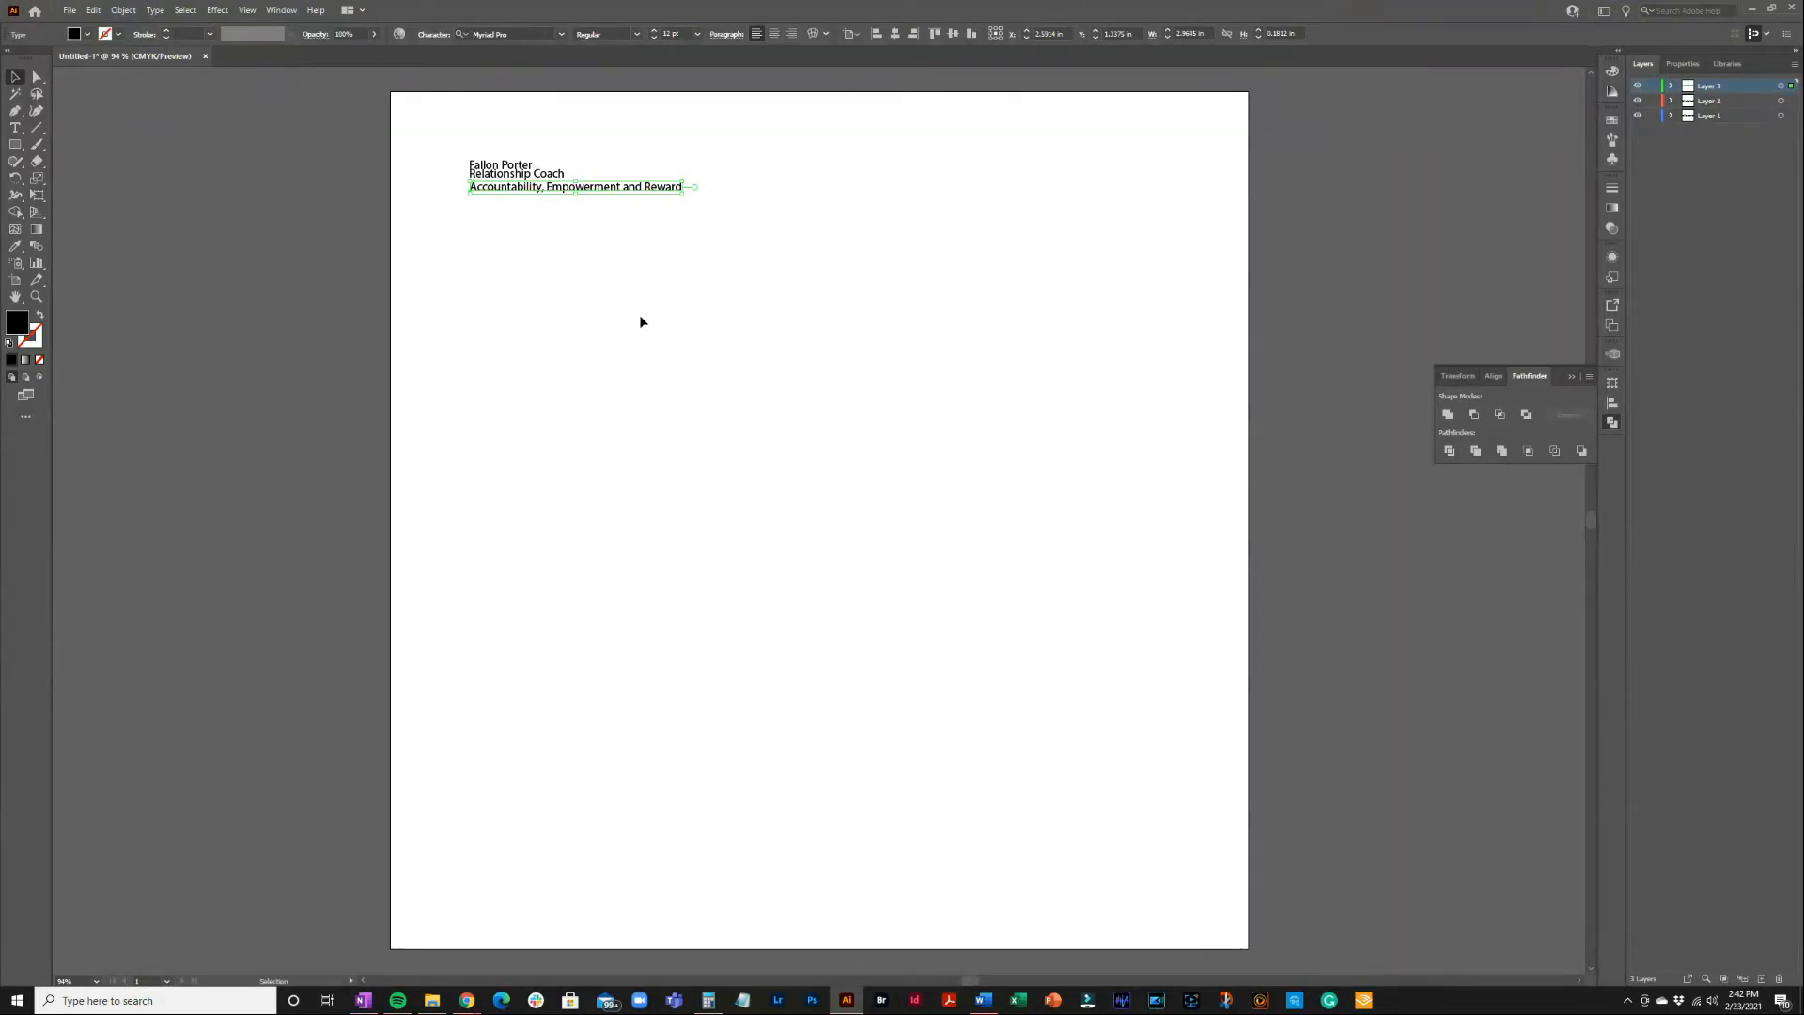
pyautogui.click(456, 141)
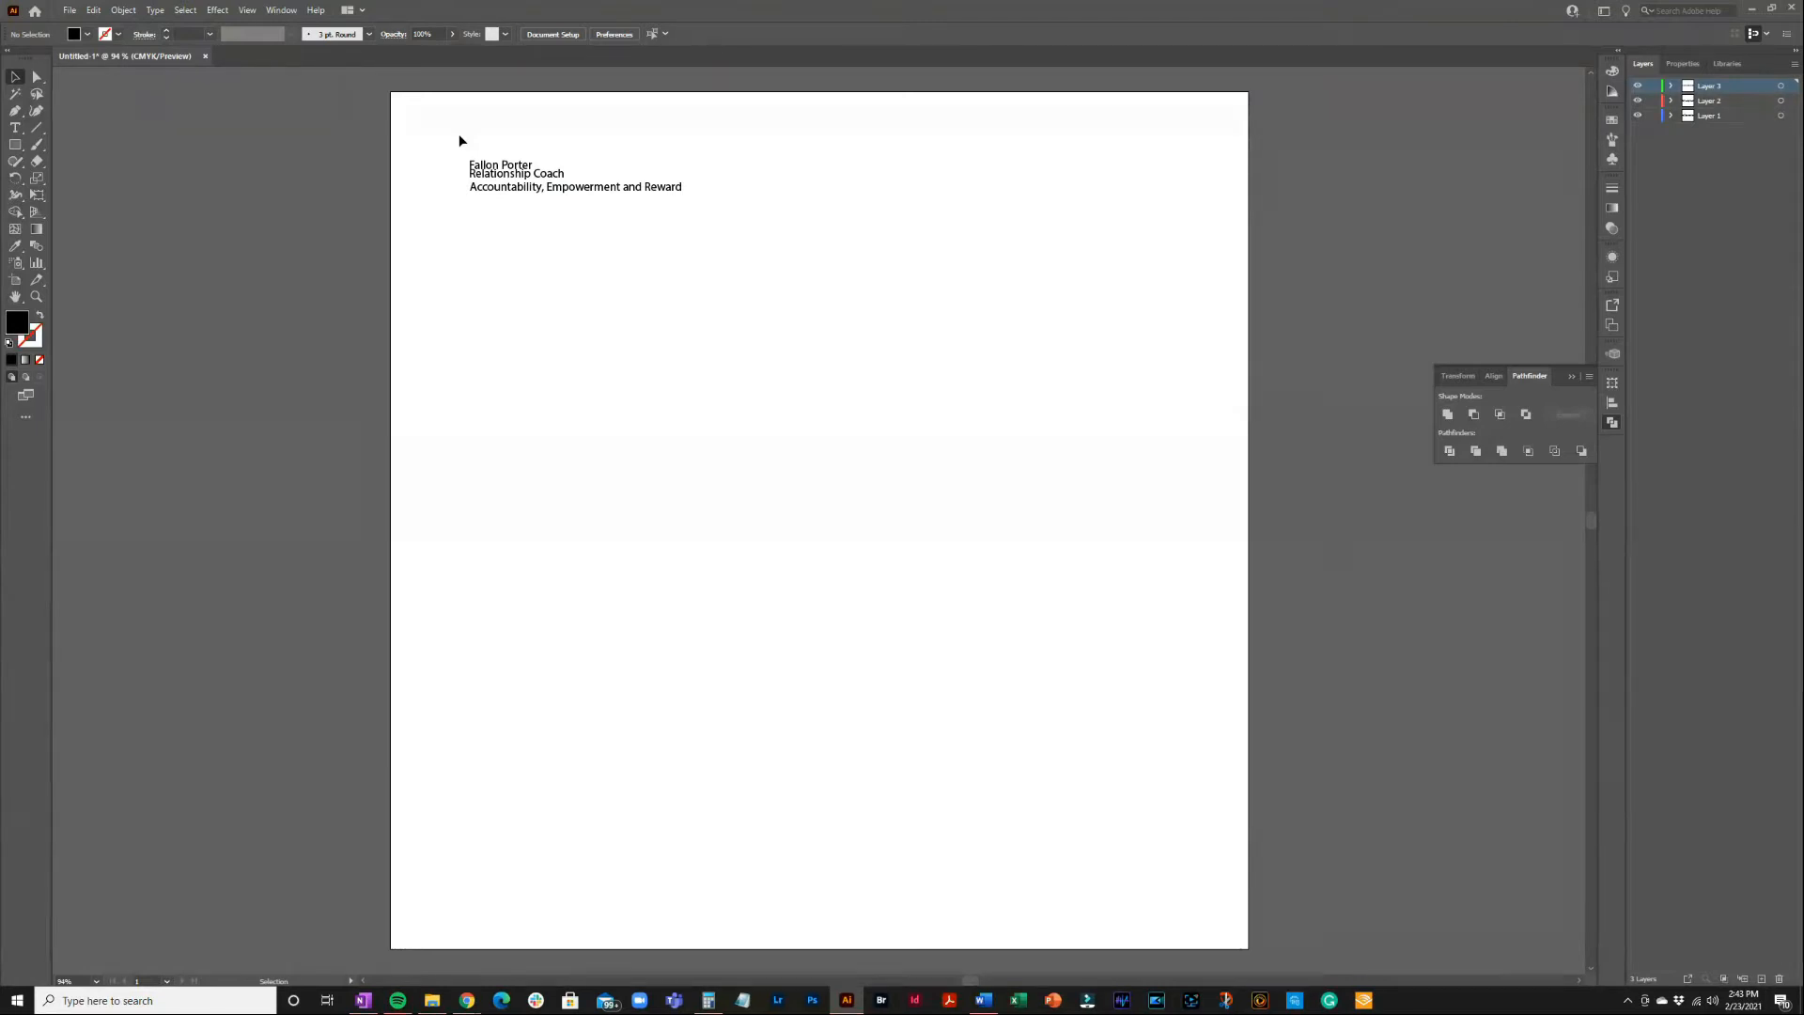
# Move all three text lines left off the artboard and add a fourth layer
pyautogui.moveTo(616, 223); pyautogui.dragTo(720, 235)
pyautogui.moveTo(632, 186); pyautogui.dragTo(301, 186)
pyautogui.hotkey('alt', 'Tab')
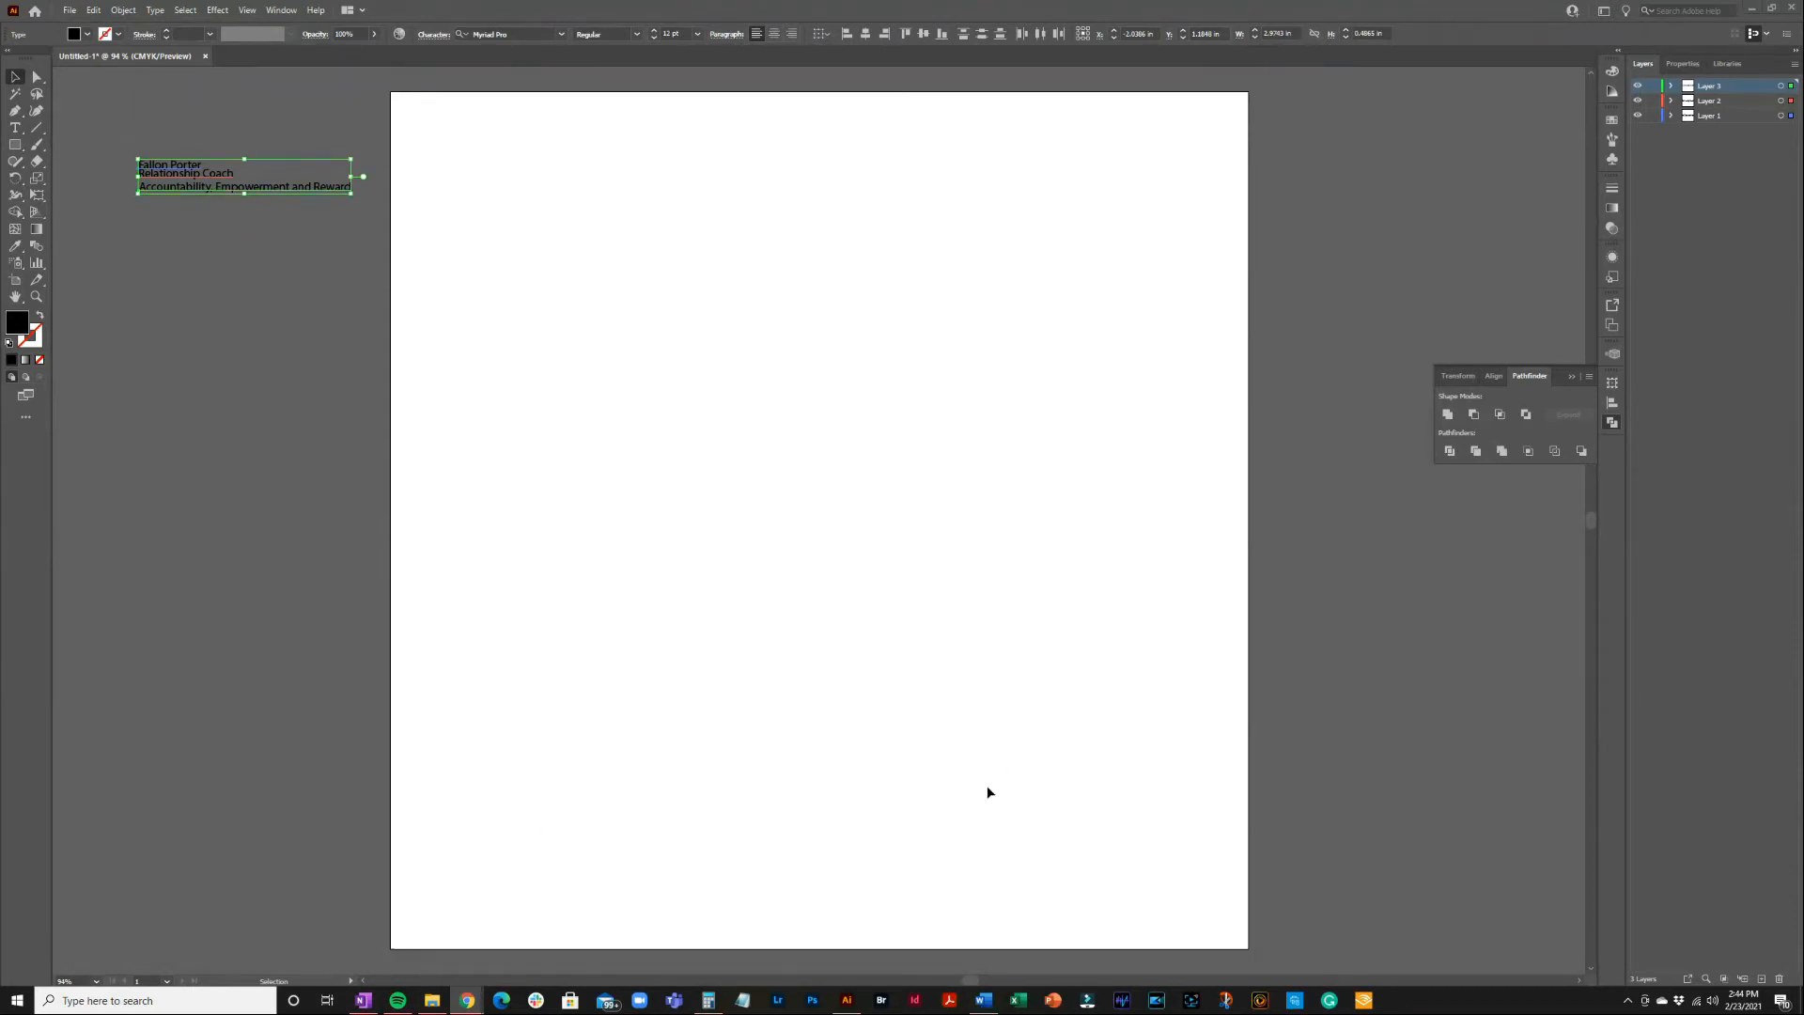
pyautogui.click(1761, 979)
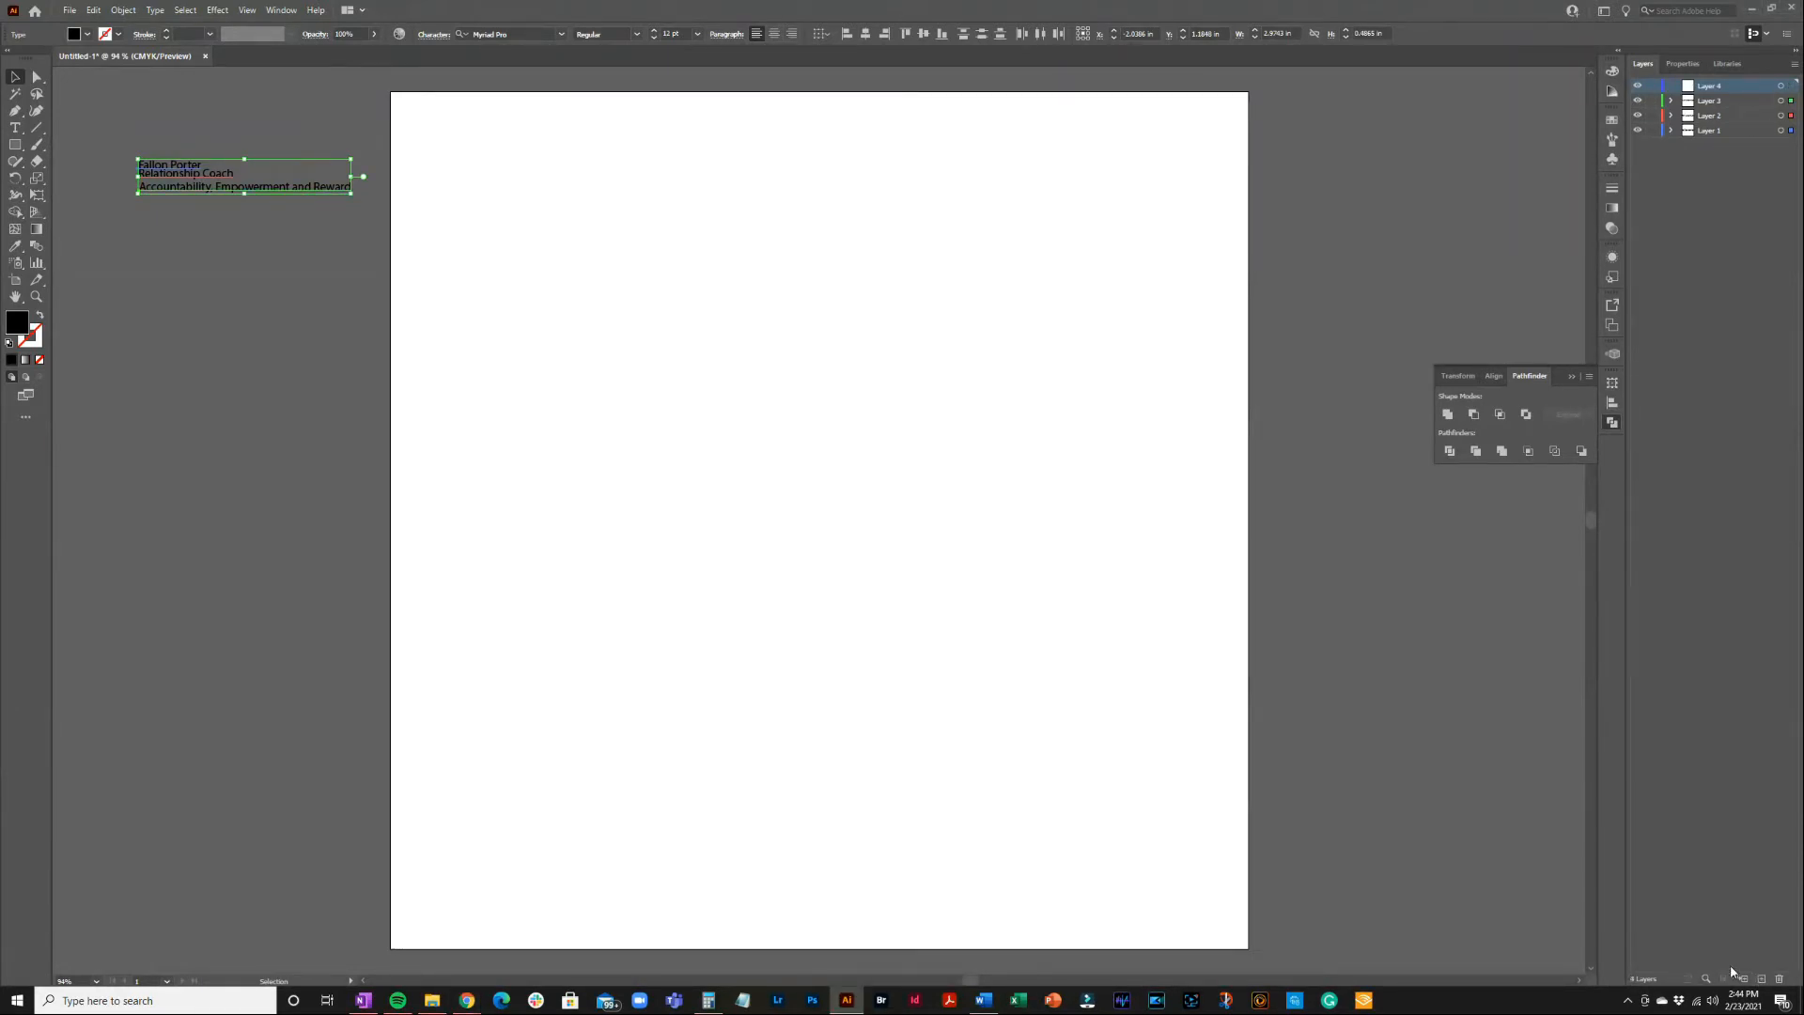
pyautogui.click(220, 286)
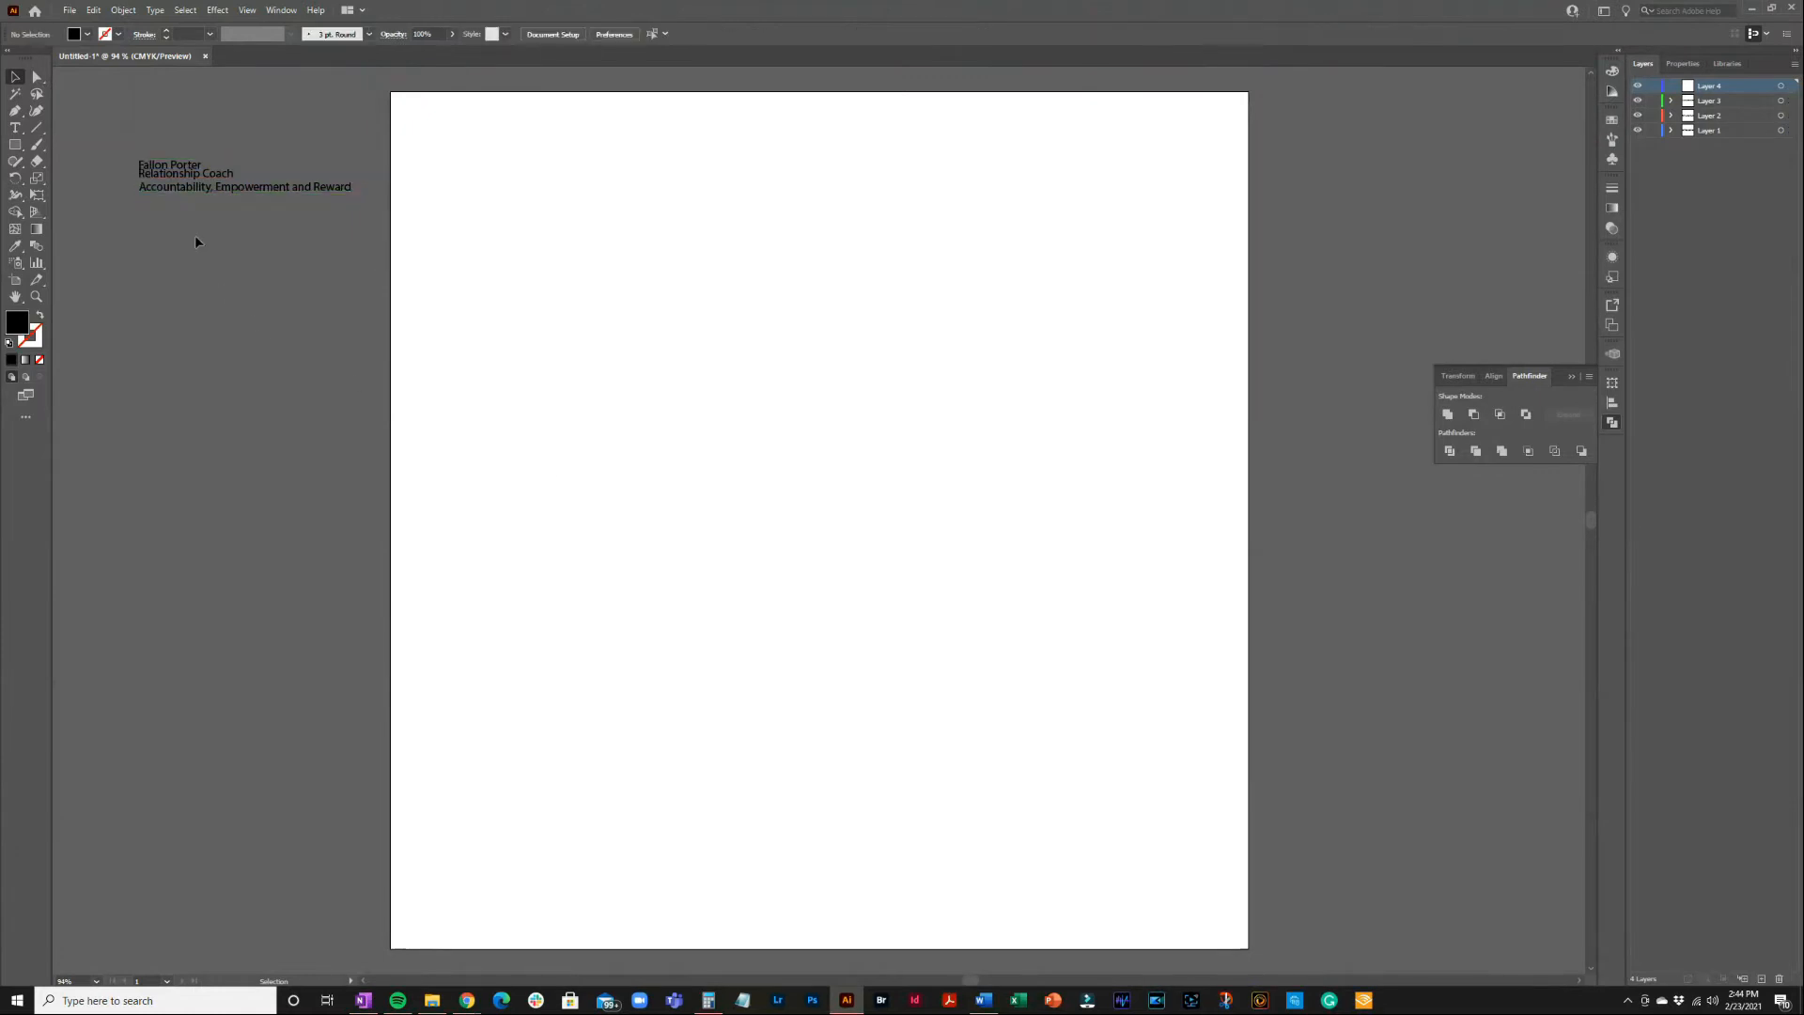
pyautogui.click(188, 170)
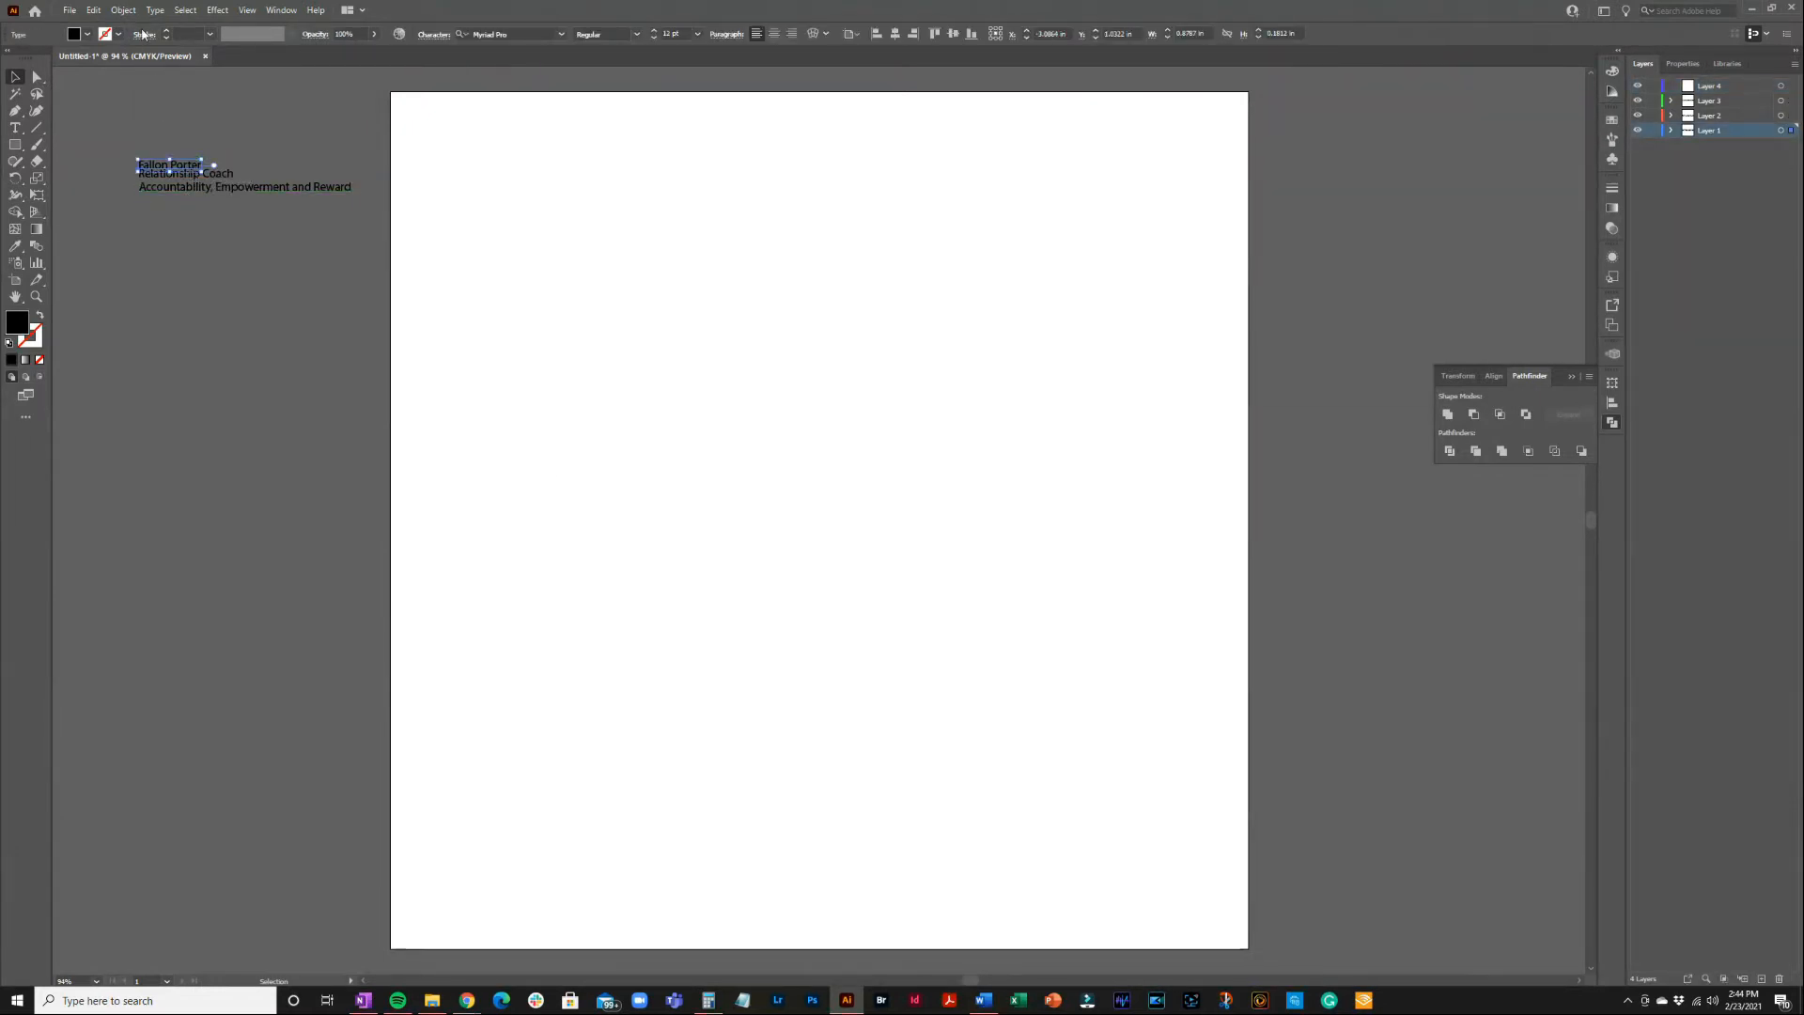
pyautogui.click(98, 11)
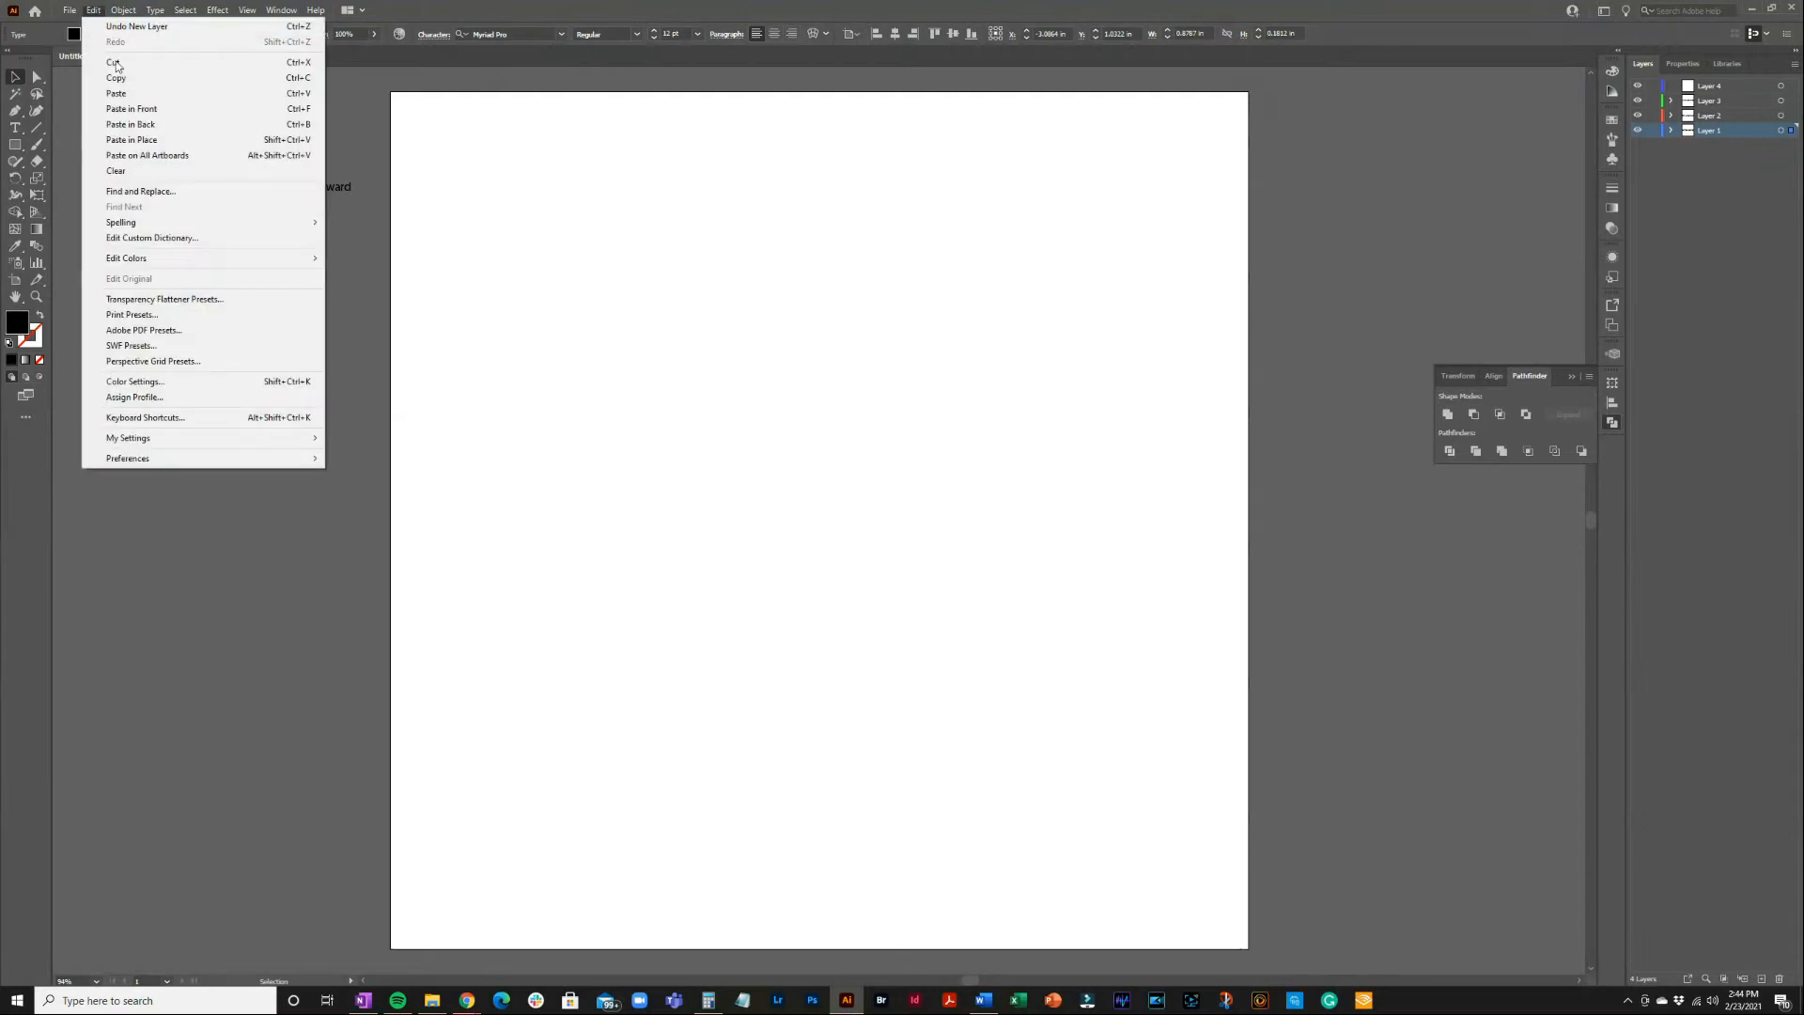
pyautogui.click(118, 77)
pyautogui.click(1746, 88)
pyautogui.click(578, 169)
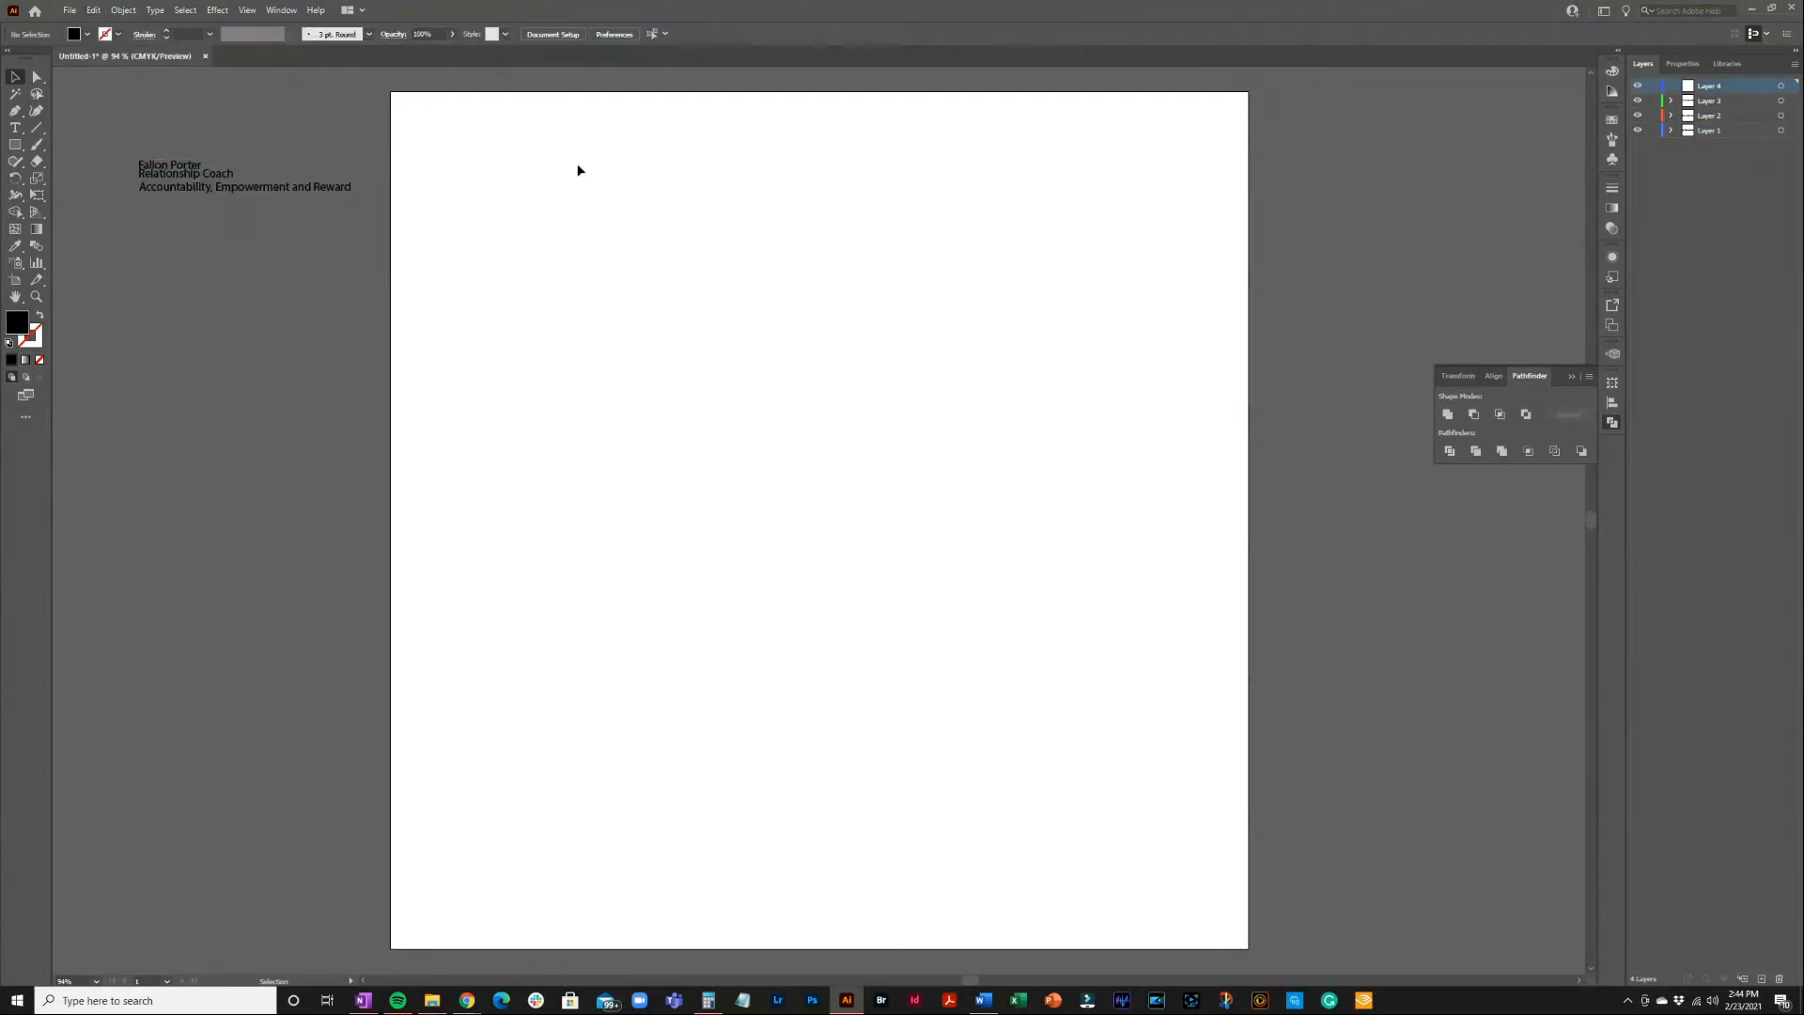
pyautogui.click(93, 10)
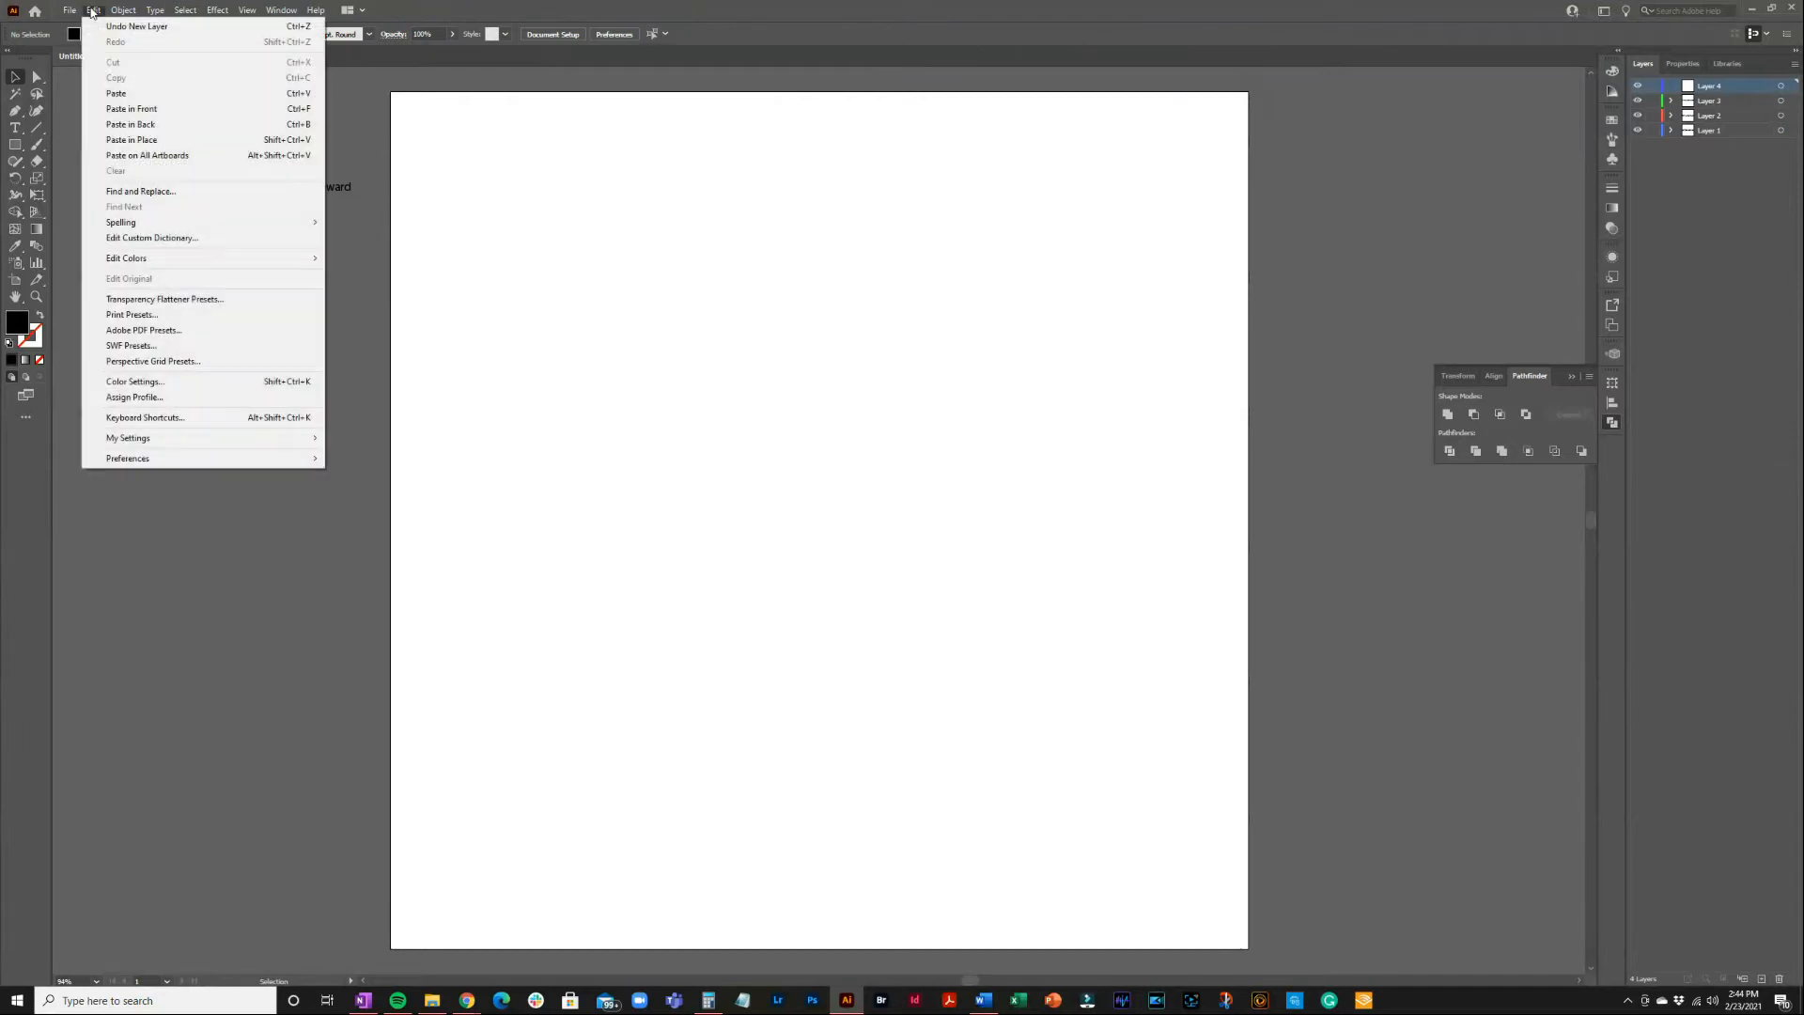
pyautogui.click(138, 109)
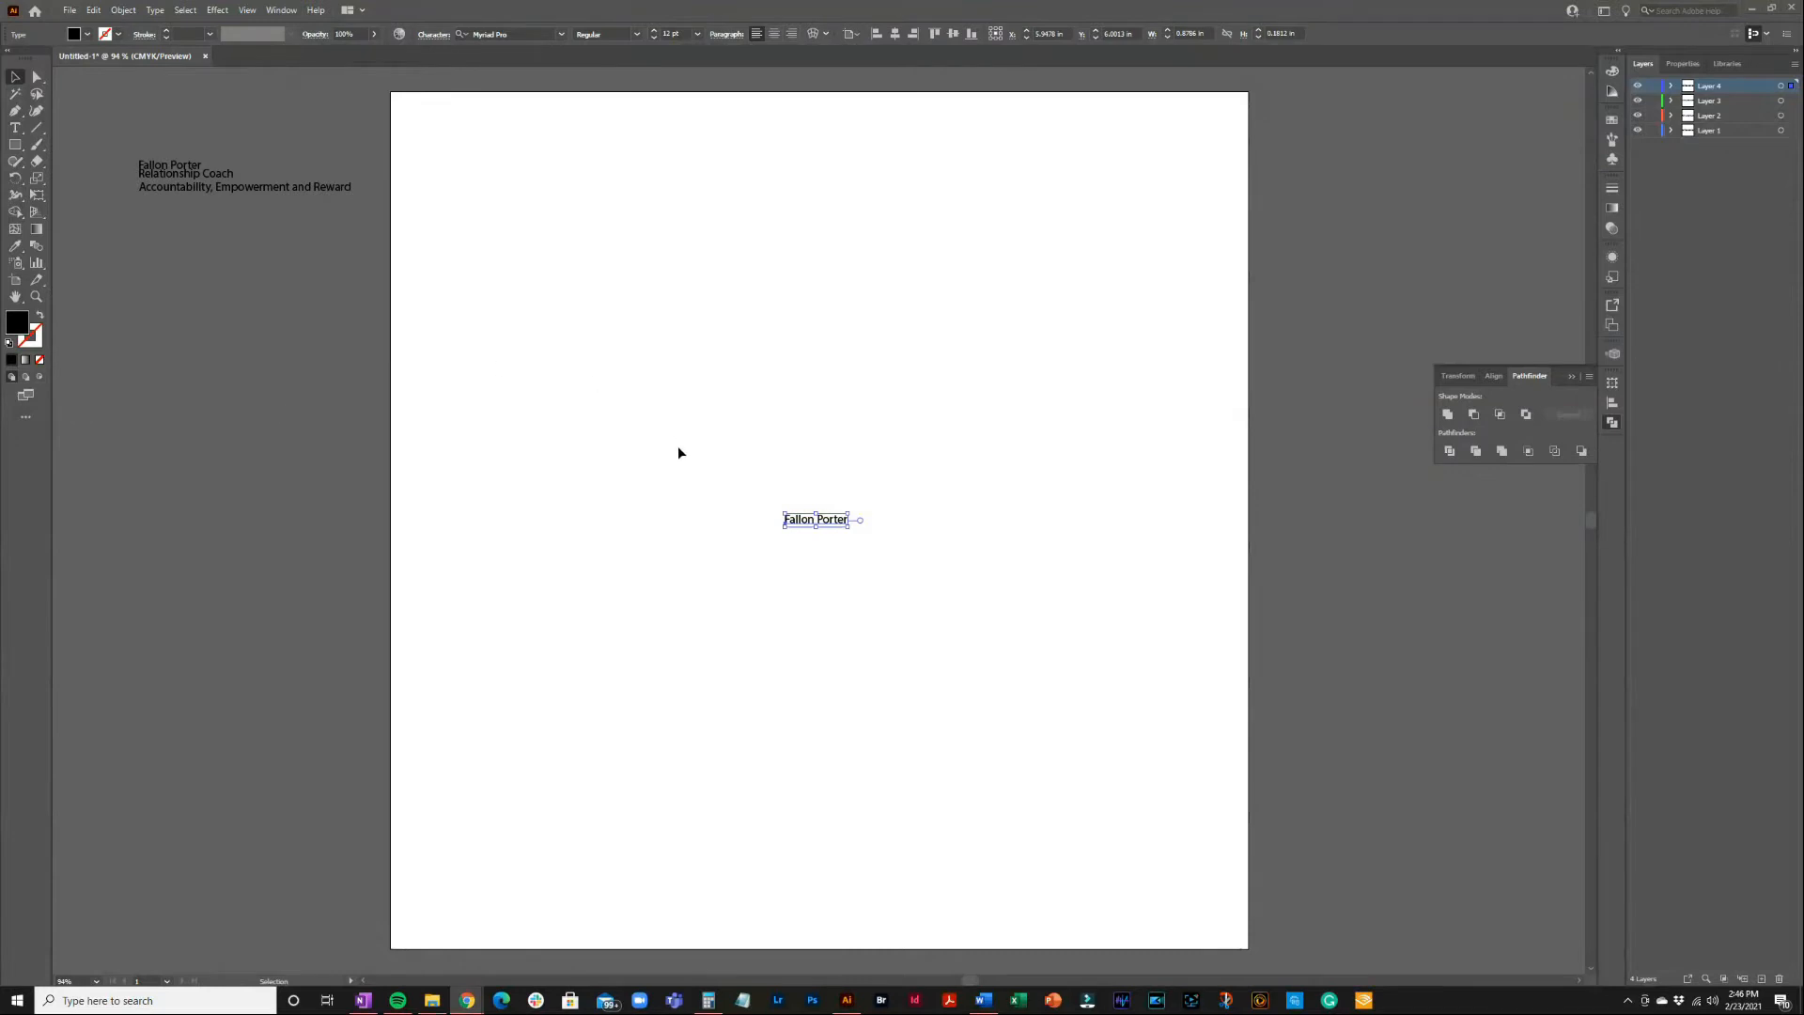
pyautogui.click(830, 522)
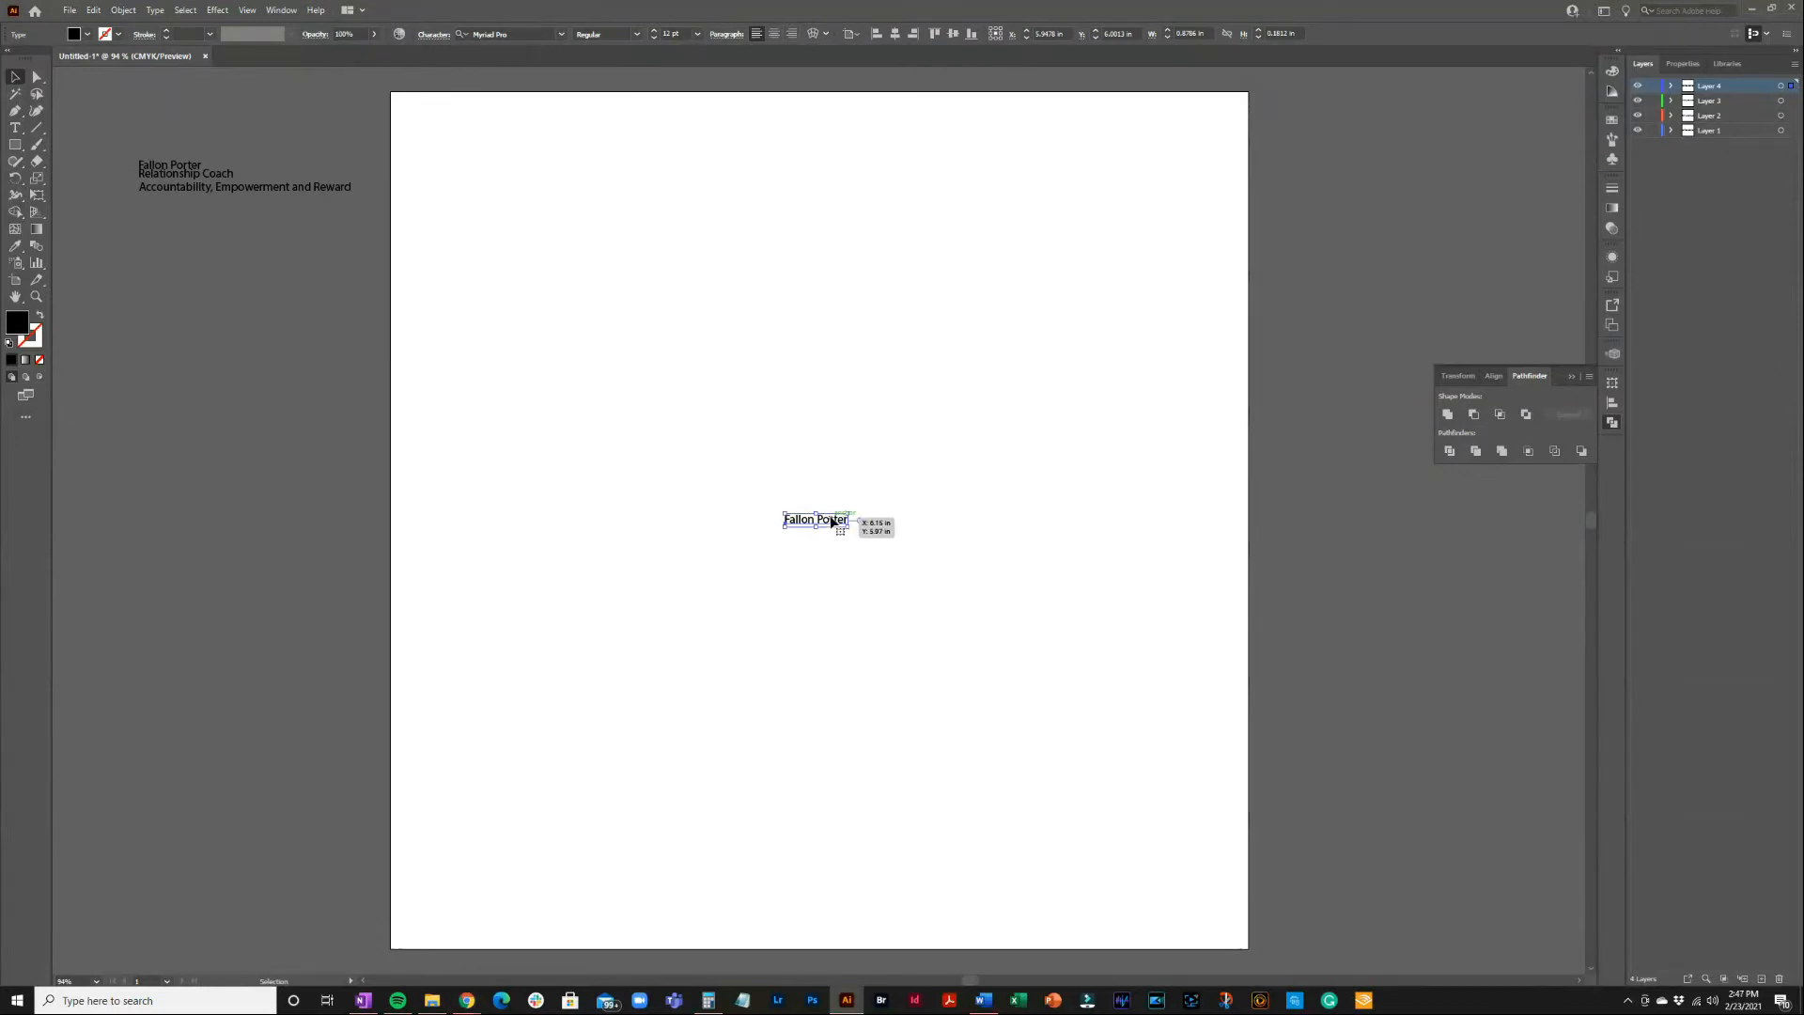
pyautogui.moveTo(822, 520); pyautogui.dragTo(809, 220)
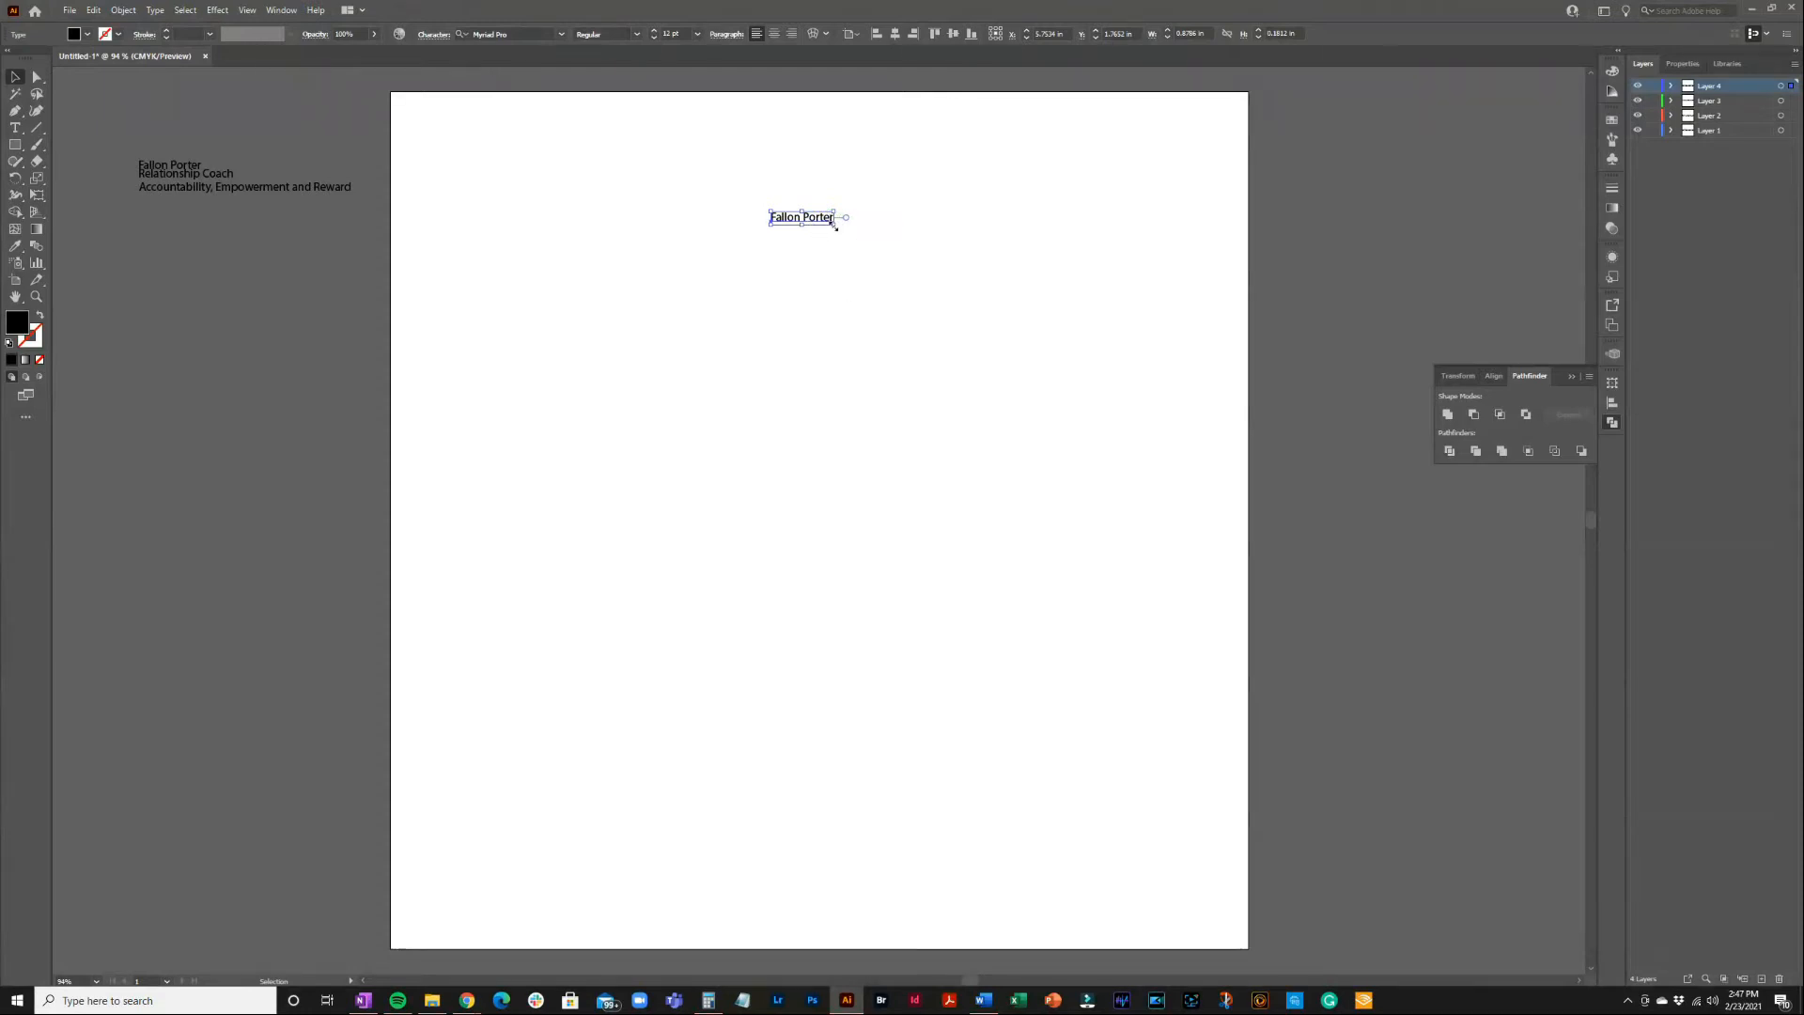
pyautogui.moveTo(835, 226); pyautogui.dragTo(1024, 402)
pyautogui.moveTo(935, 249); pyautogui.dragTo(978, 250)
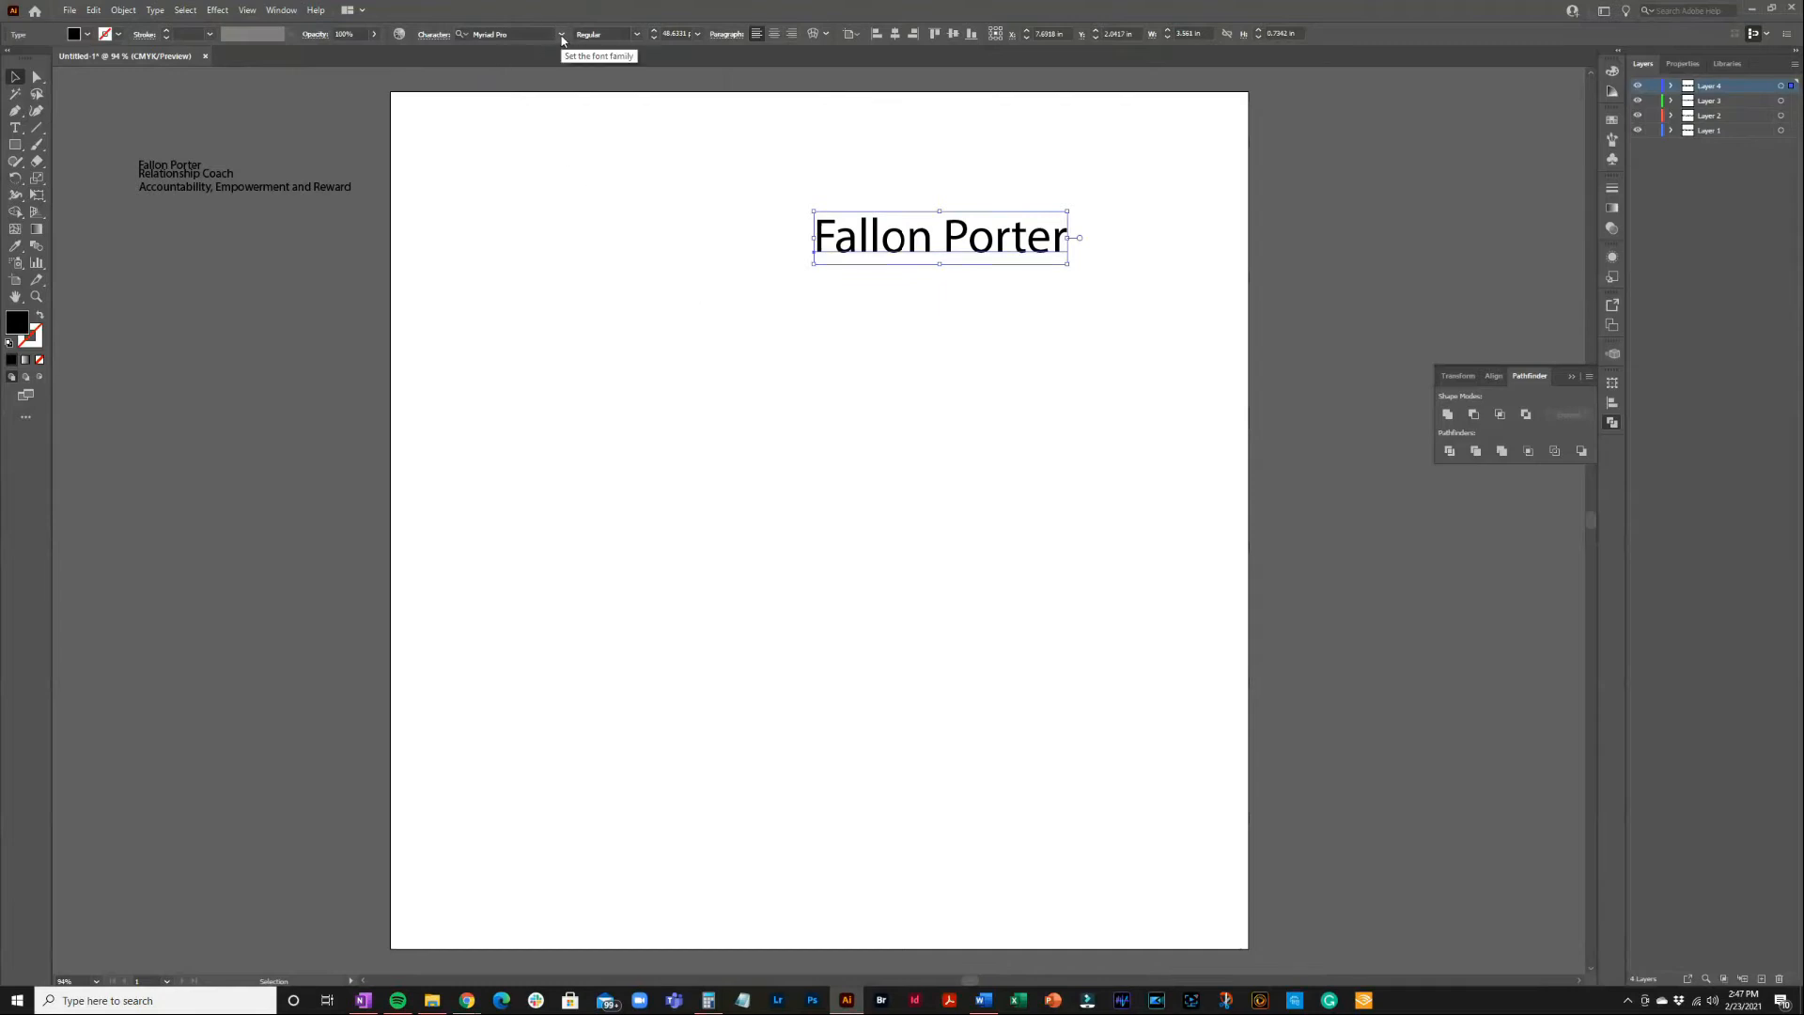
# Filter the font list to Script fonts and set the name in Aurelye Regular
pyautogui.click(562, 38)
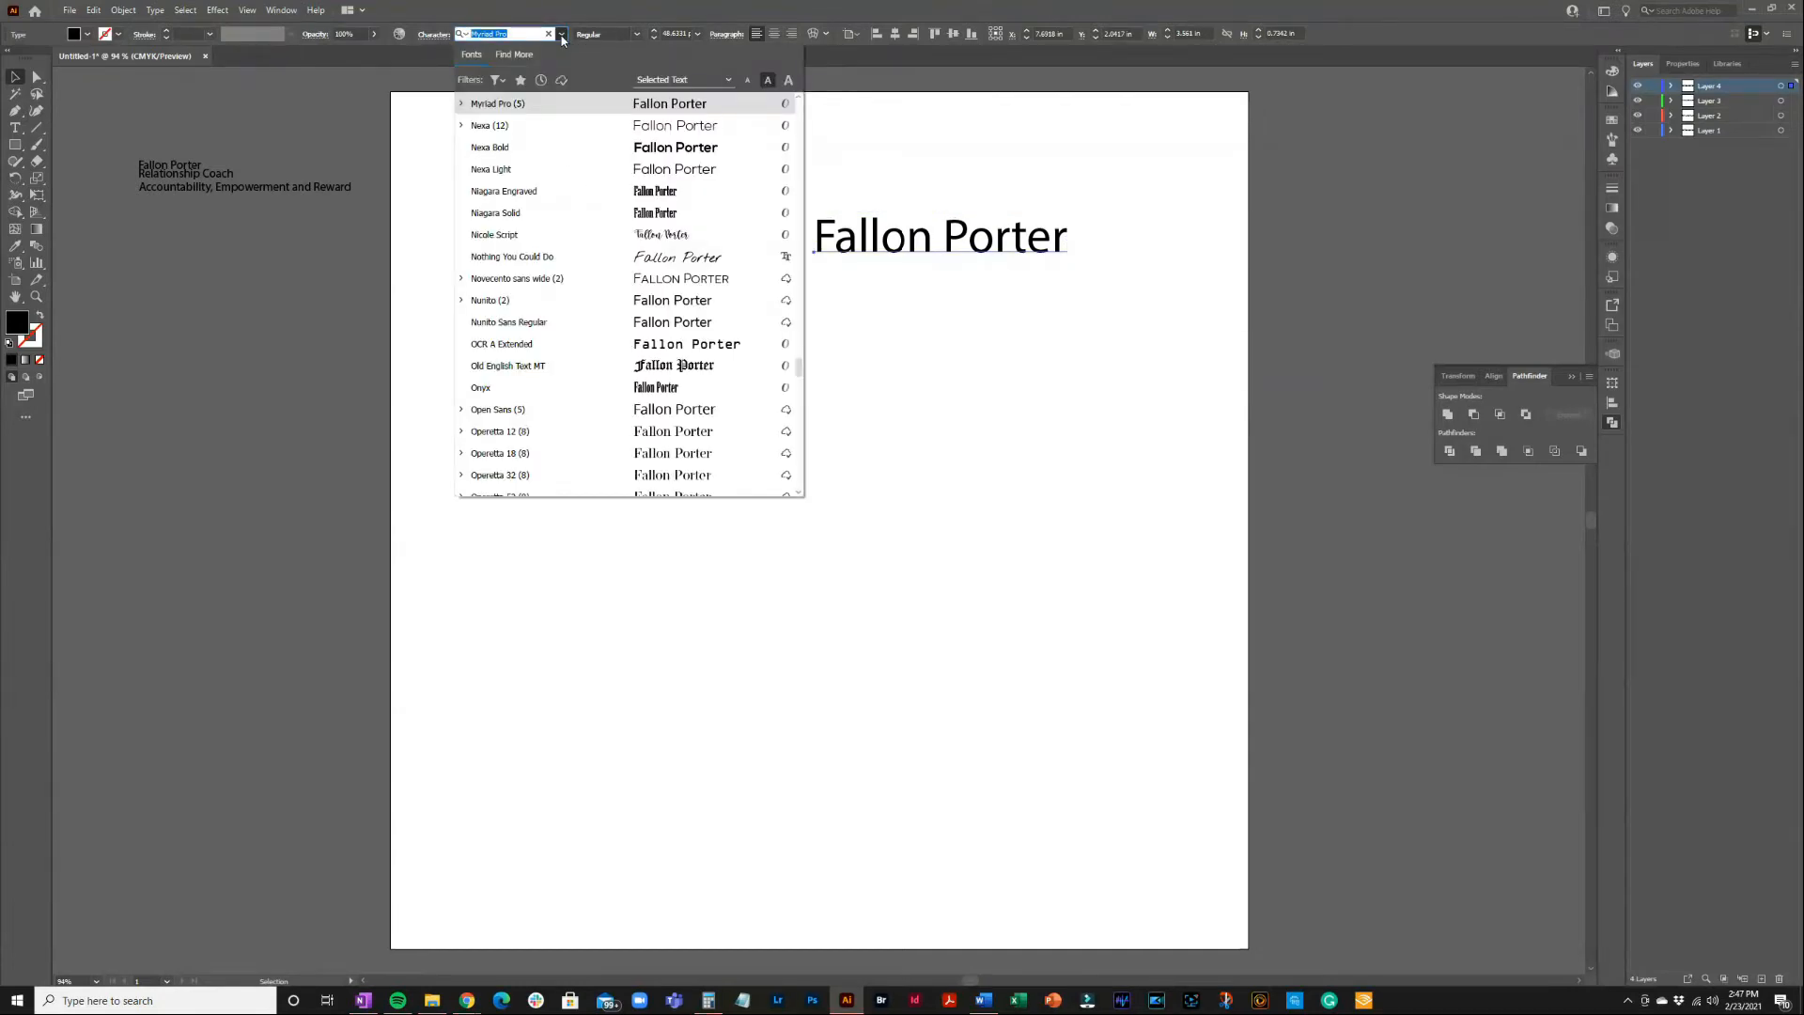
pyautogui.click(496, 81)
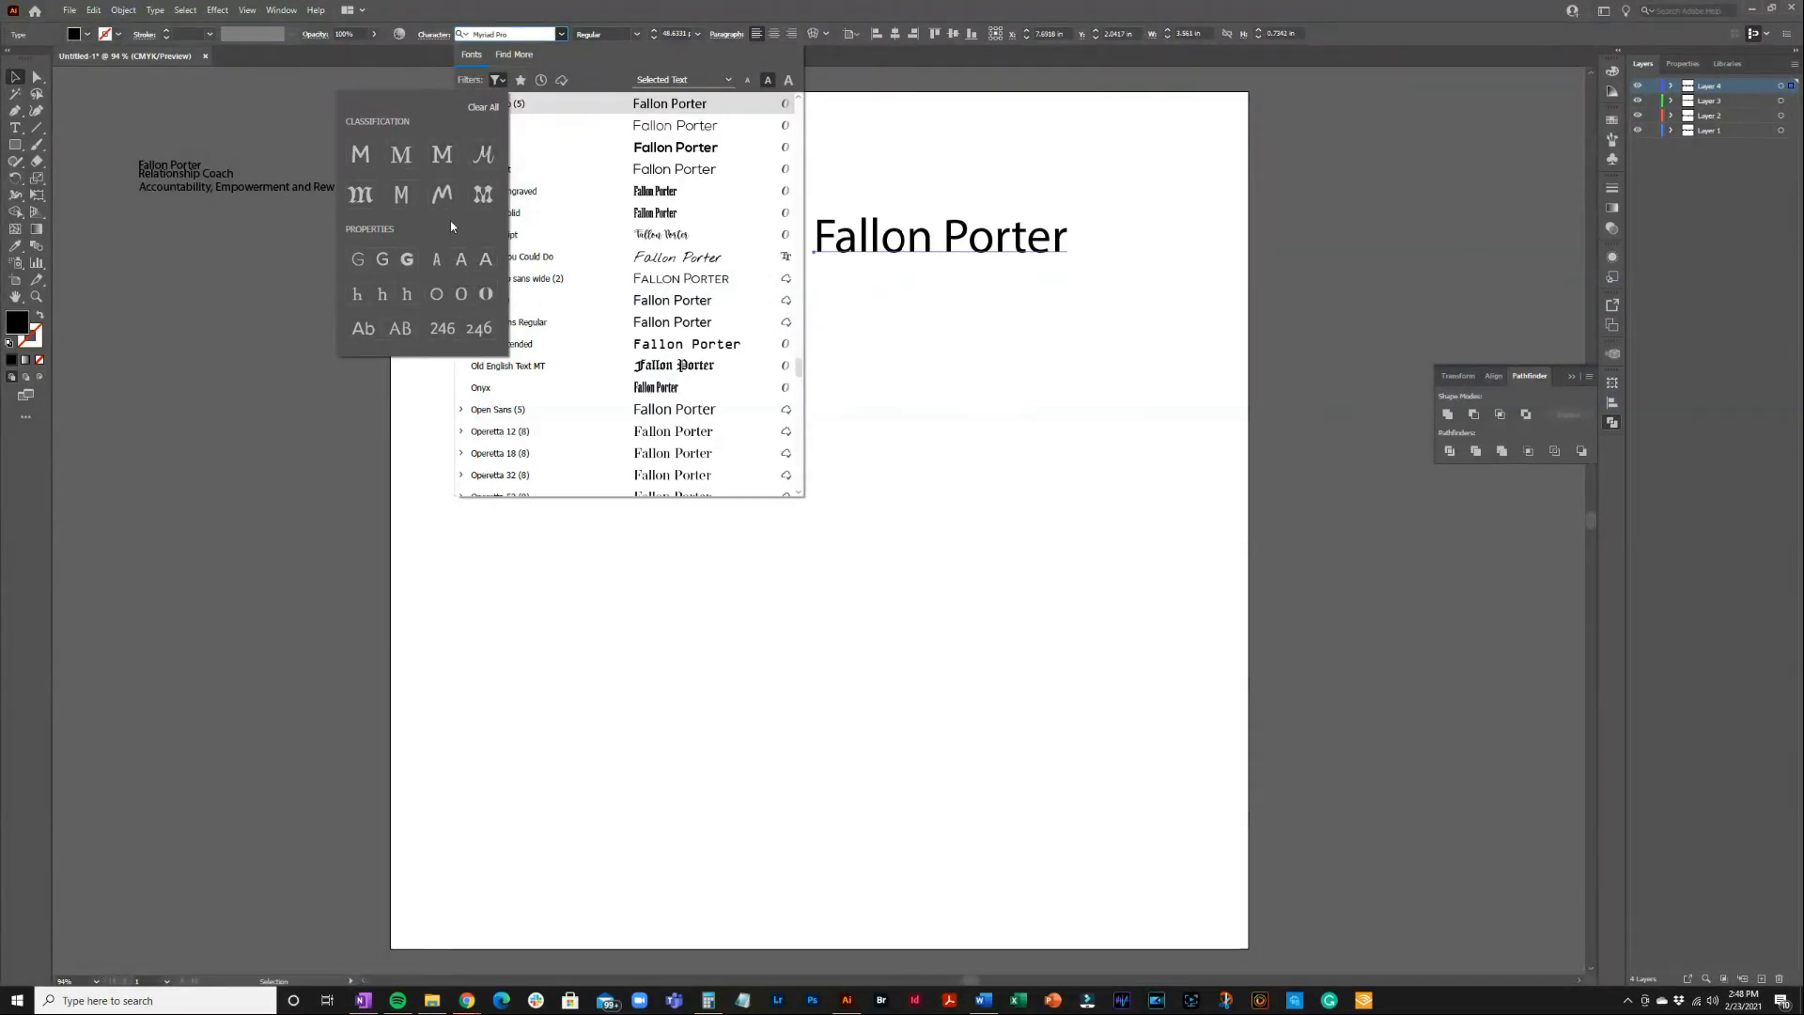
pyautogui.click(484, 154)
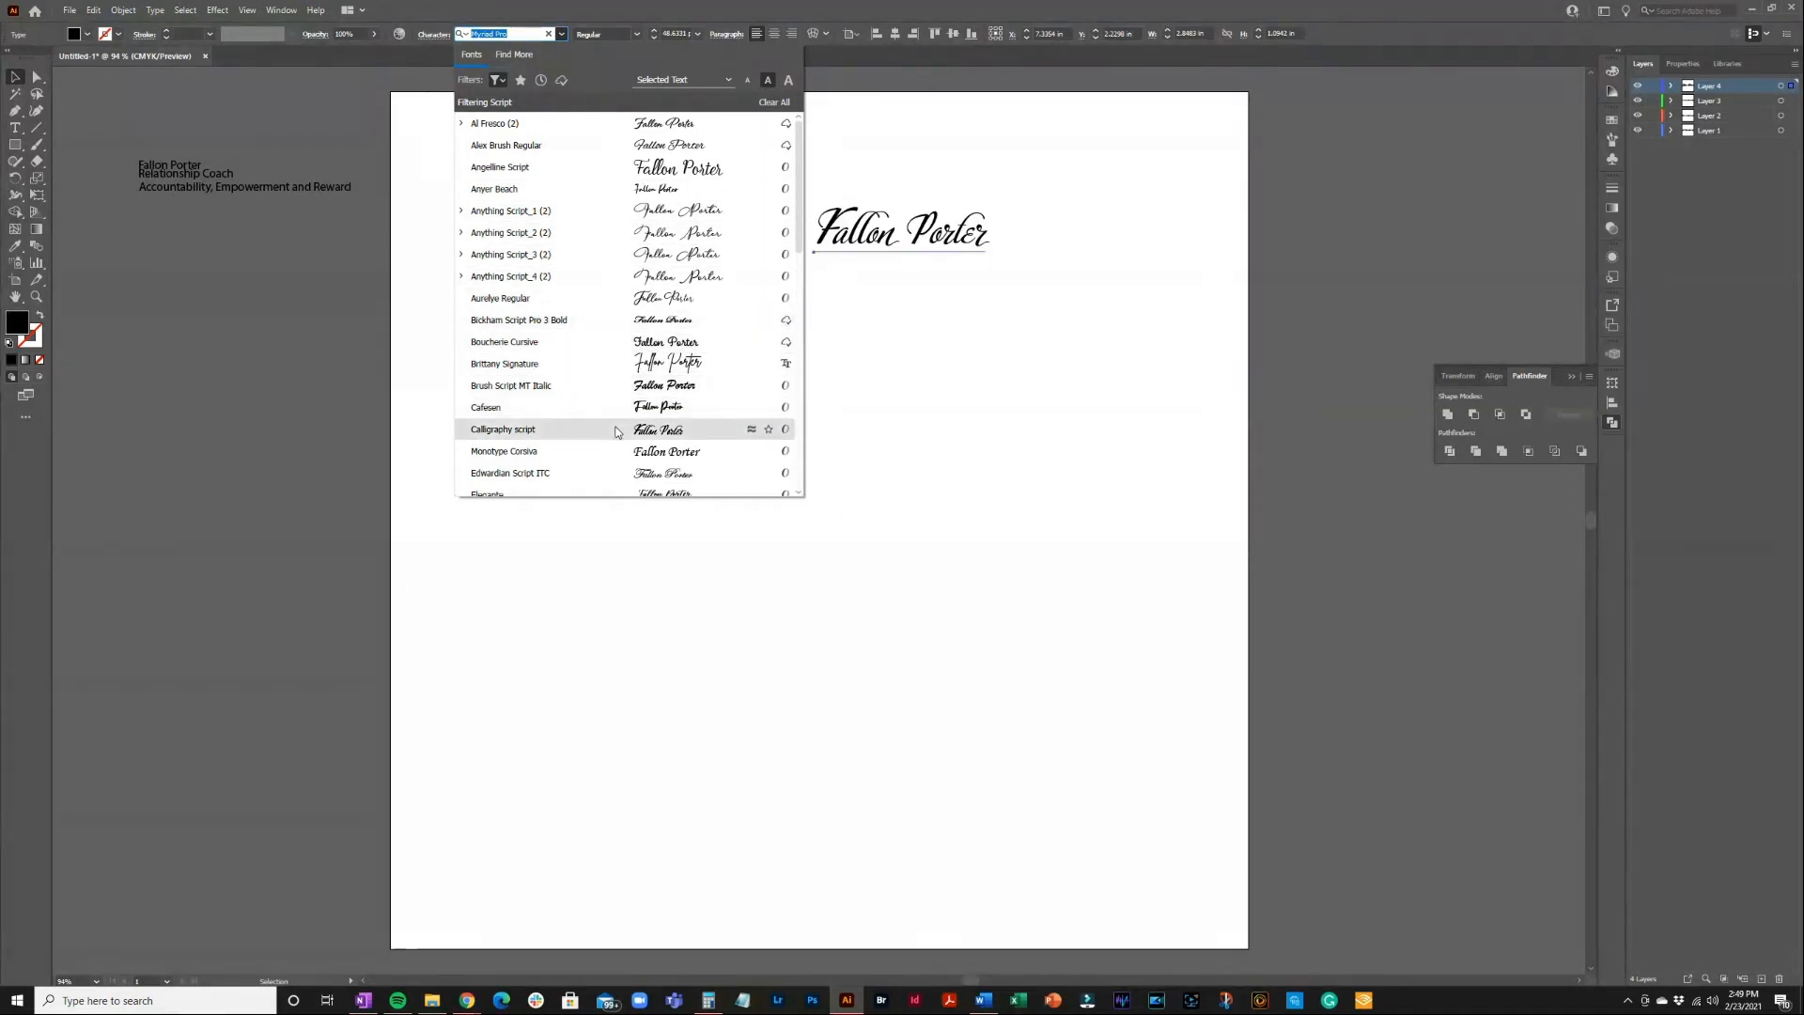
pyautogui.scroll(-1, 611, 430)
pyautogui.scroll(1, 612, 430)
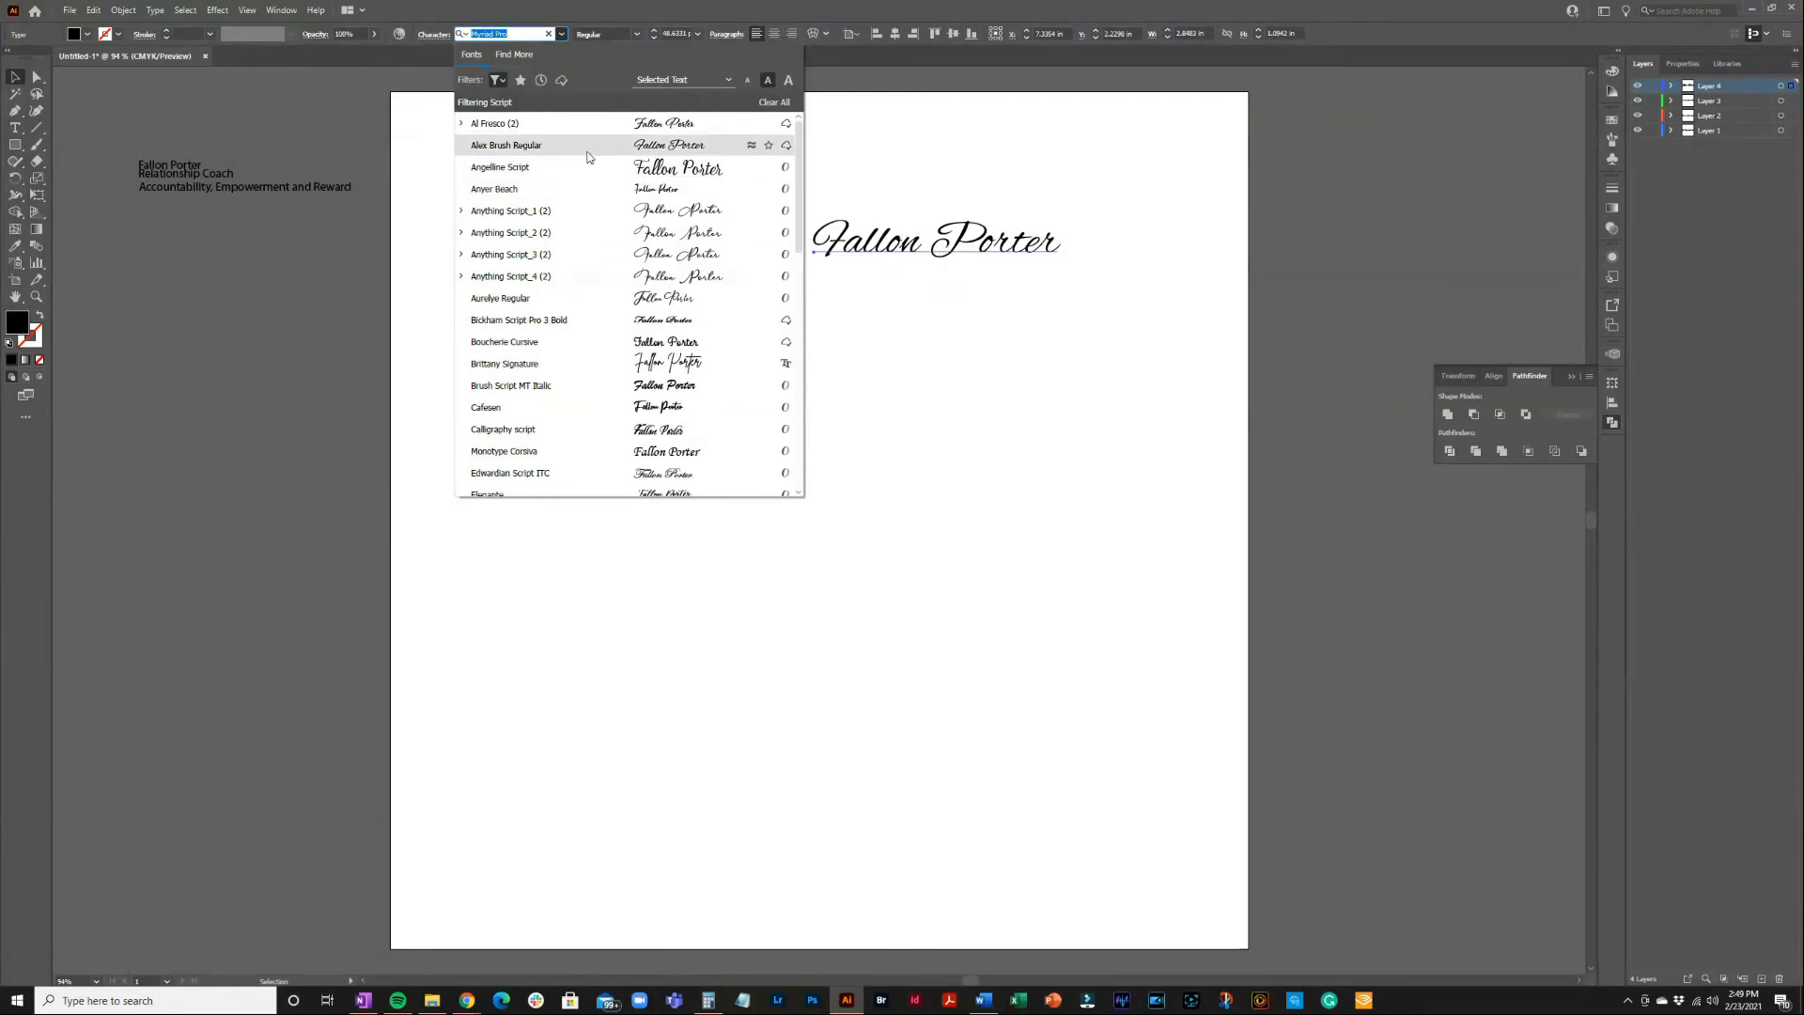
pyautogui.click(566, 302)
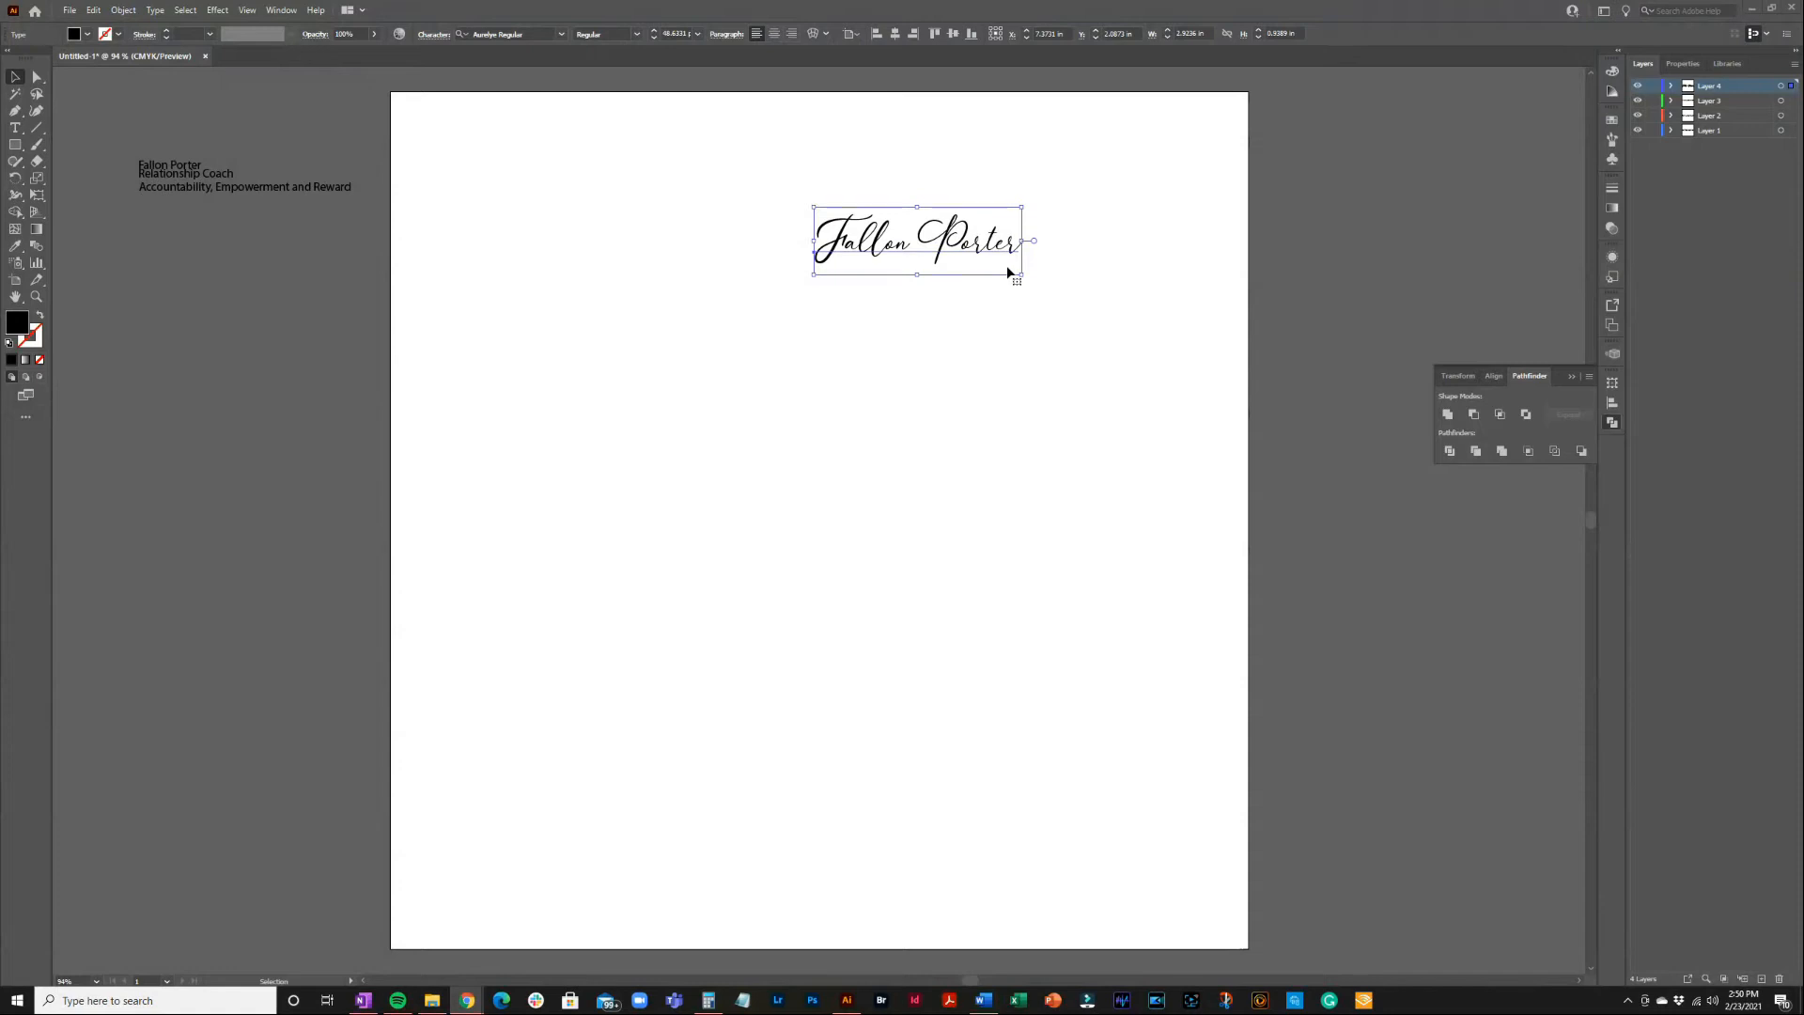
pyautogui.click(957, 253)
pyautogui.tripleClick(954, 251)
pyautogui.click(927, 239)
pyautogui.moveTo(925, 240); pyautogui.dragTo(1021, 246)
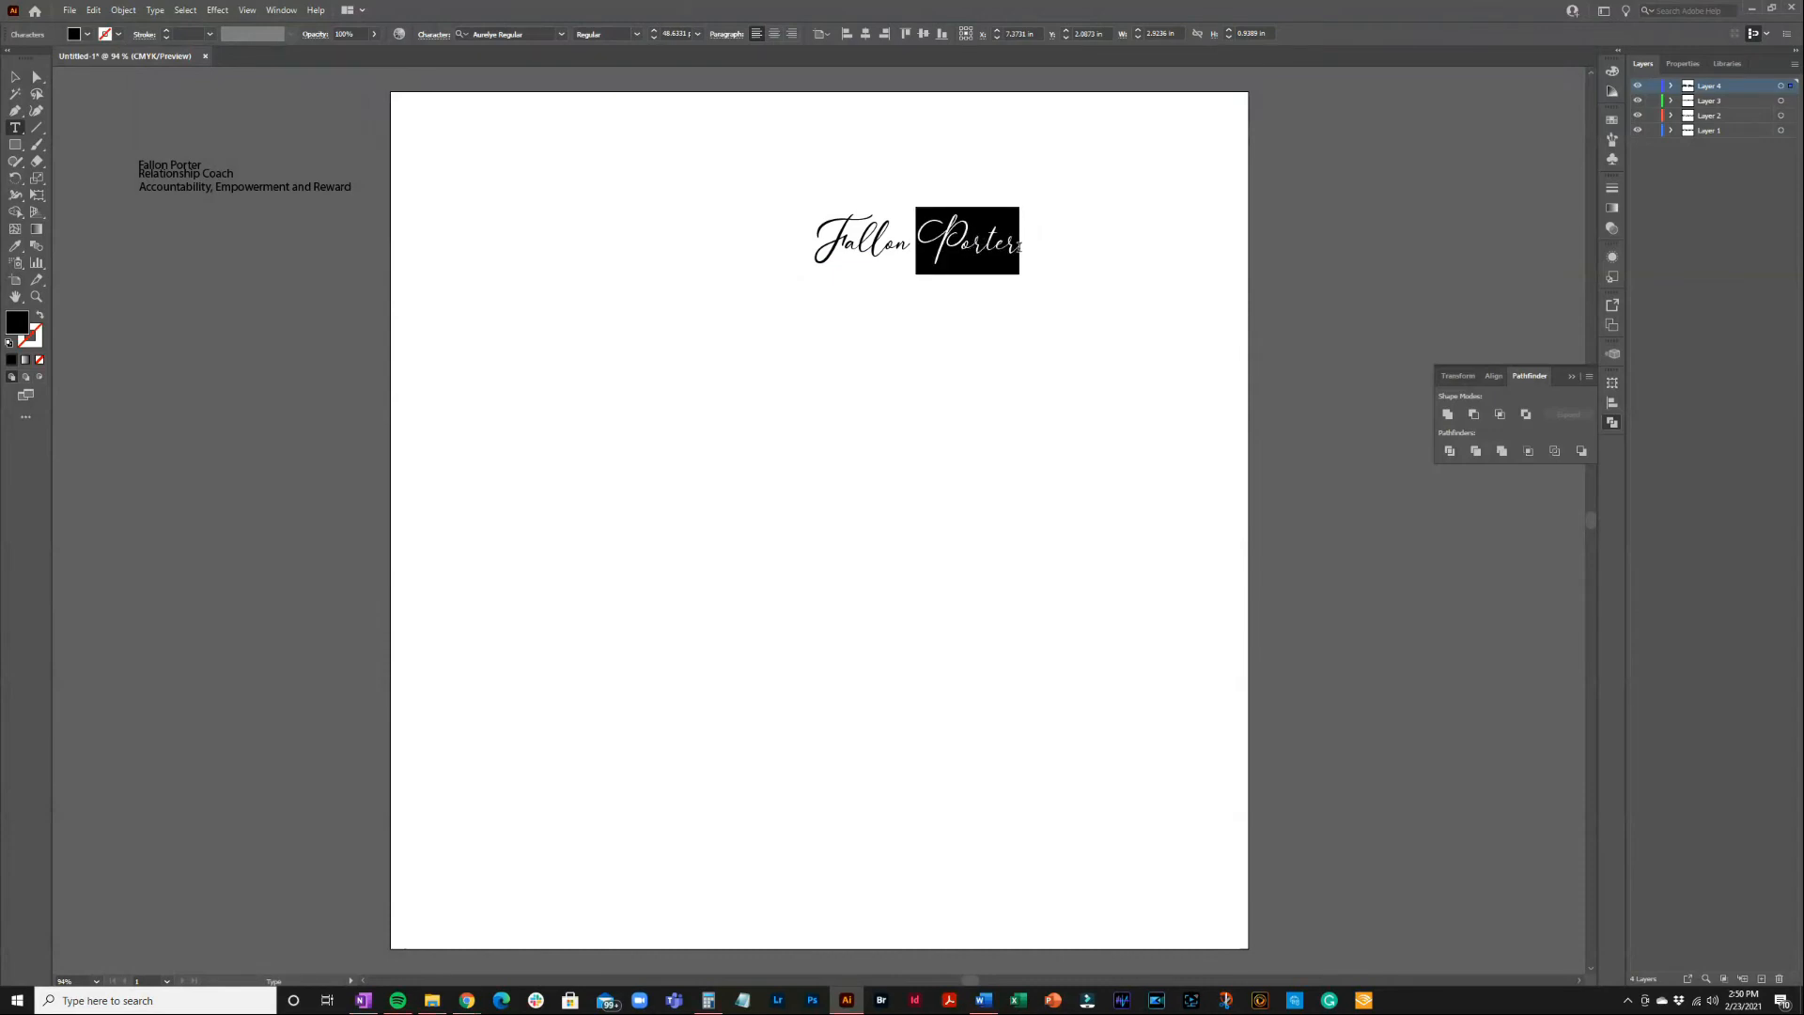
pyautogui.press('BackSpace')
pyautogui.press('BackSpace')
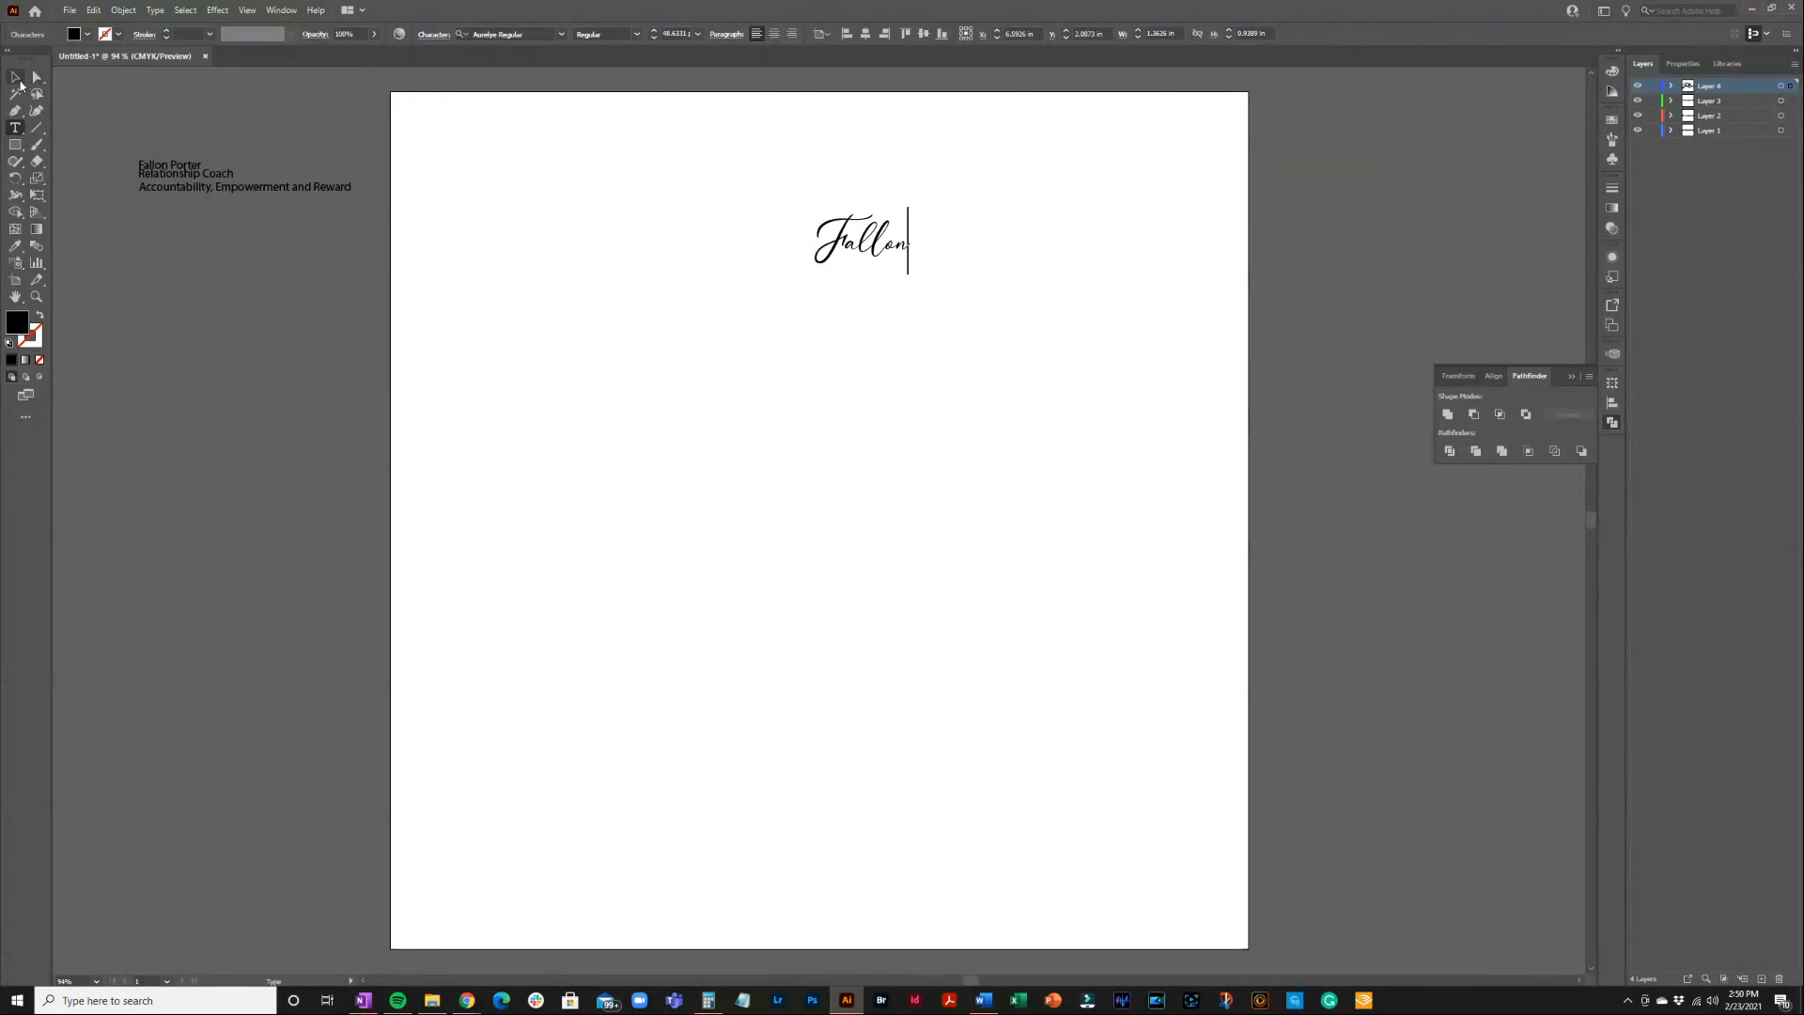
pyautogui.click(17, 83)
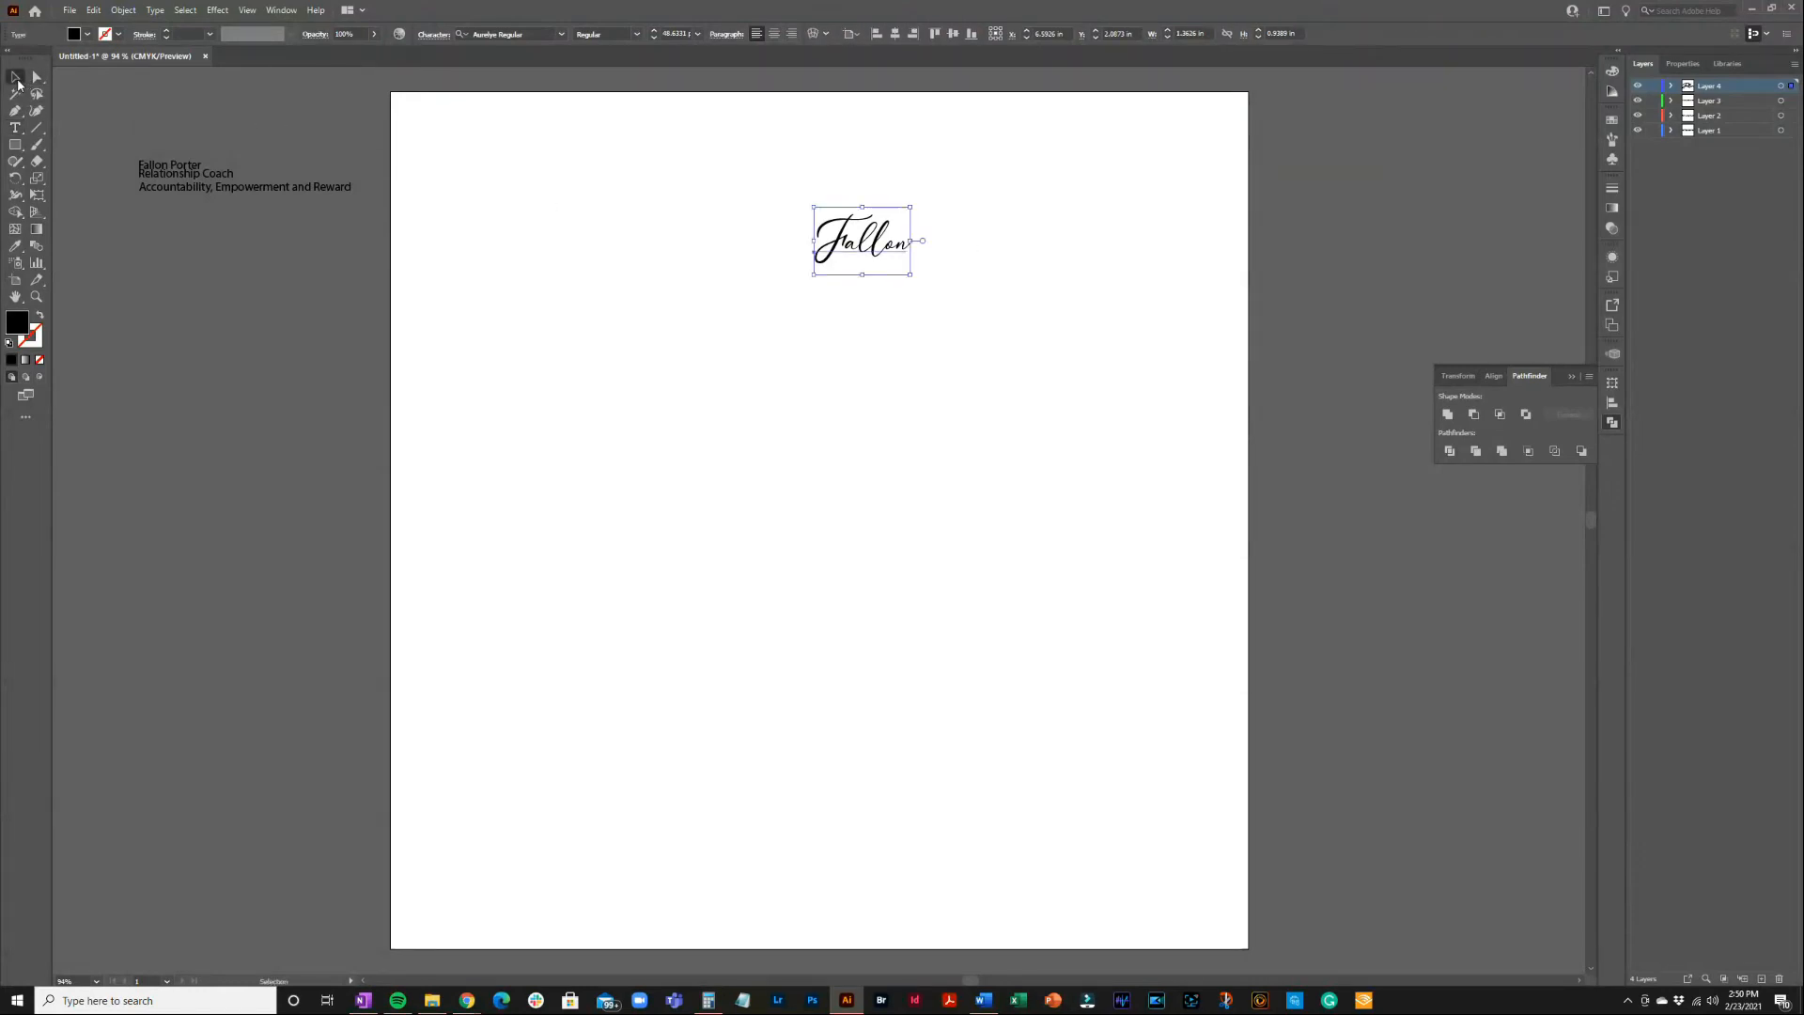
pyautogui.click(94, 11)
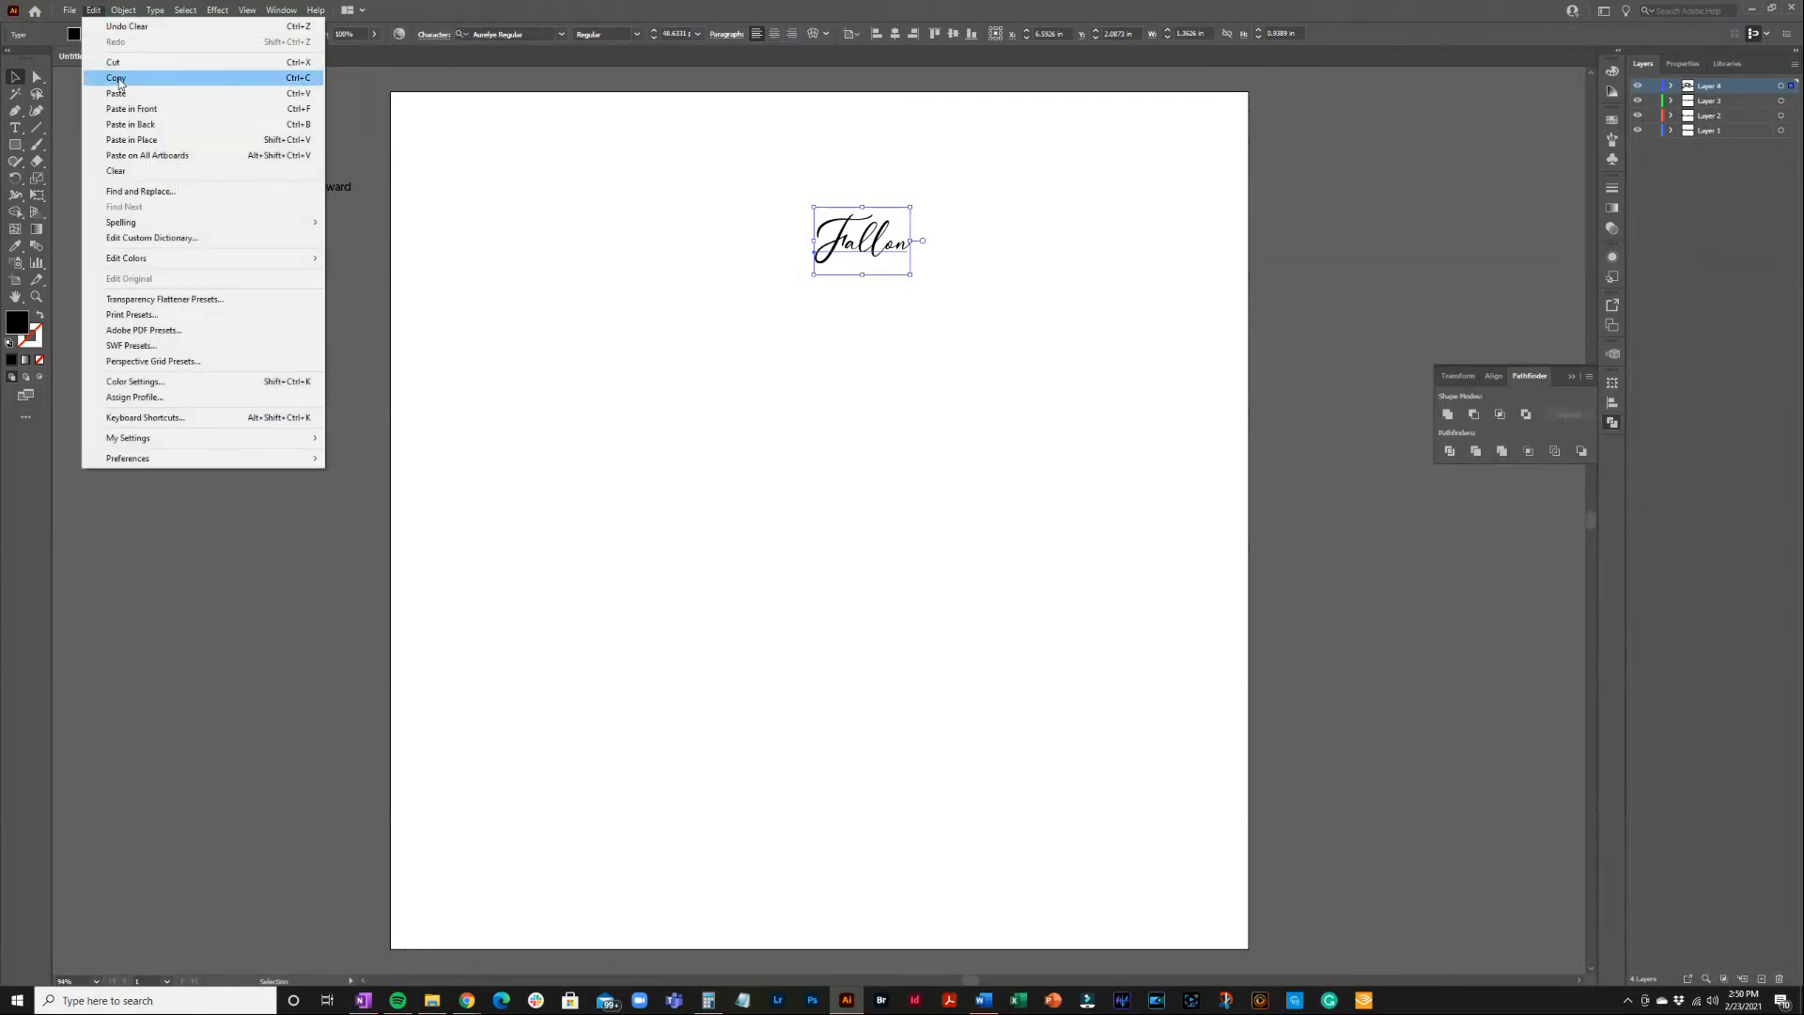
pyautogui.click(117, 83)
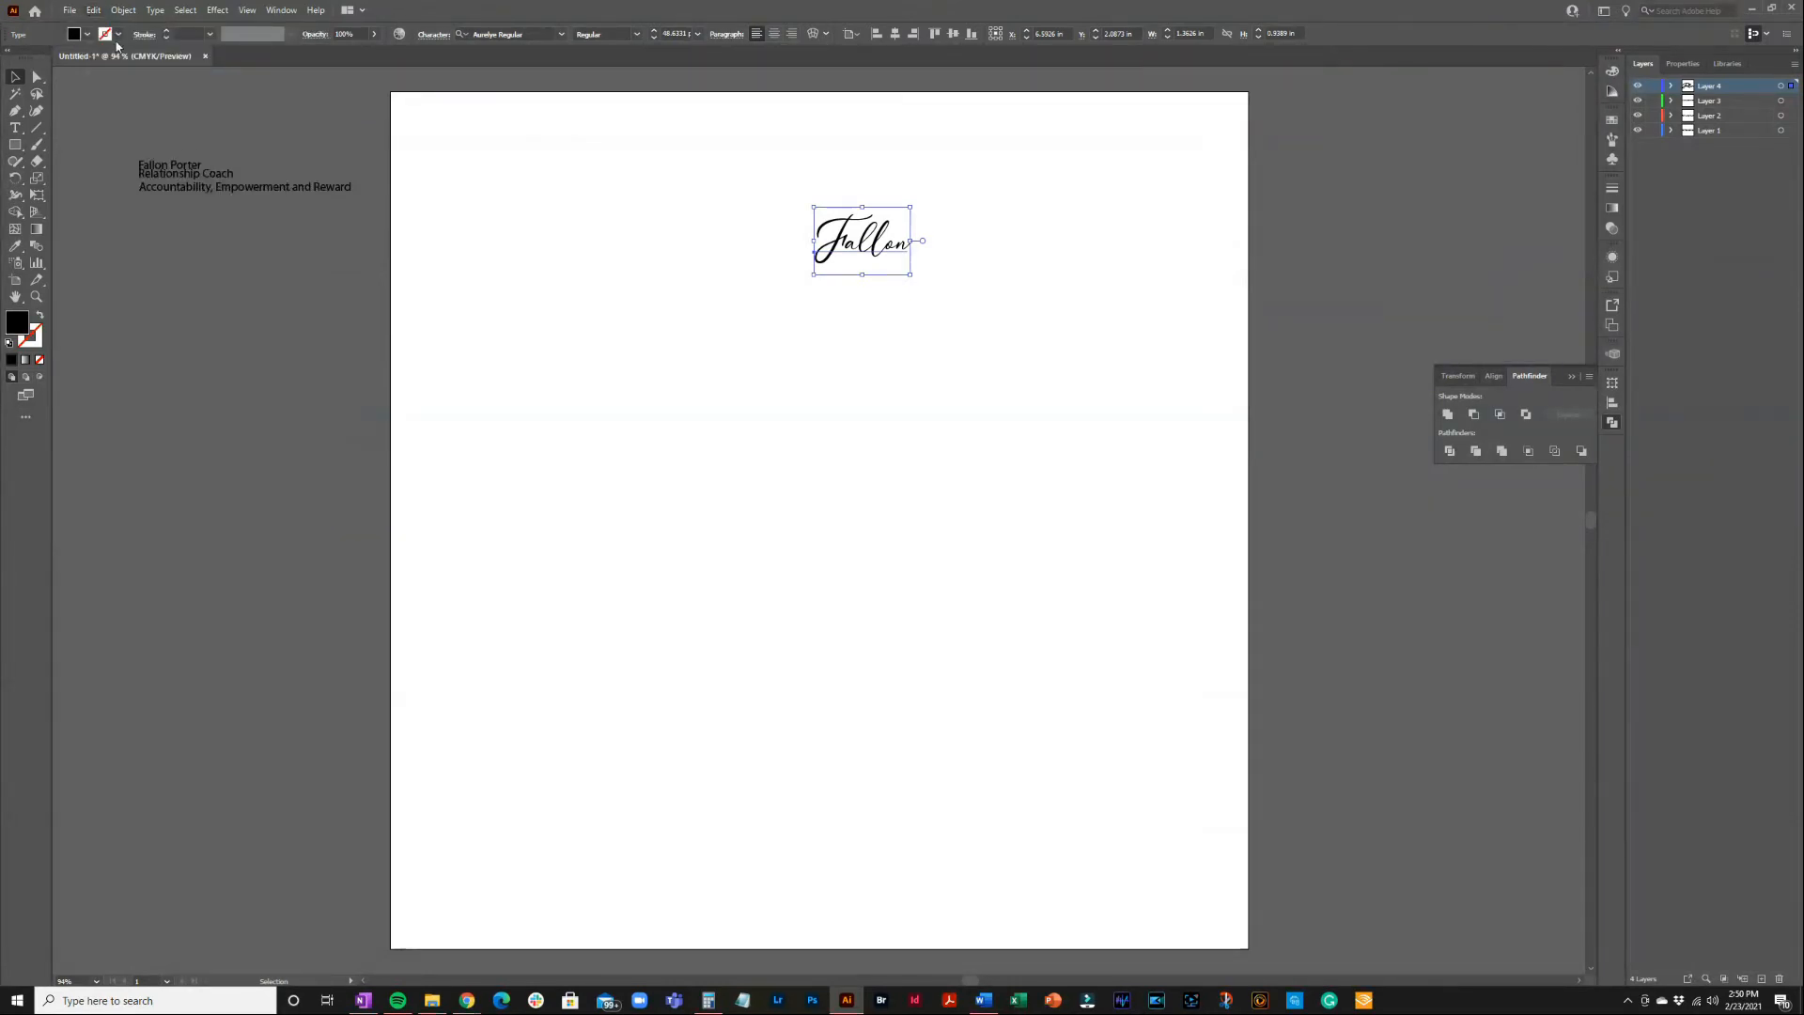
pyautogui.click(94, 10)
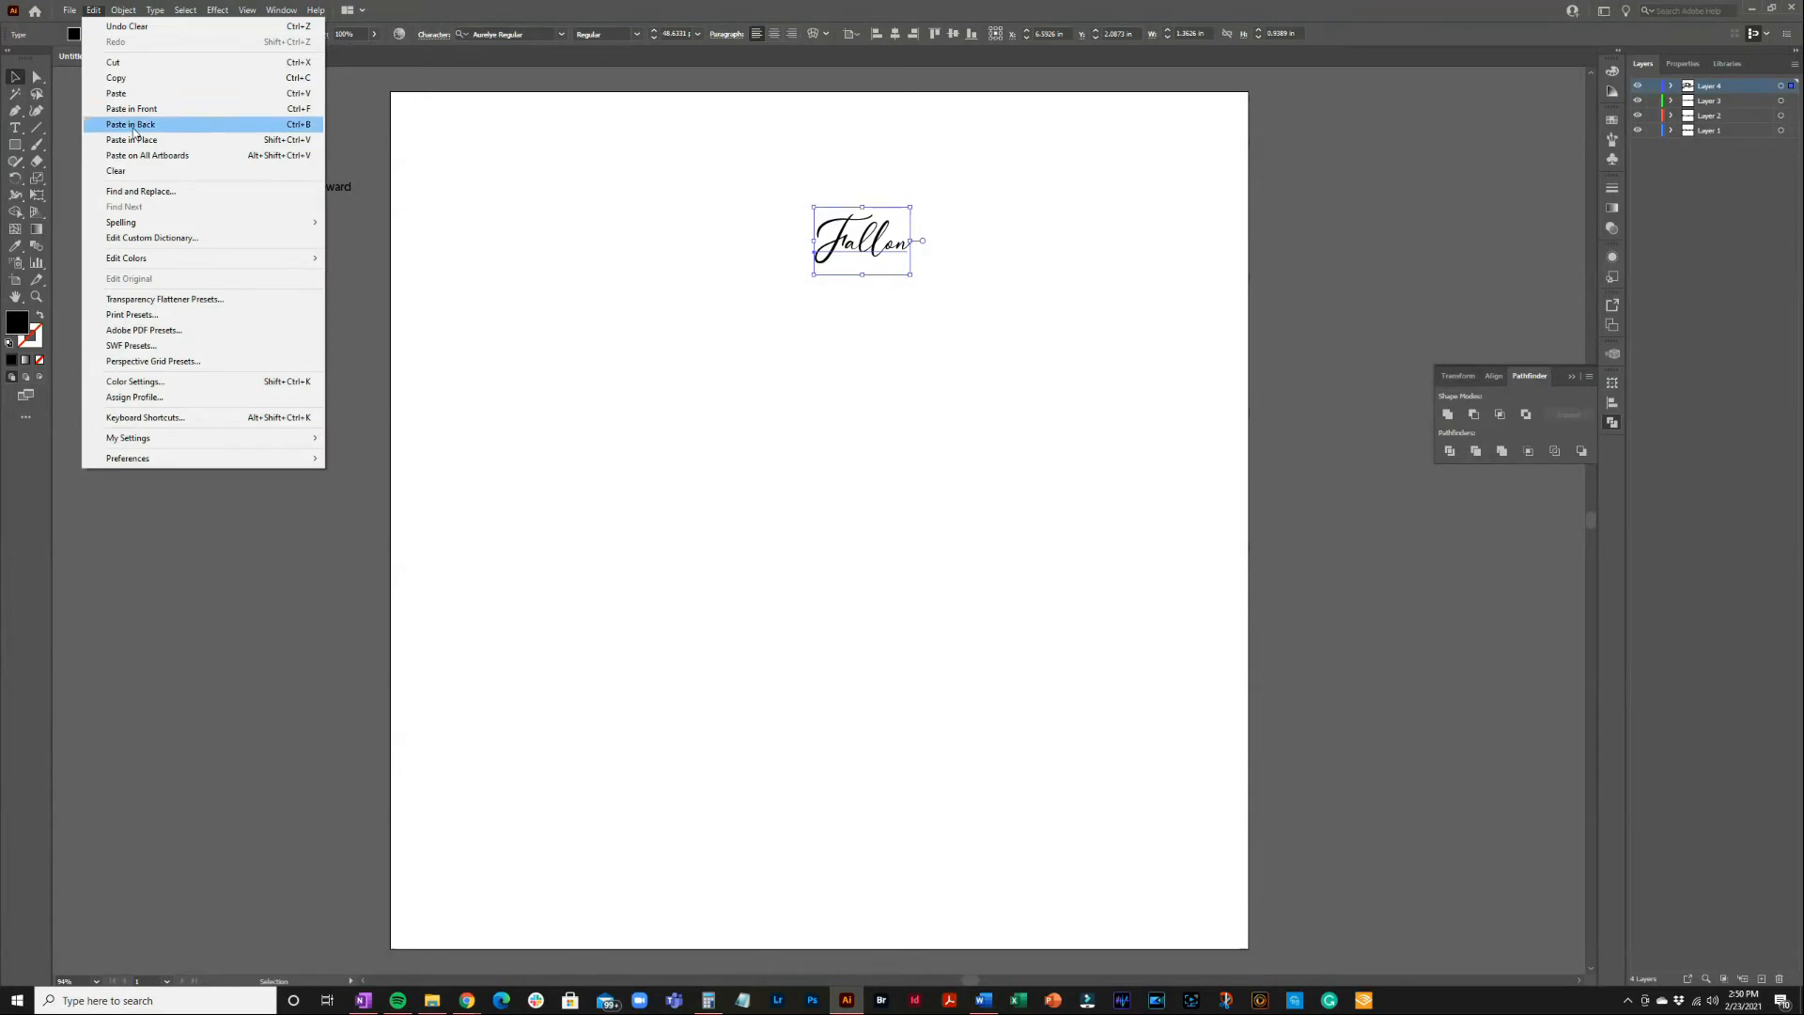
pyautogui.click(137, 140)
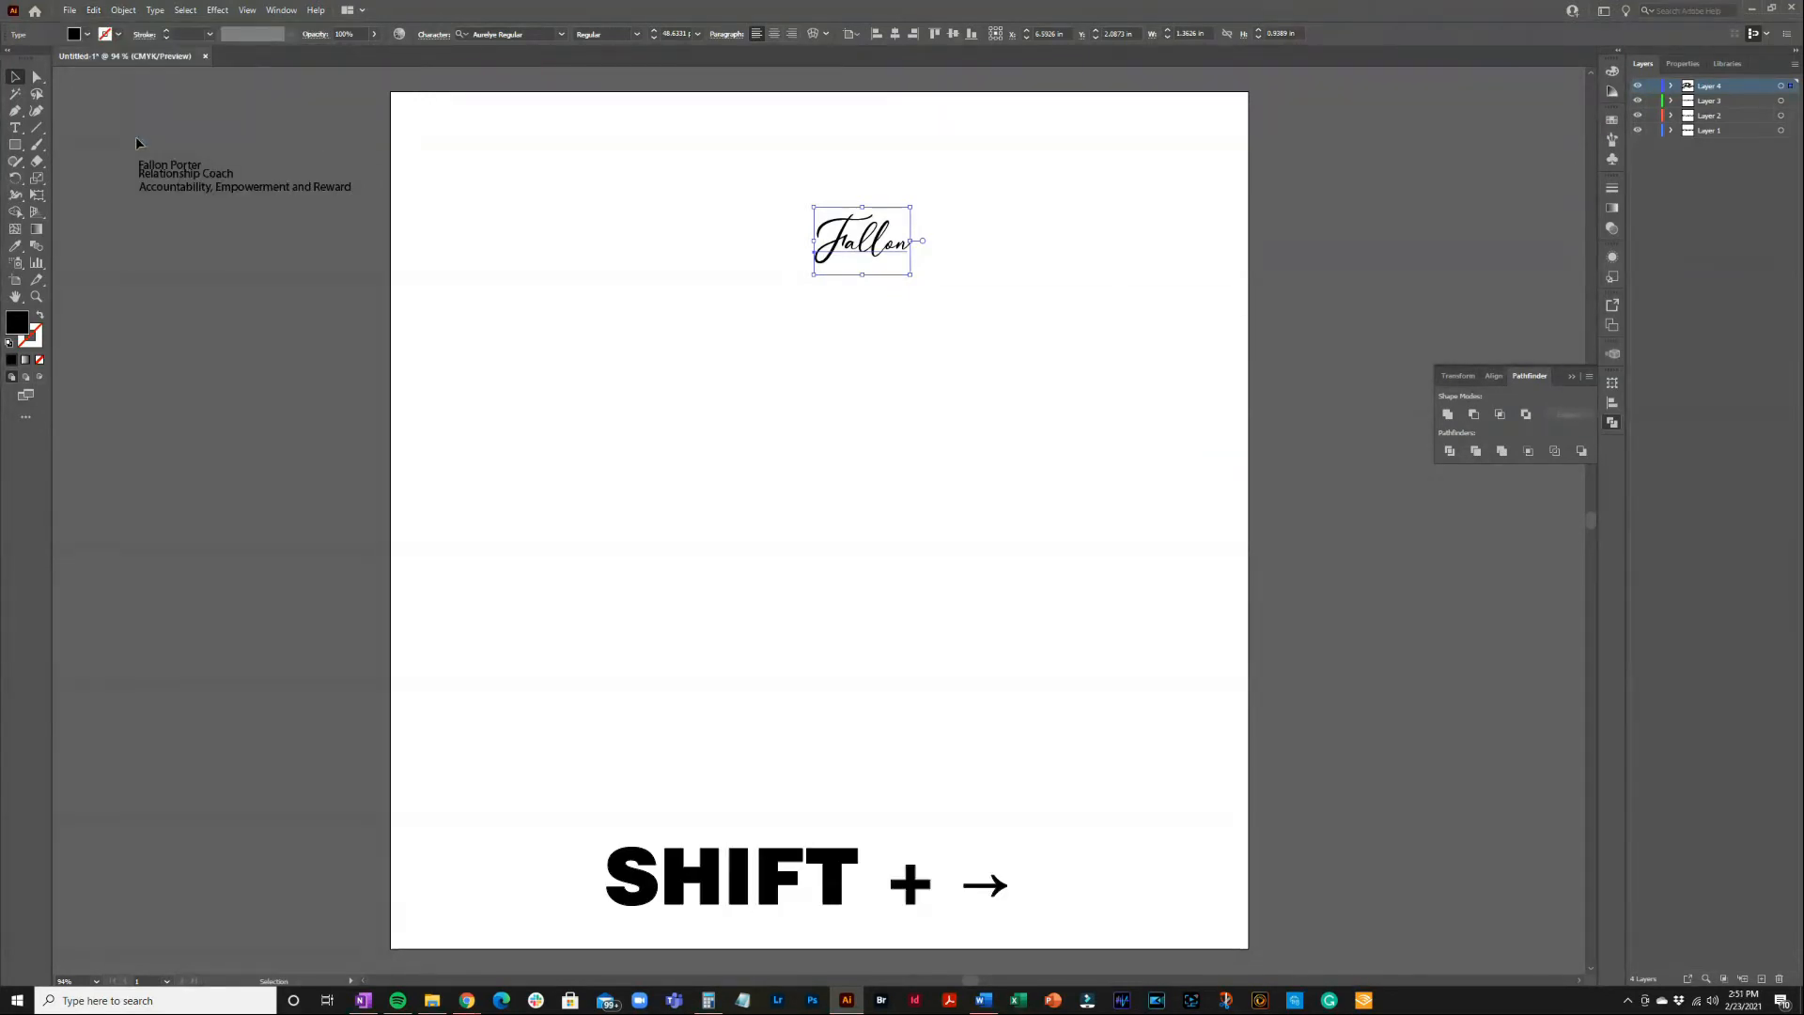
pyautogui.hotkey('shift', 'Right')
pyautogui.hotkey('shift', 'Right')
pyautogui.hotkey('shift', 'Right')
pyautogui.hotkey('shift', 'Right')
pyautogui.hotkey('shift', 'Right')
pyautogui.hotkey('shift', 'Right')
pyautogui.hotkey('shift', 'Right')
pyautogui.hotkey('shift', 'Right')
pyautogui.hotkey('shift', 'Right')
pyautogui.hotkey('shift', 'Right')
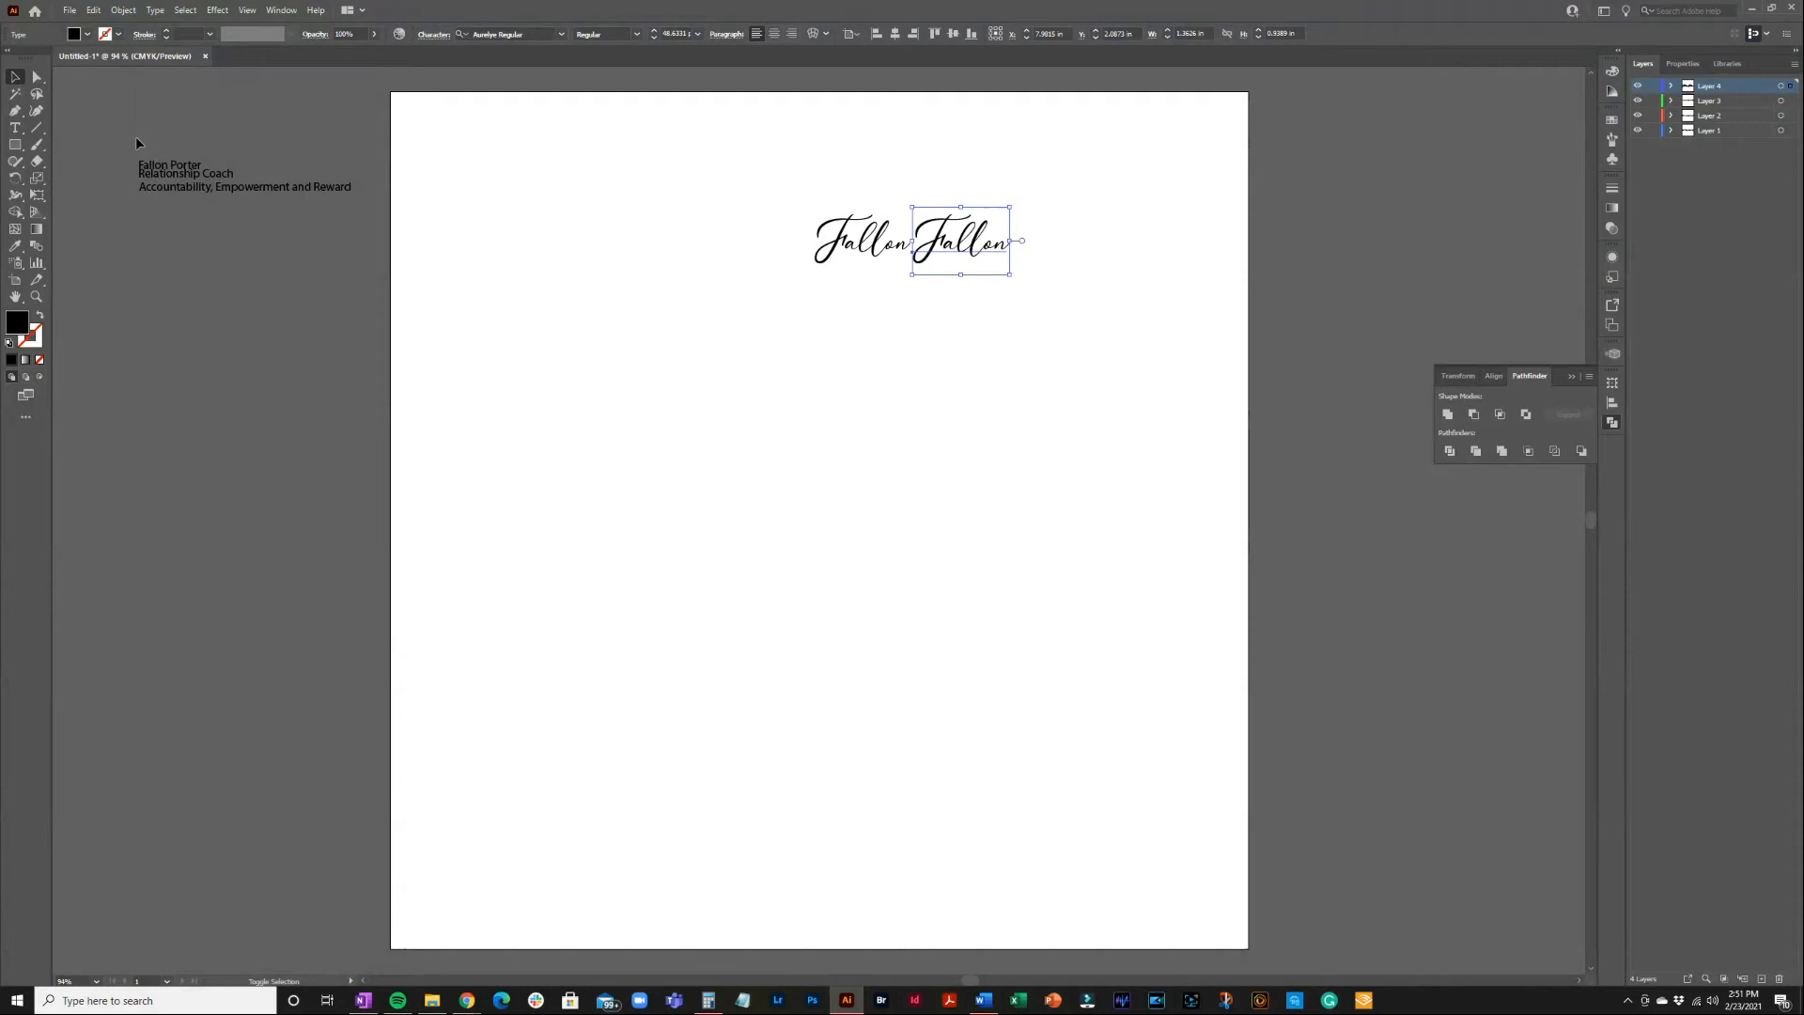
pyautogui.press('t')
pyautogui.doubleClick(971, 252)
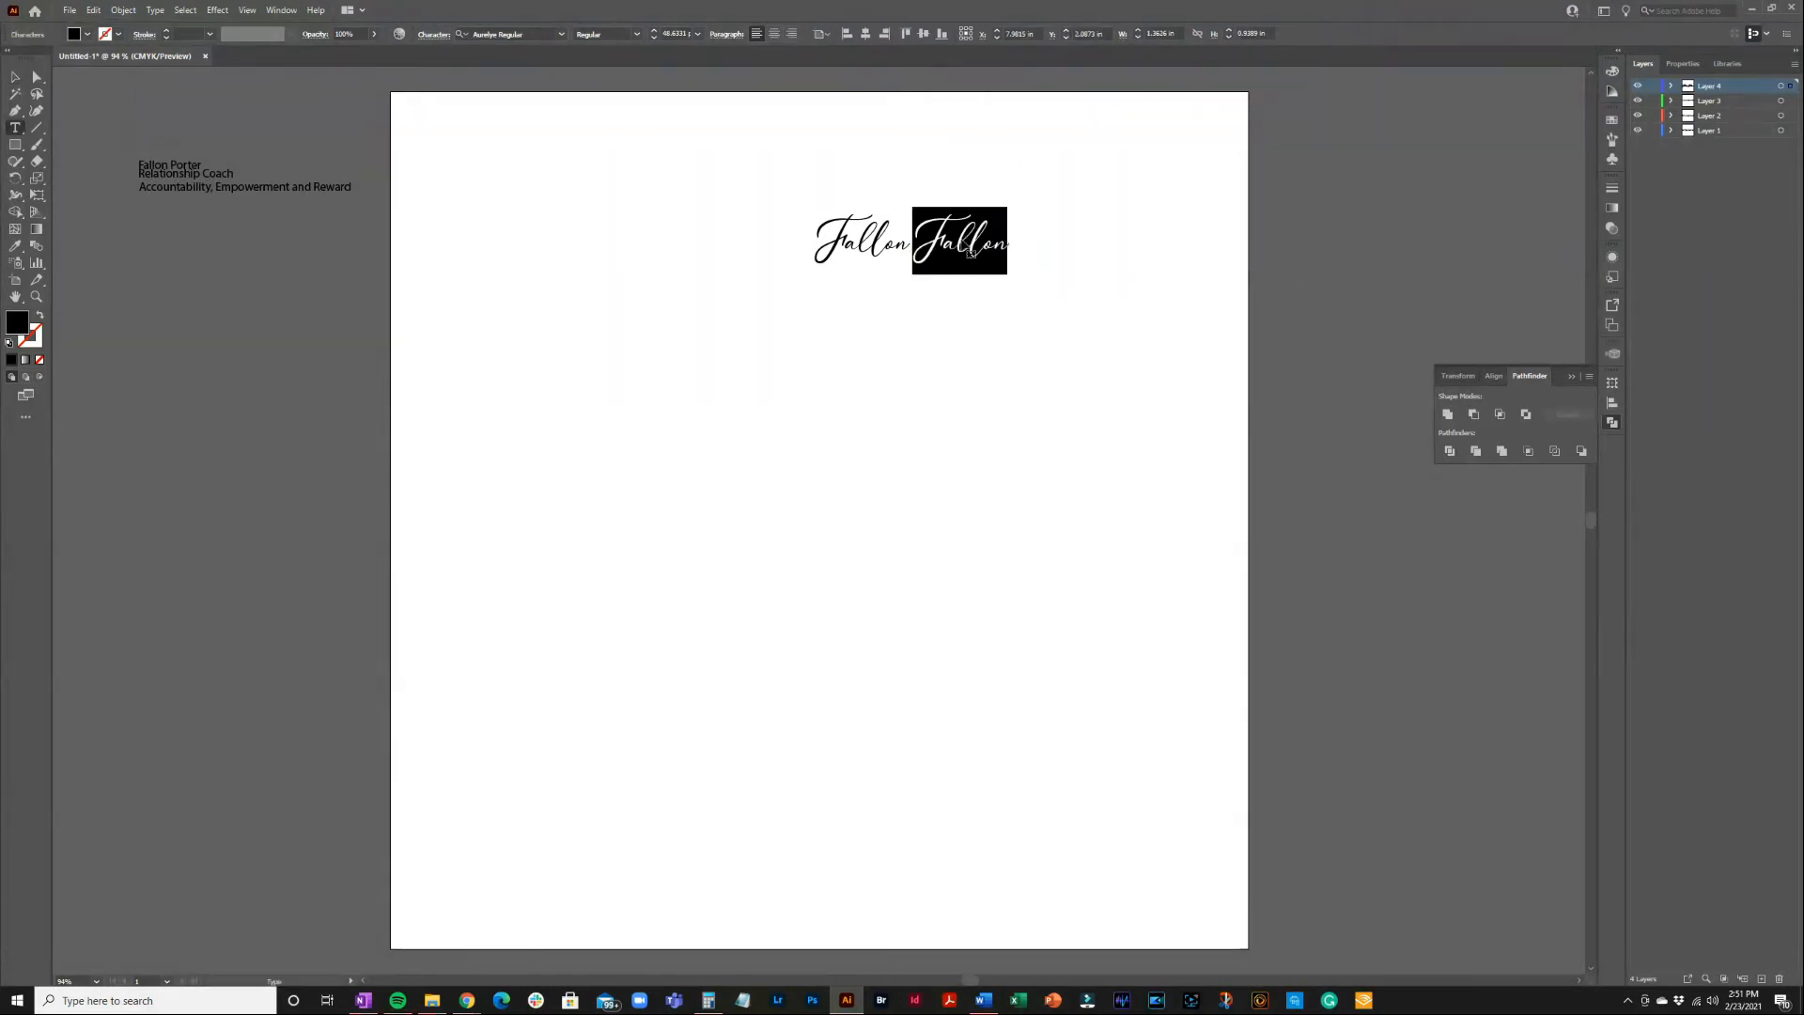
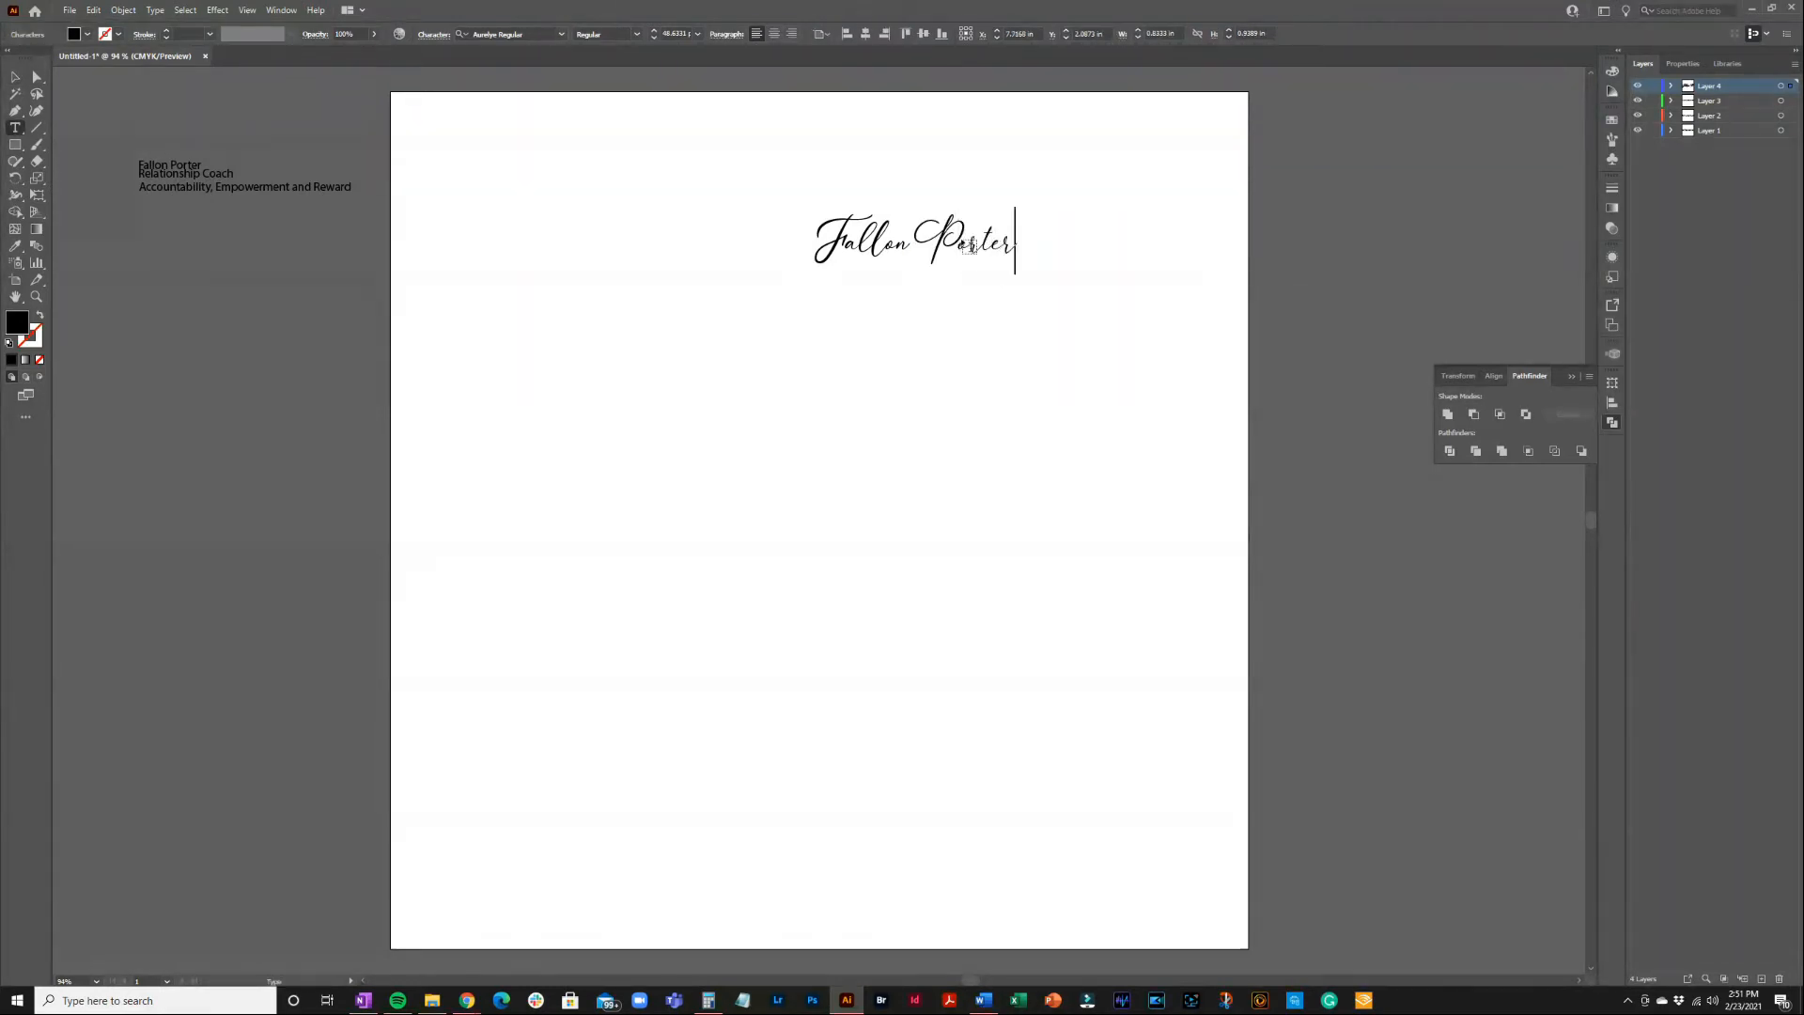
pyautogui.click(16, 78)
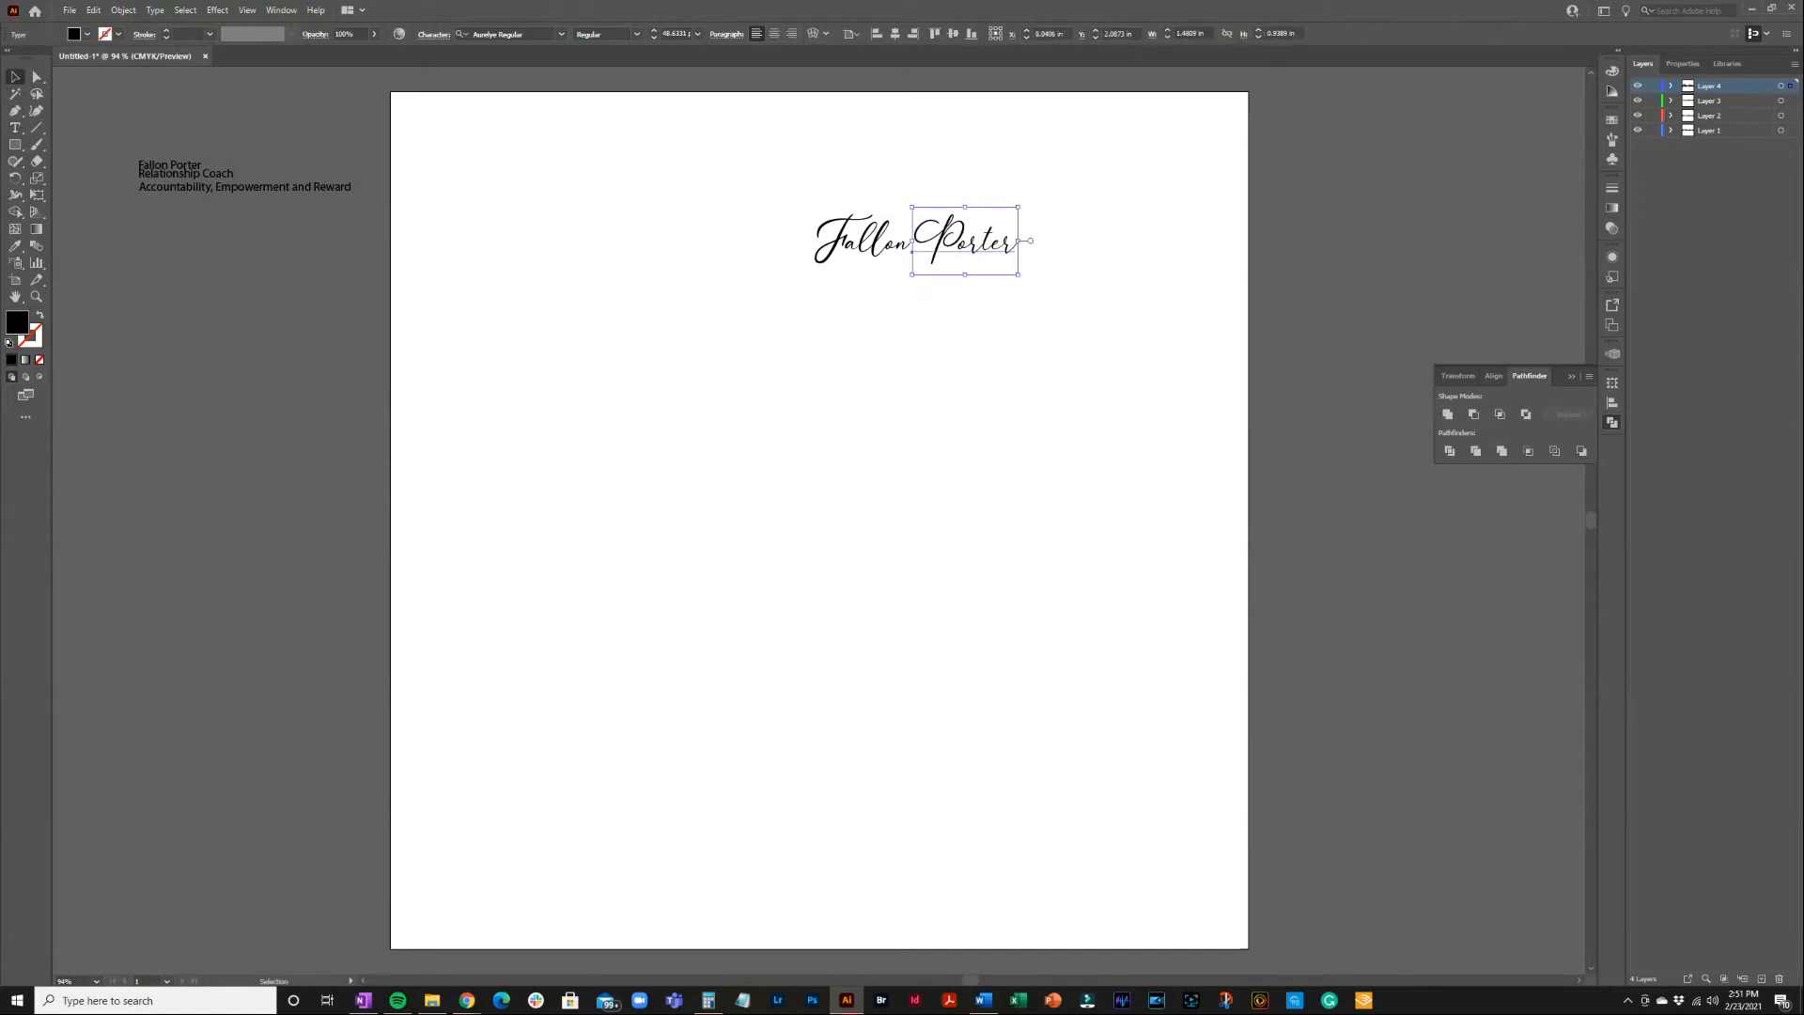
pyautogui.hotkey('alt', 'Tab')
pyautogui.click(877, 312)
pyautogui.click(927, 295)
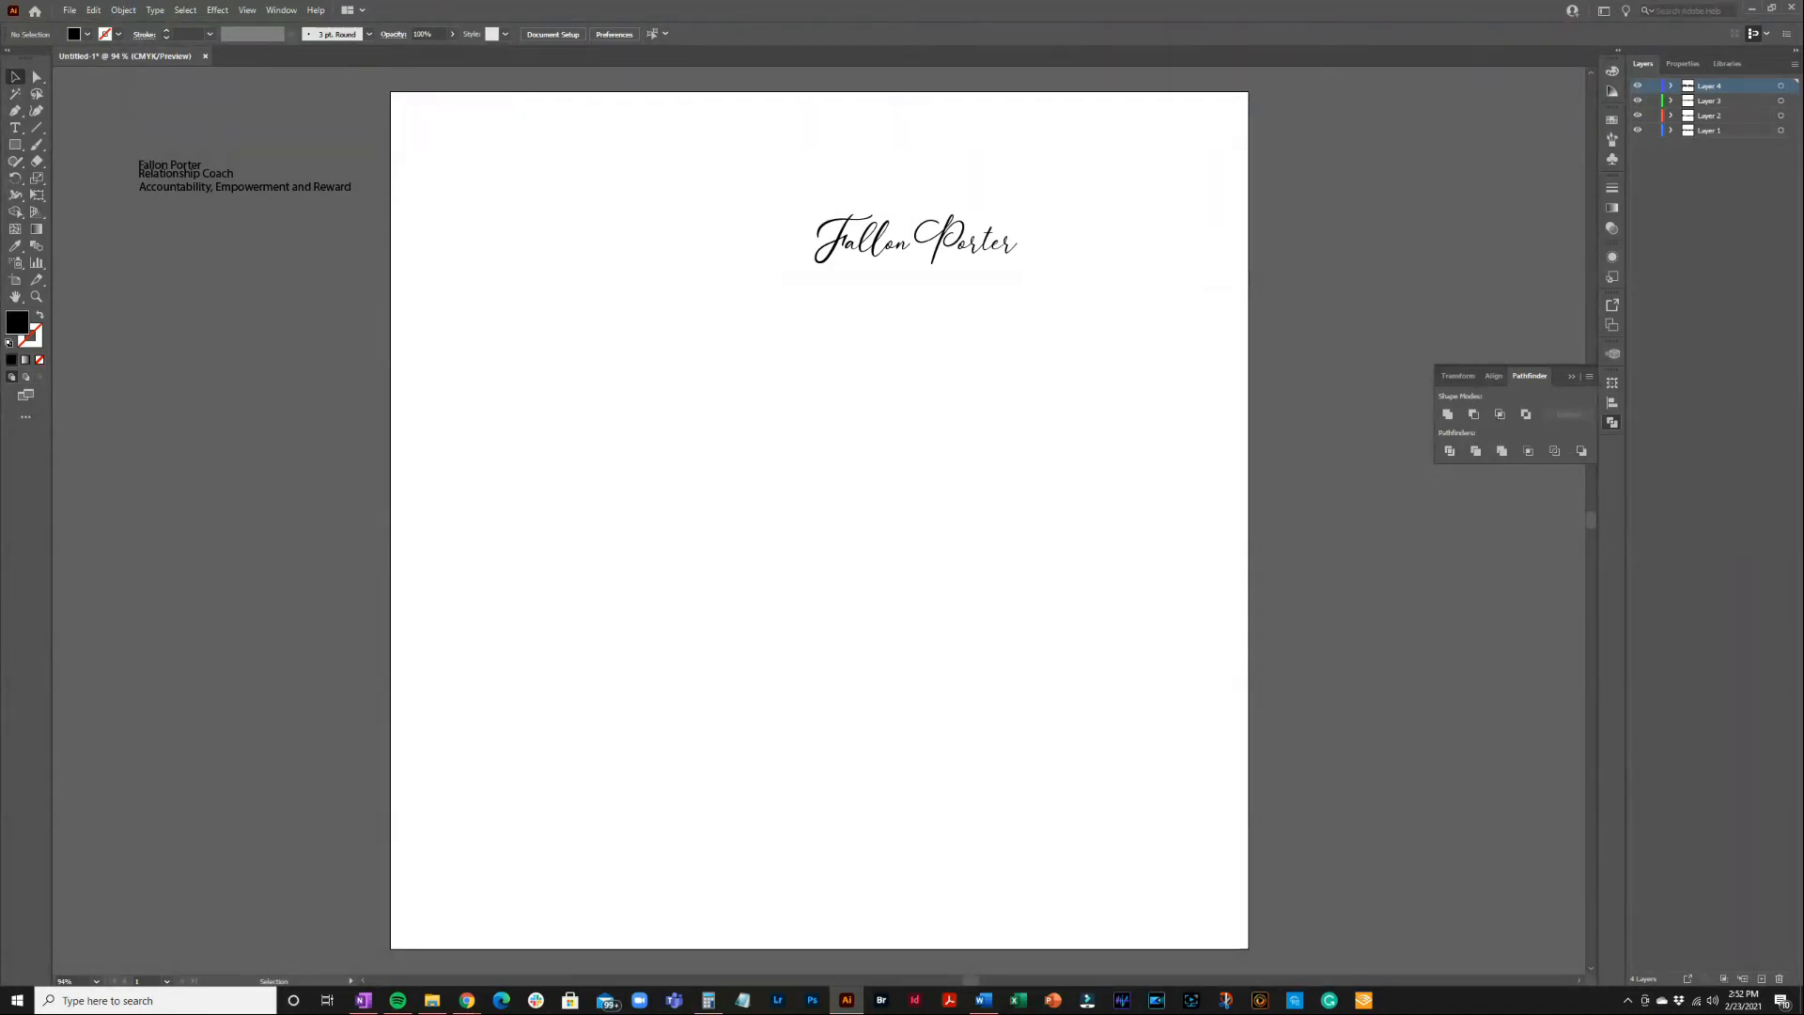
# Add a new Layer 5 at the top of the Layers panel
pyautogui.hotkey('alt', 'Tab')
pyautogui.click(1762, 978)
# Copy the 'Accountability, Empowerment and Reward' tagline onto Layer 5 and place it under the name
pyautogui.click(323, 186)
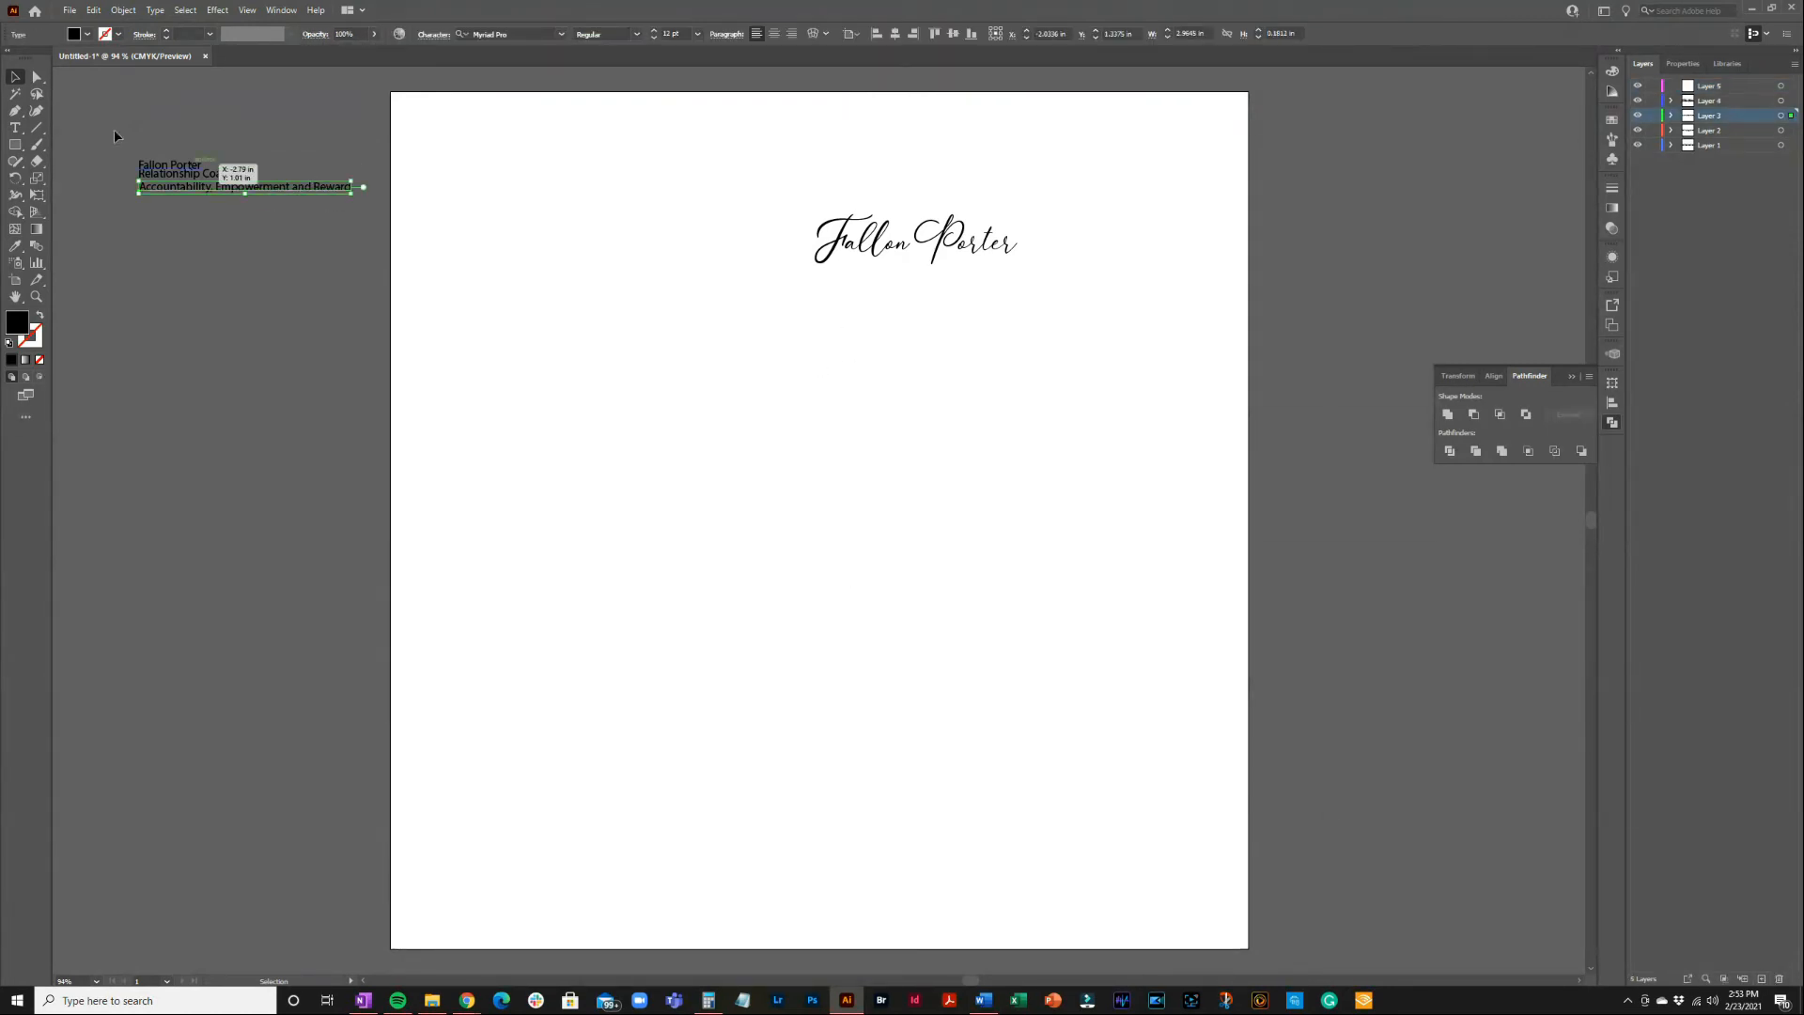
pyautogui.click(94, 10)
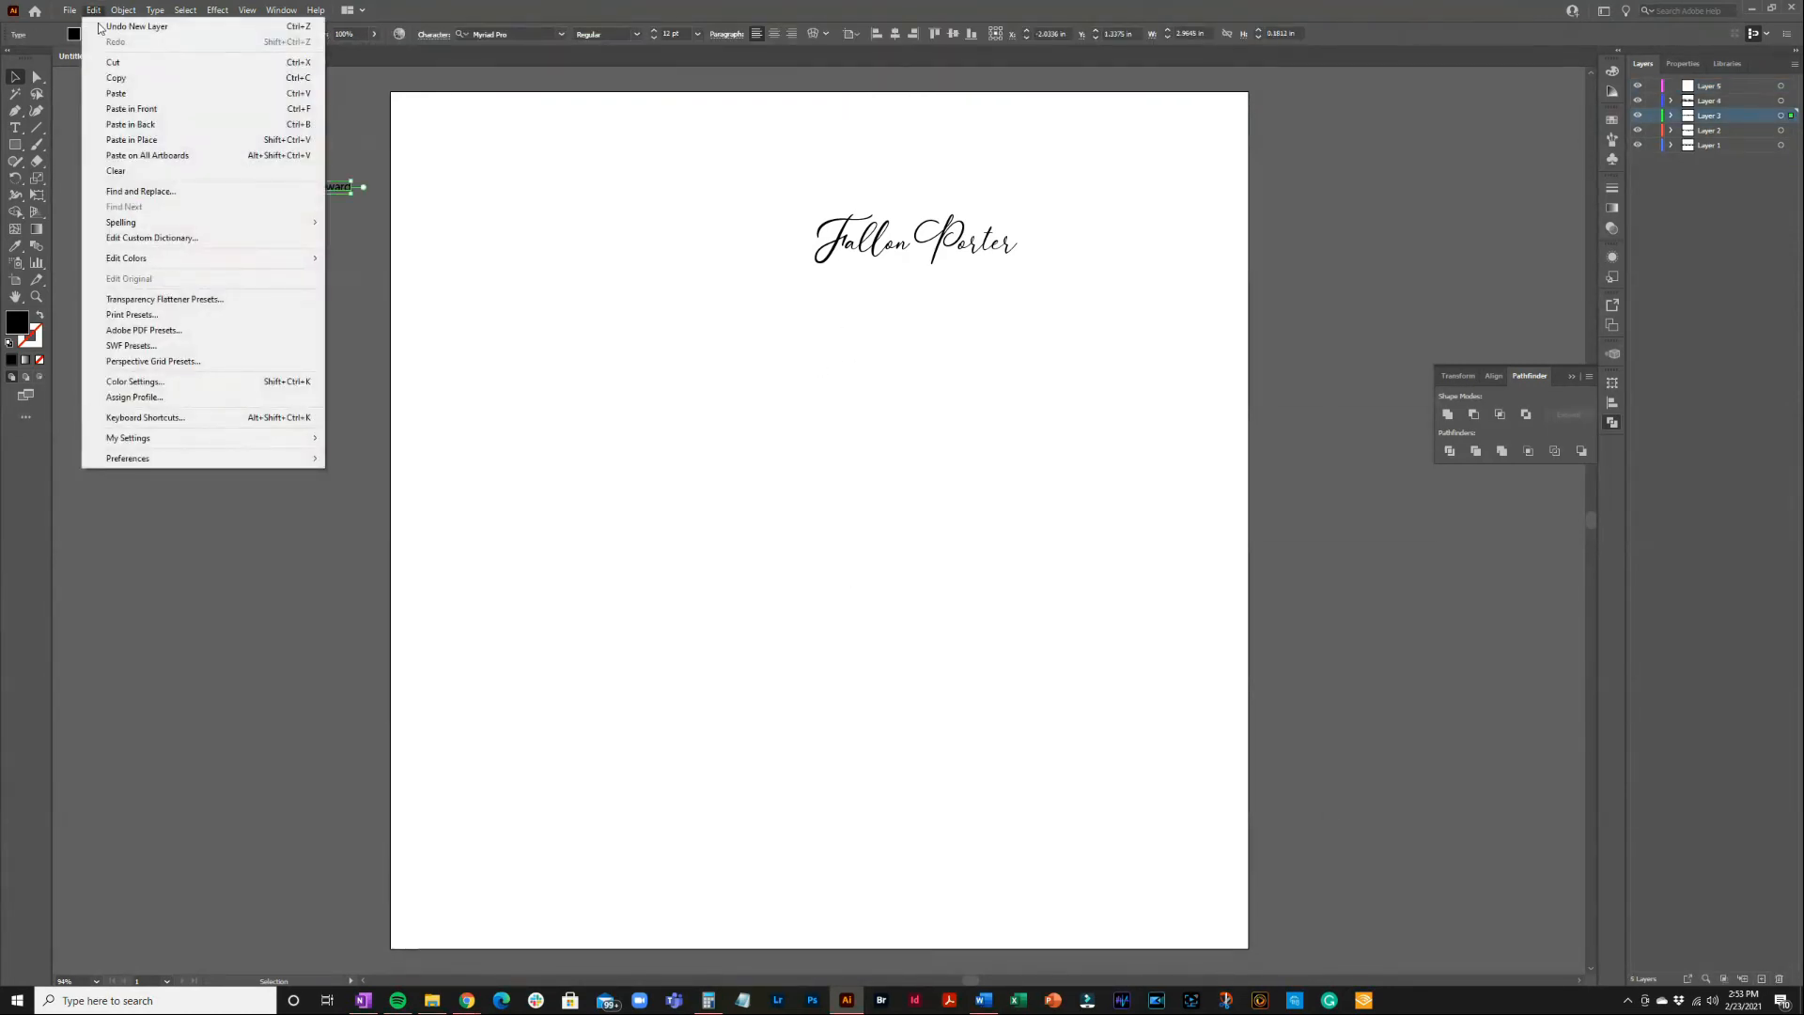
pyautogui.click(115, 79)
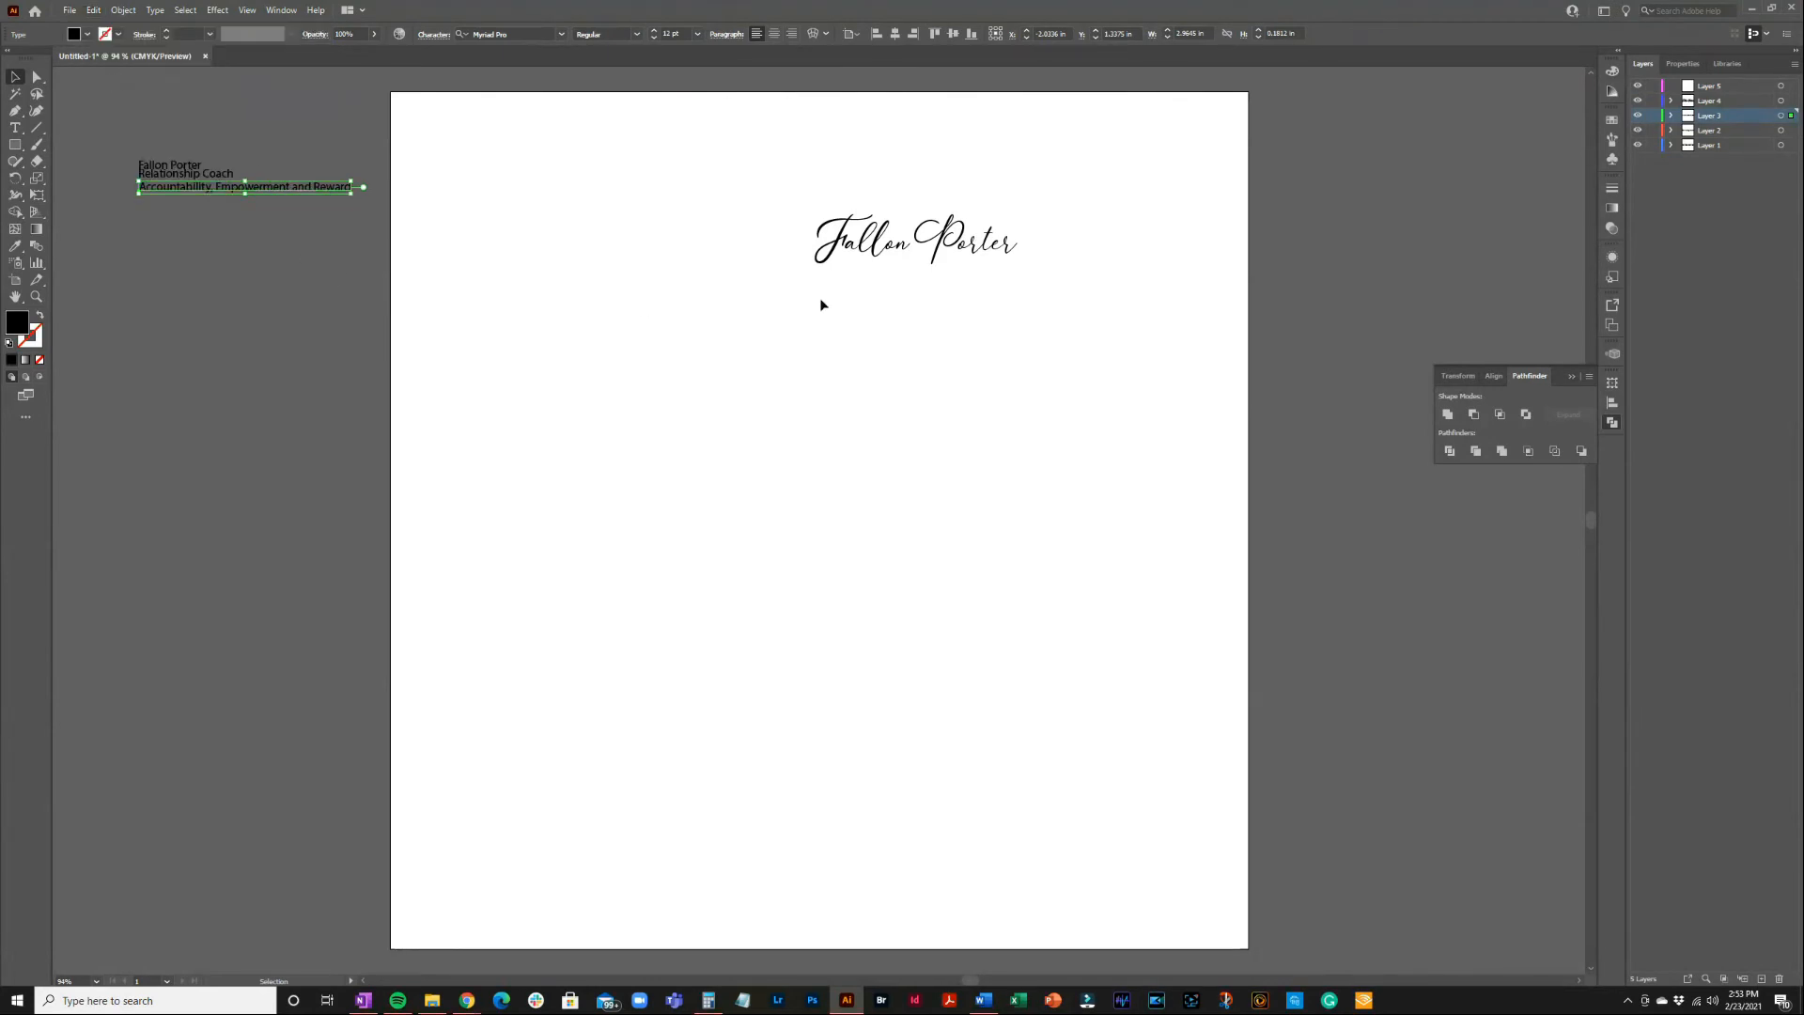
pyautogui.click(1749, 86)
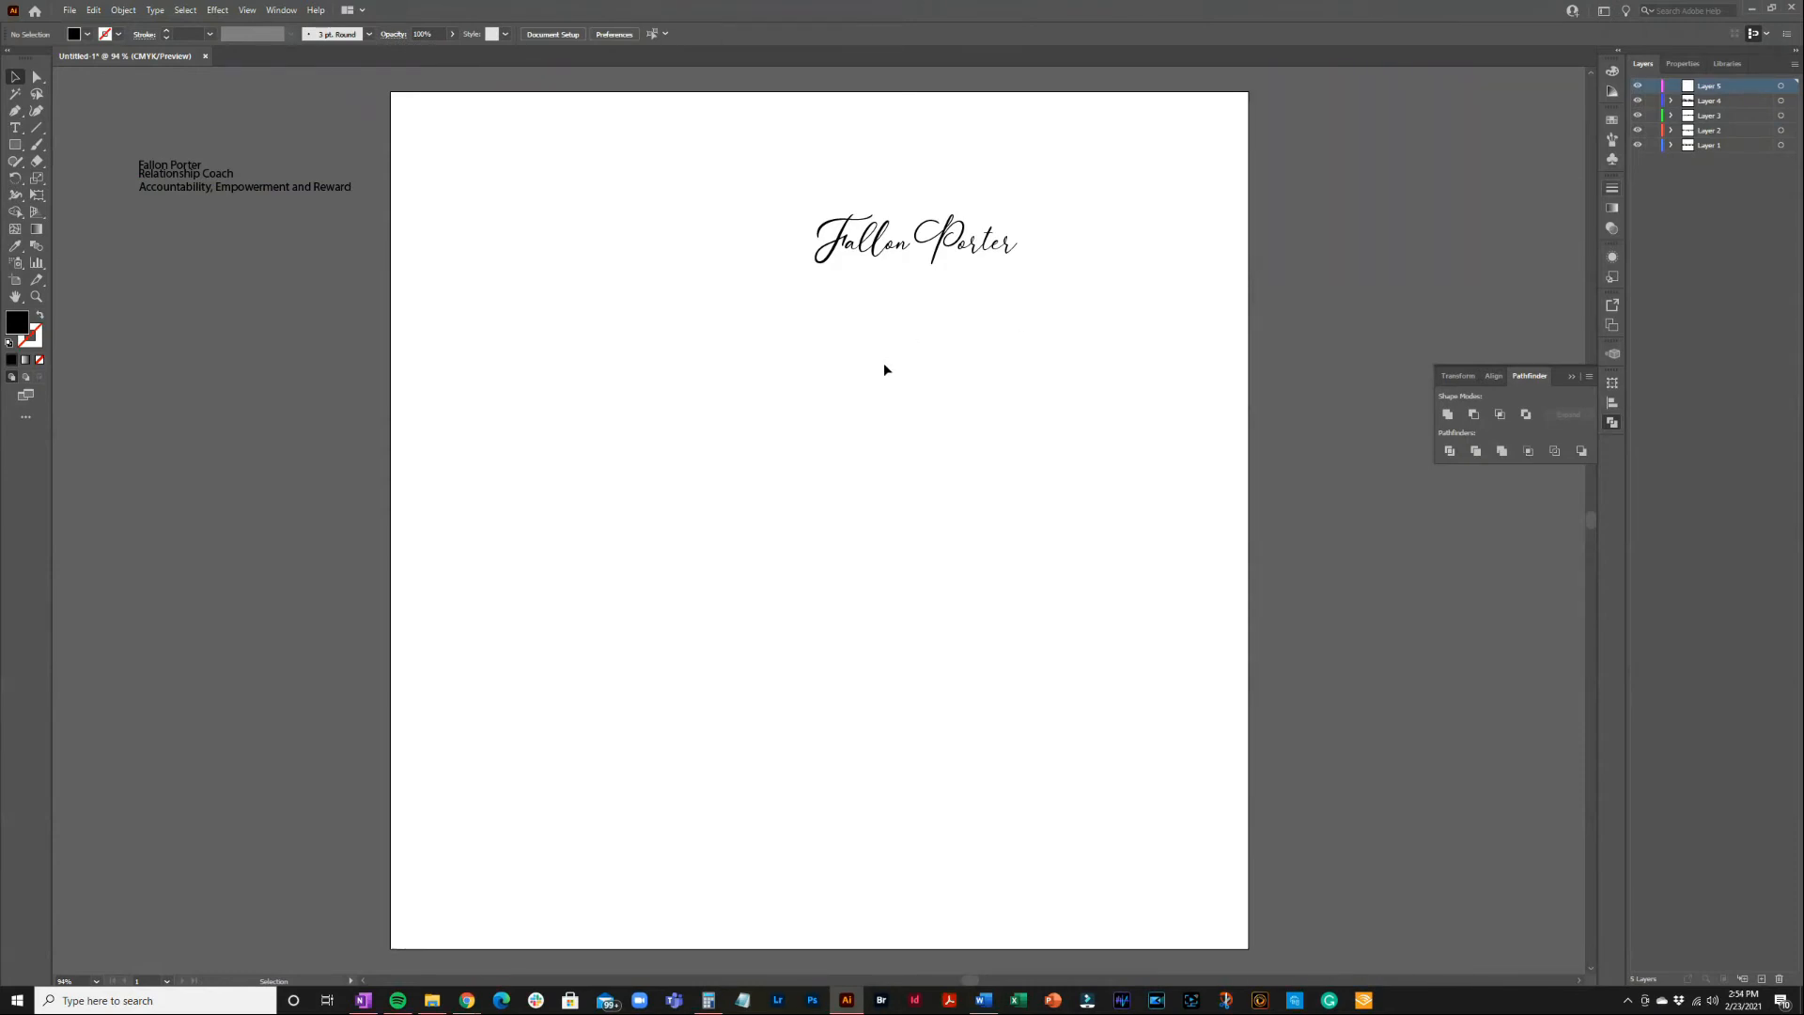
pyautogui.click(93, 9)
pyautogui.click(113, 93)
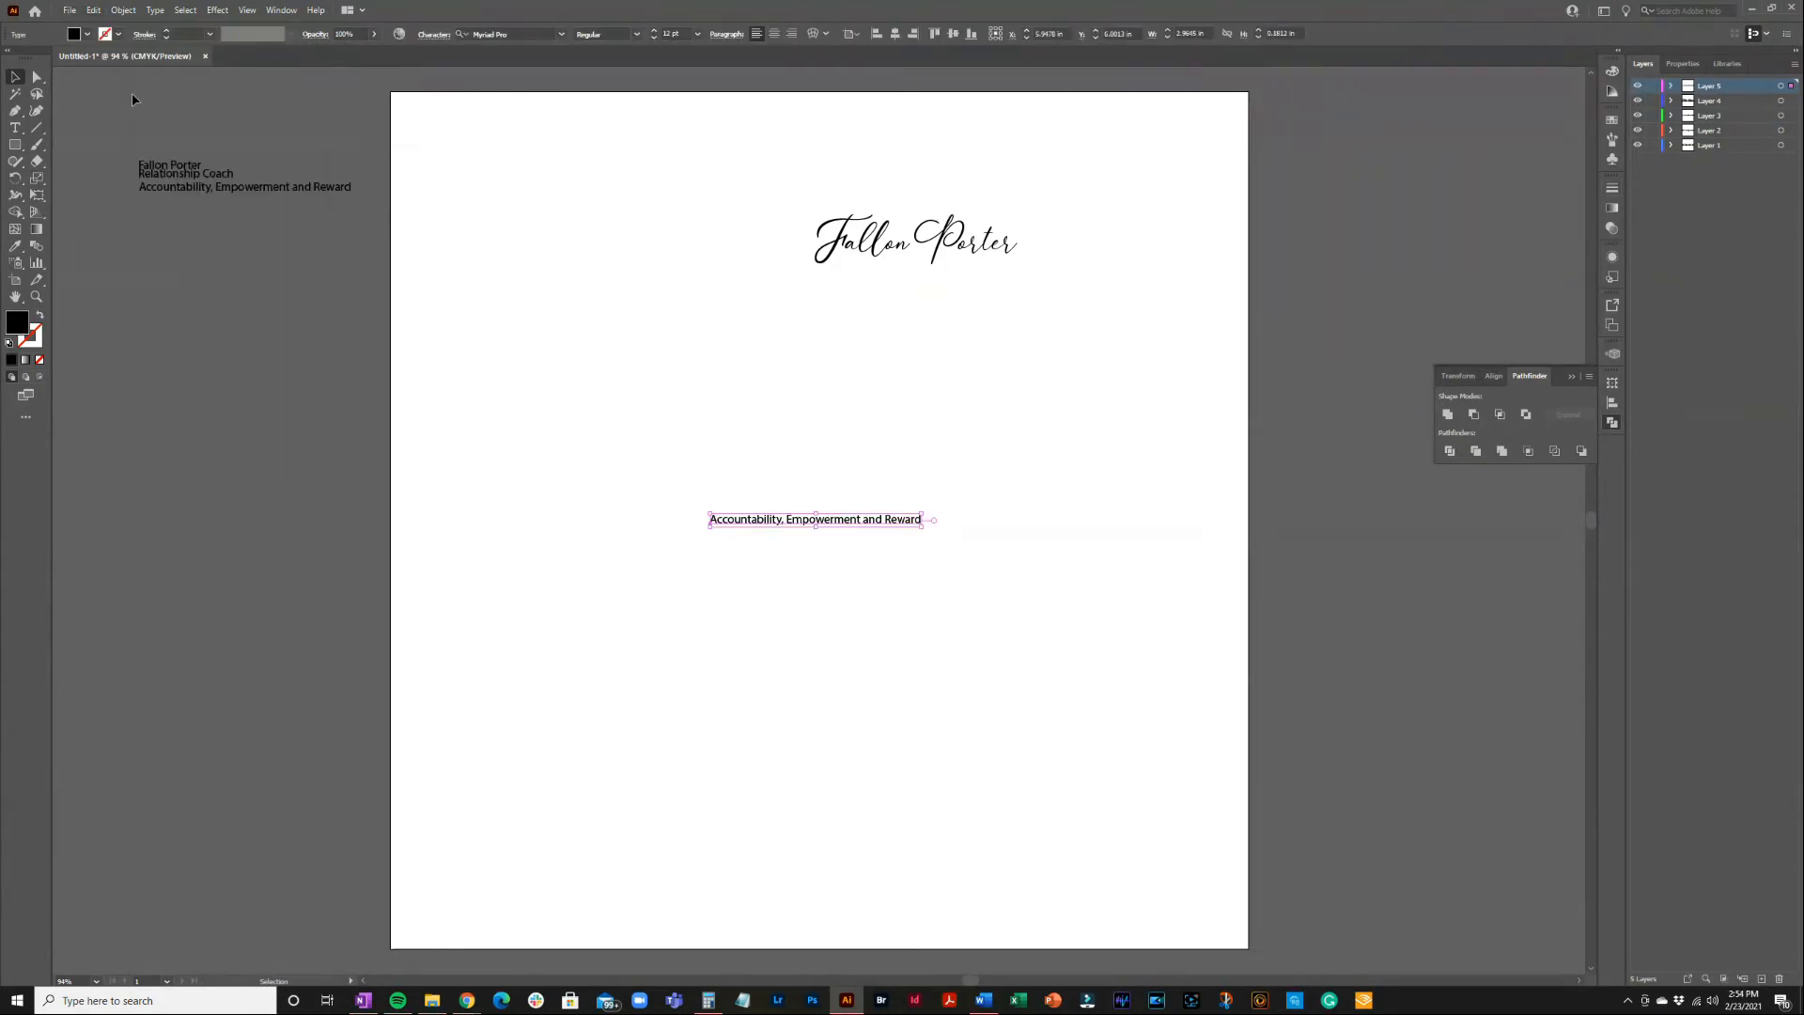
pyautogui.moveTo(857, 528); pyautogui.dragTo(956, 291)
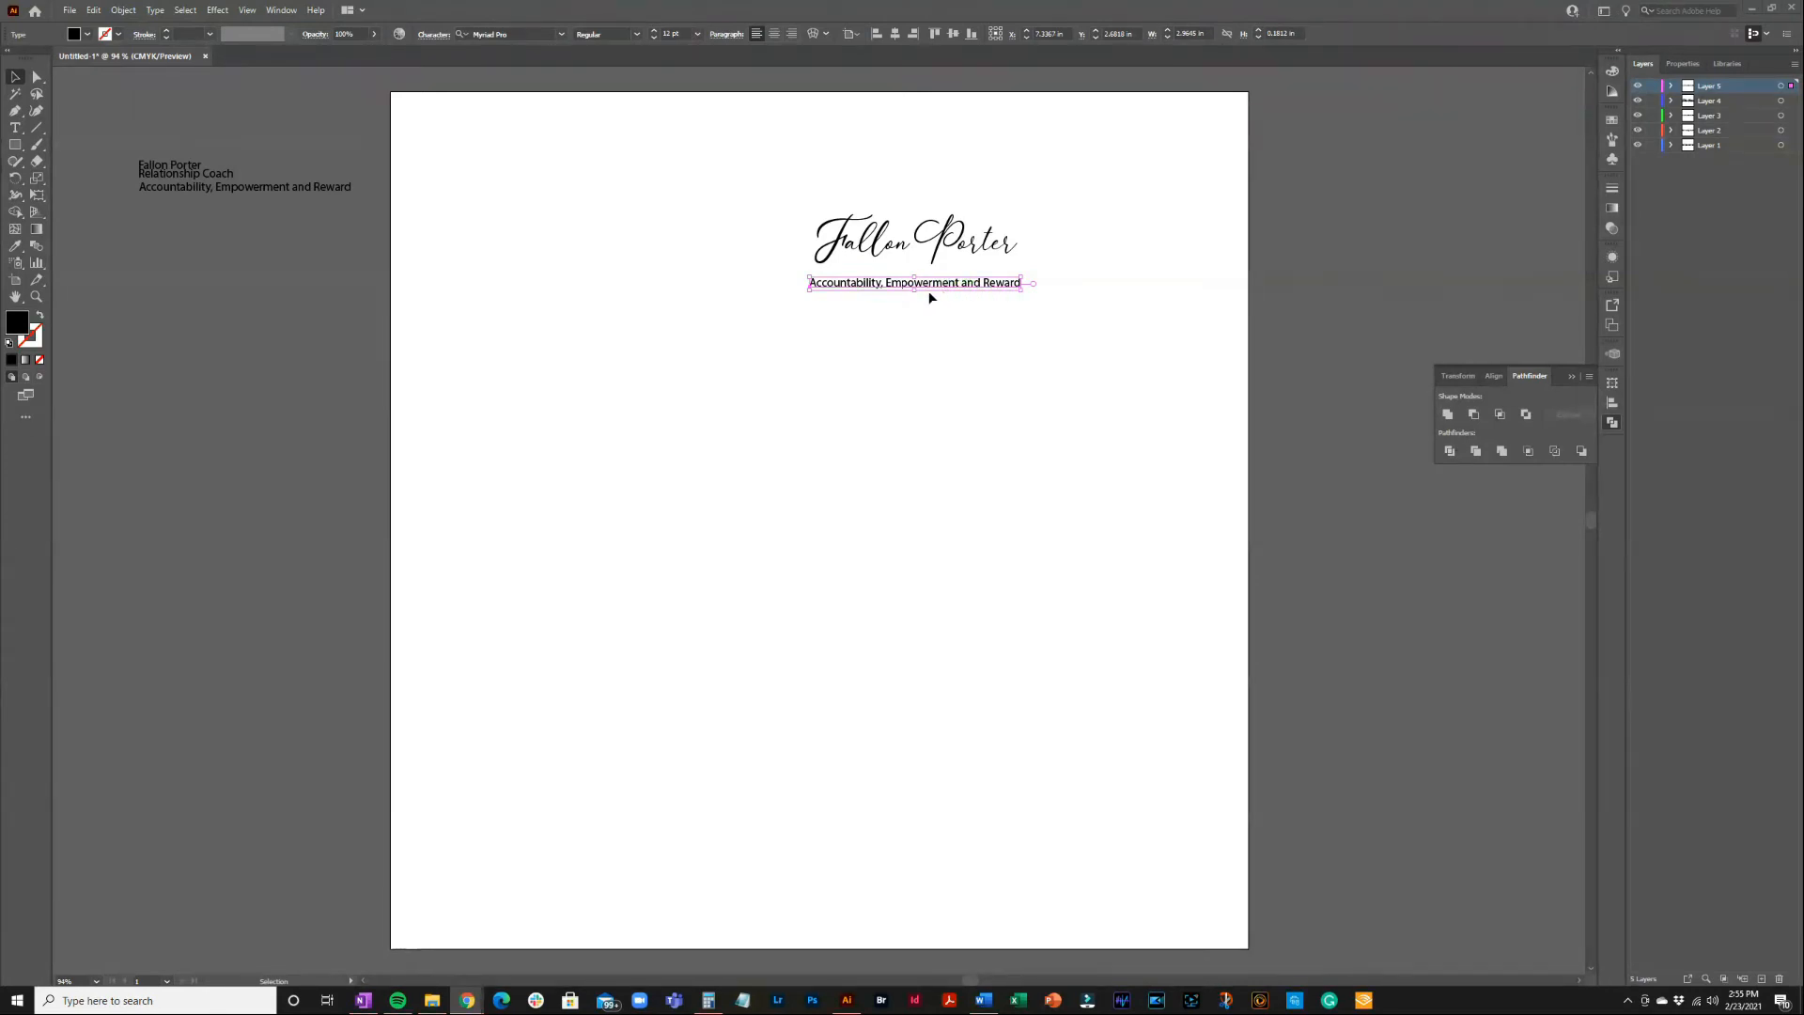
pyautogui.click(848, 315)
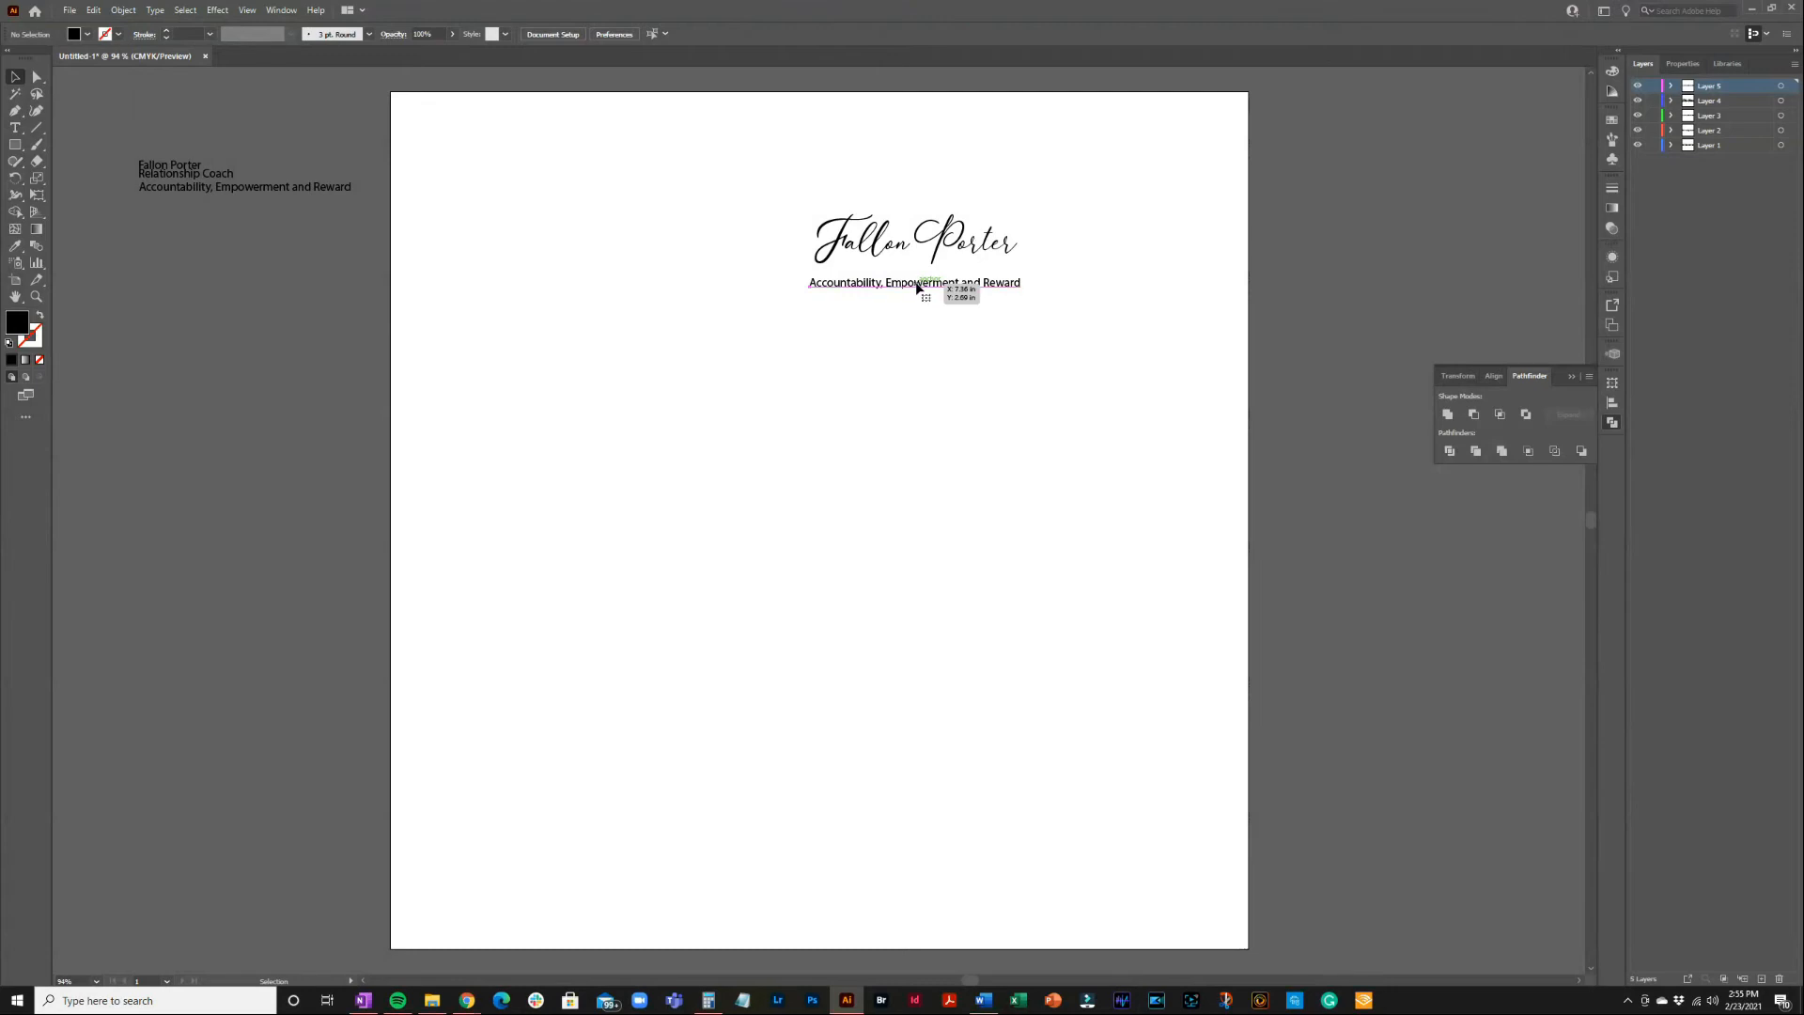
# Filter the font list to sans serif and apply Lato Semibold to the tagline
pyautogui.click(917, 284)
pyautogui.click(561, 34)
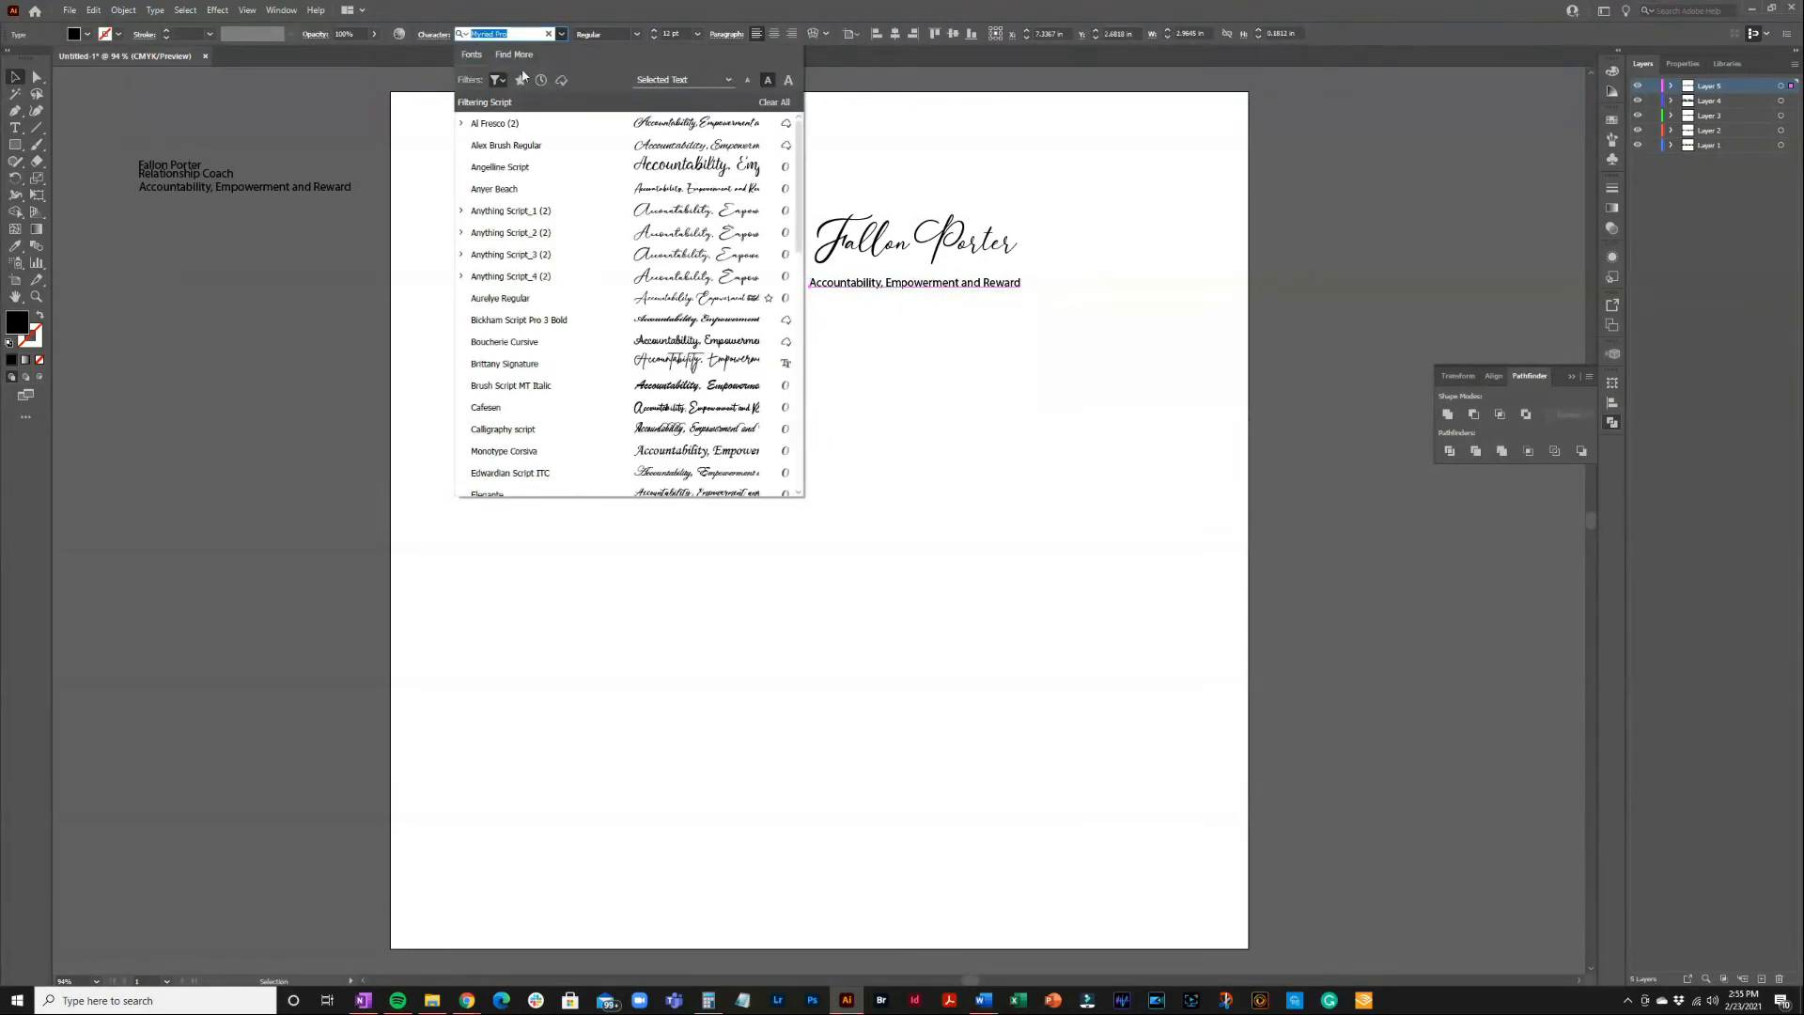
pyautogui.click(498, 81)
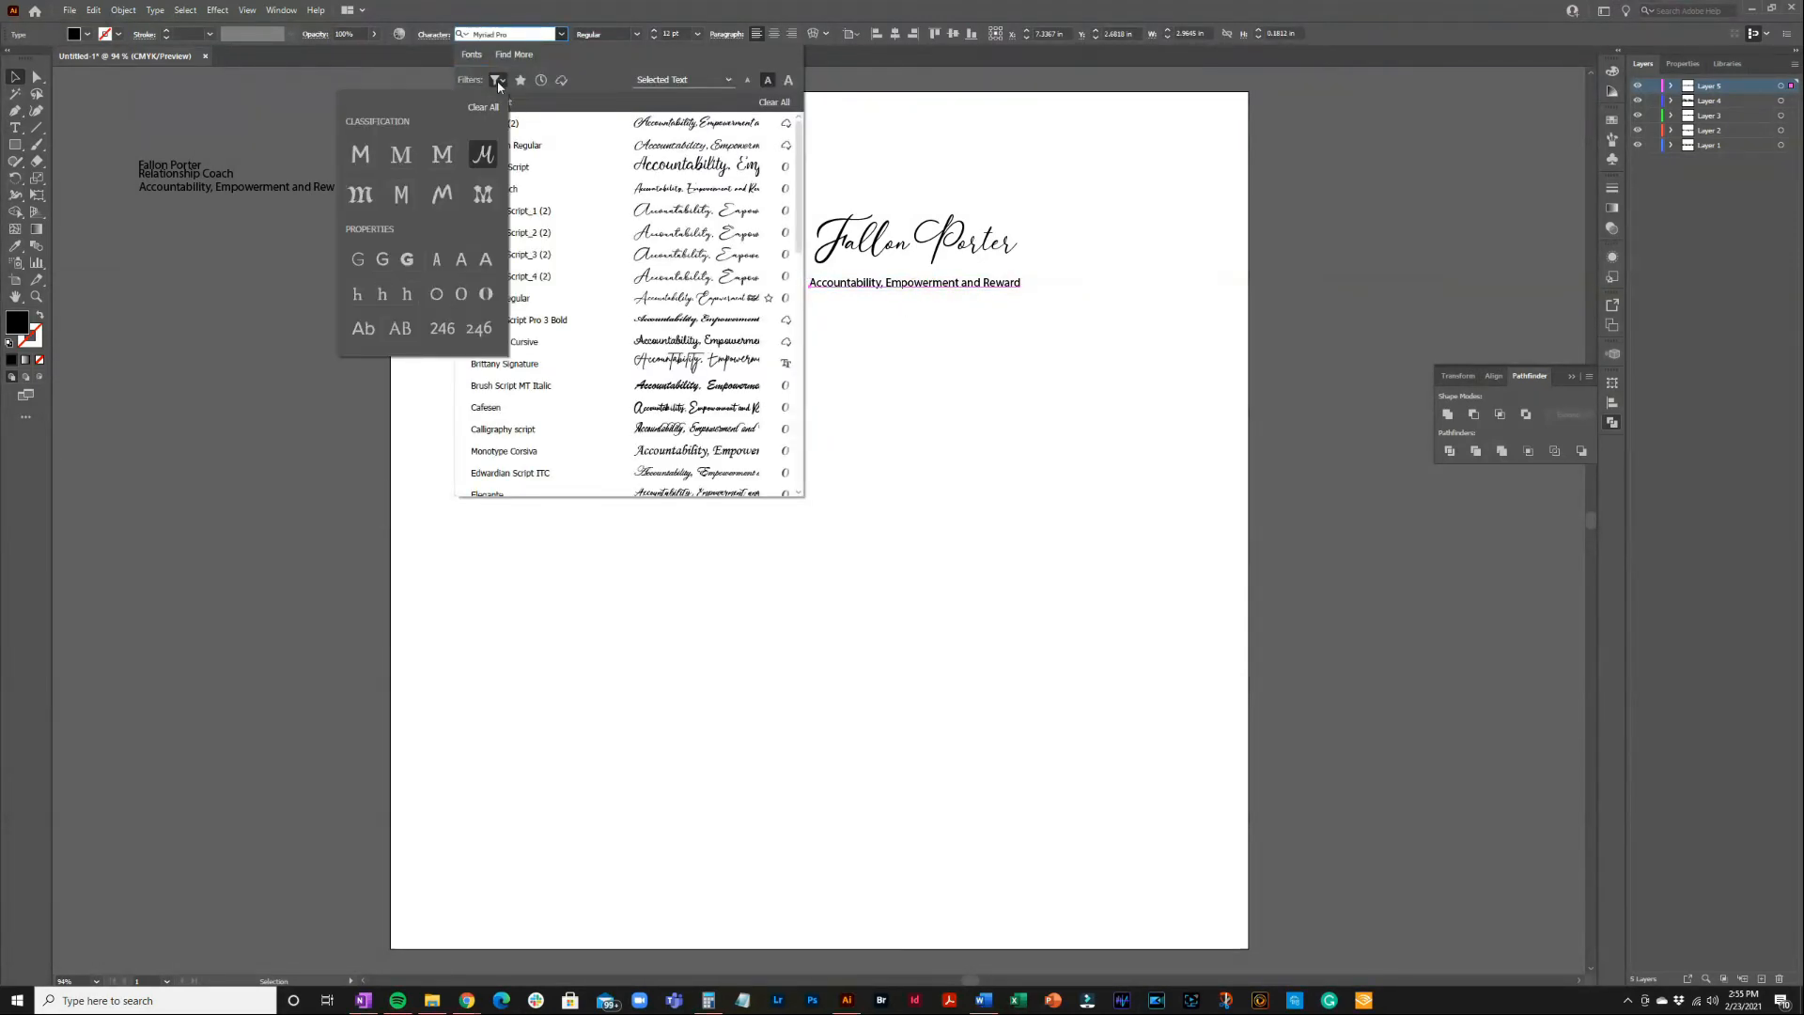
pyautogui.click(486, 158)
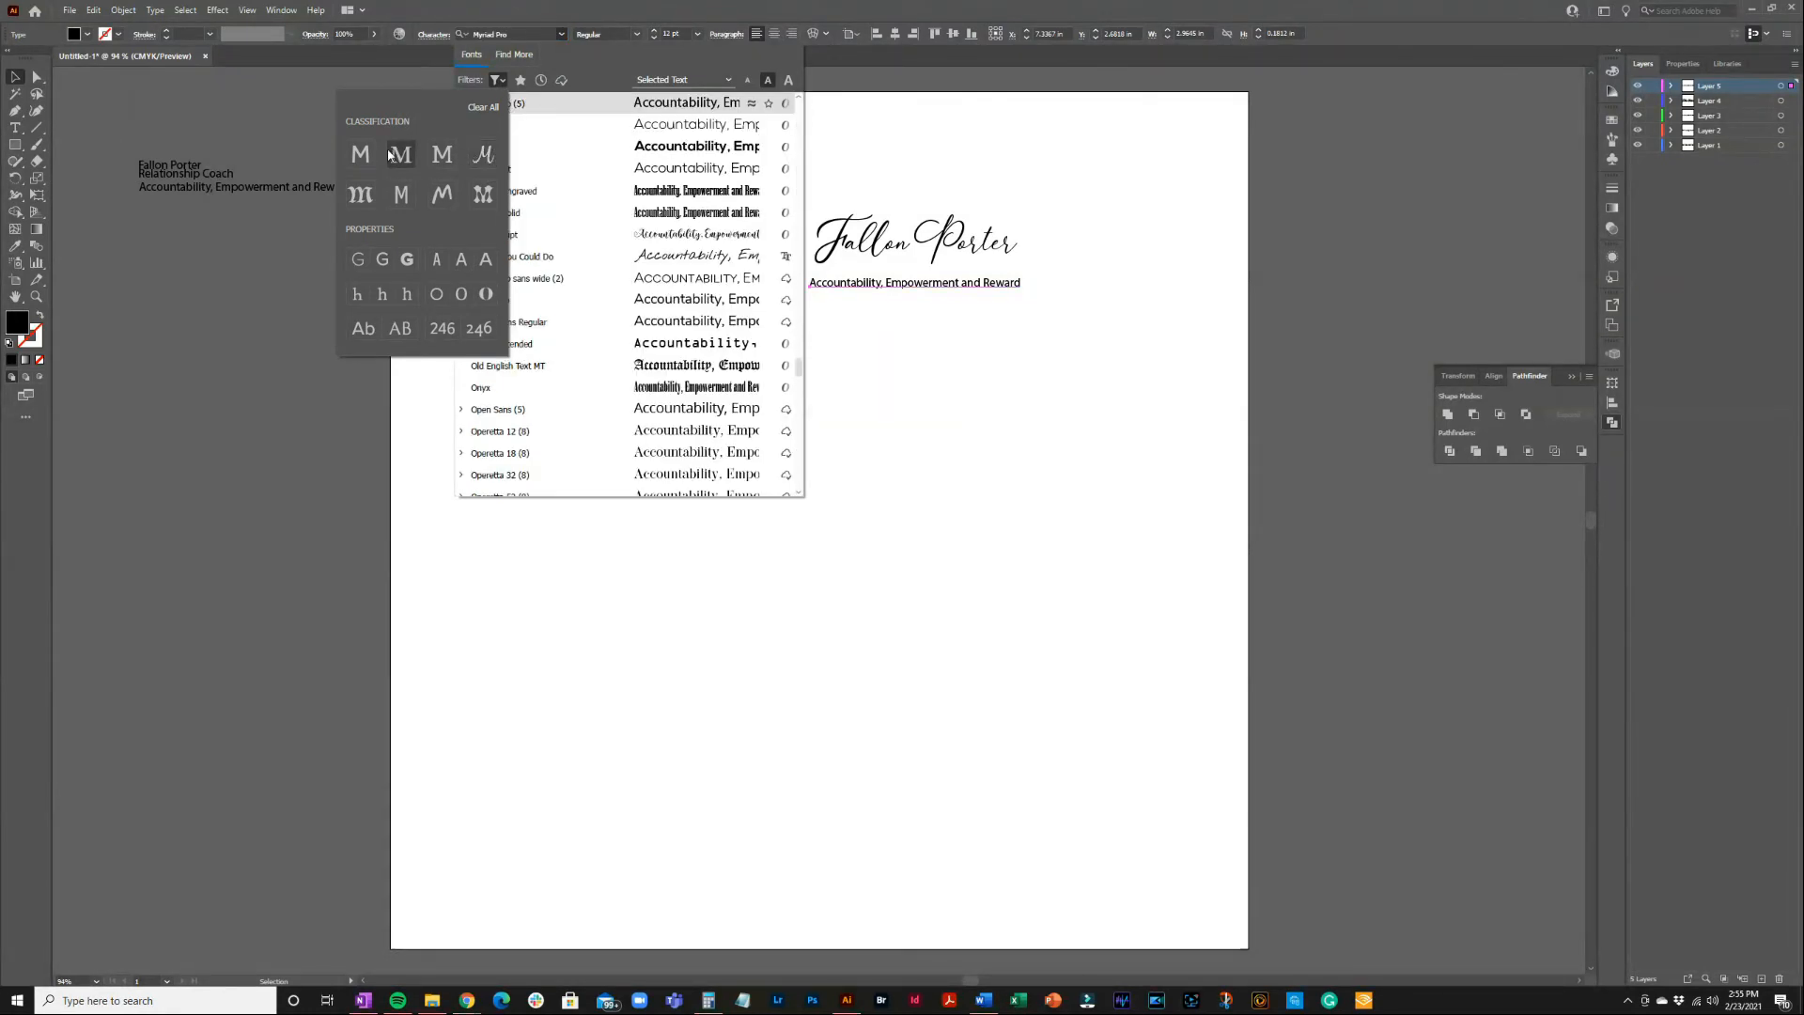
pyautogui.click(358, 156)
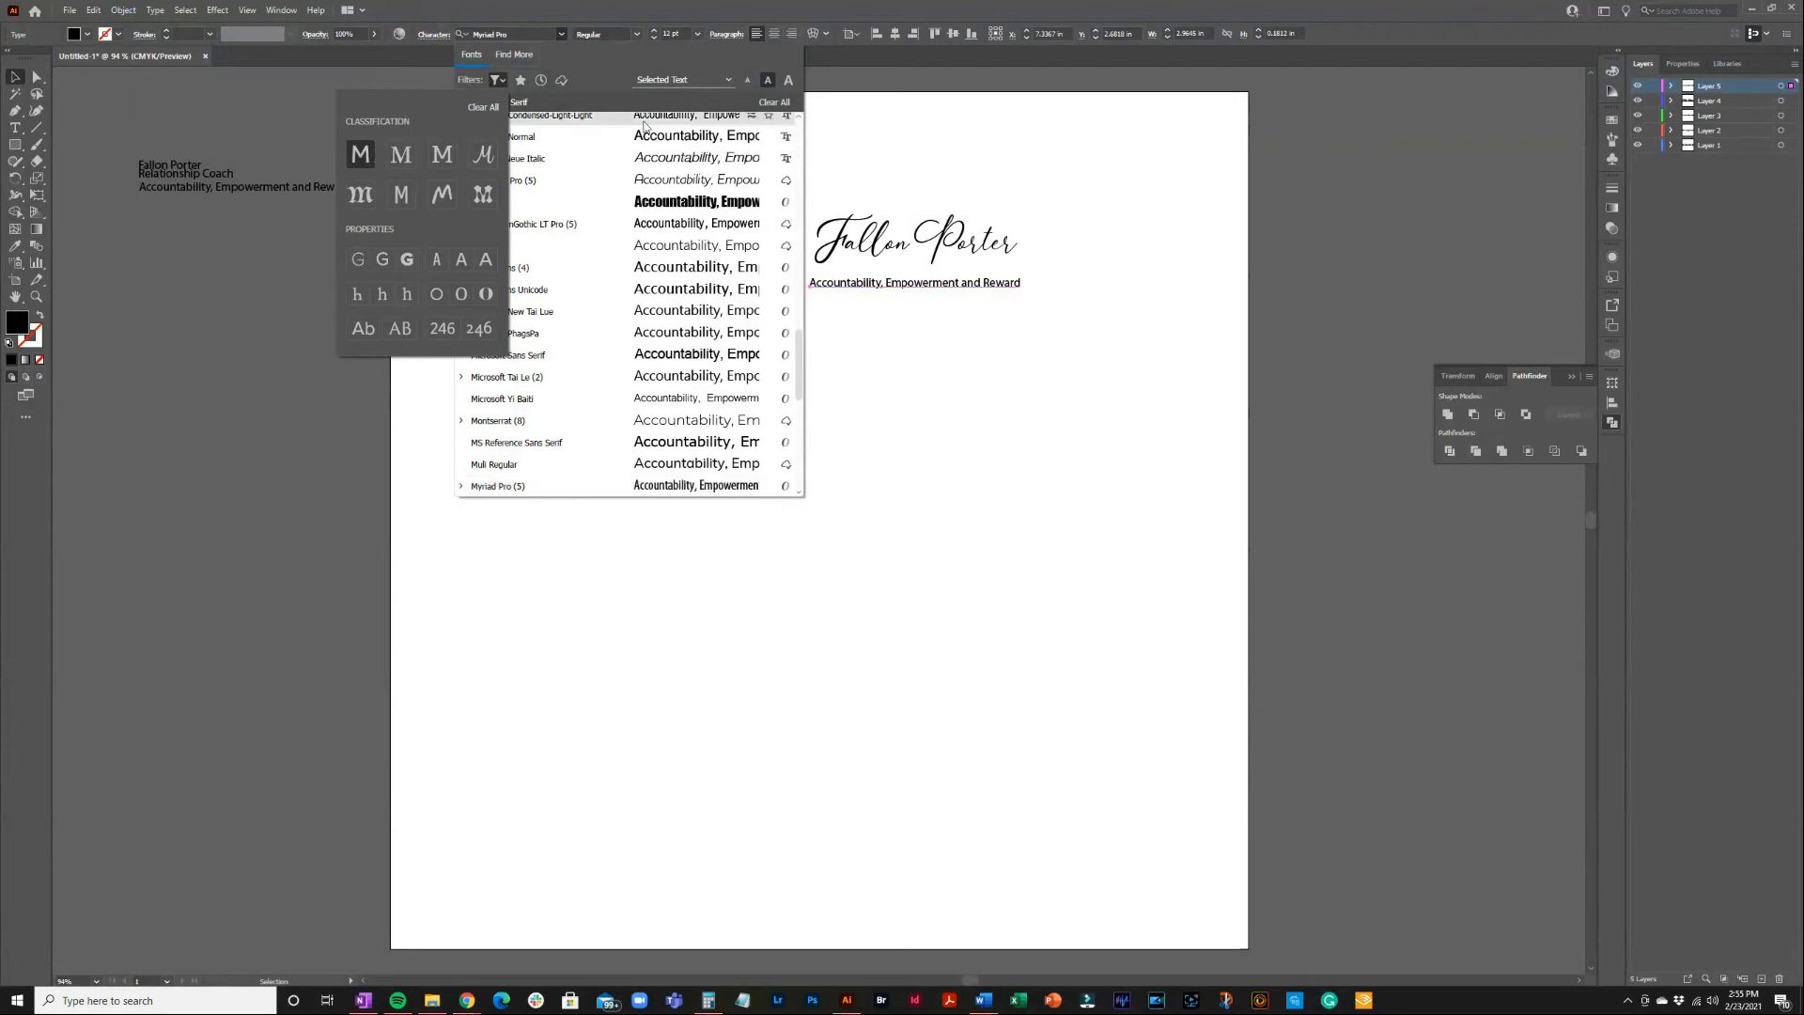
pyautogui.click(598, 102)
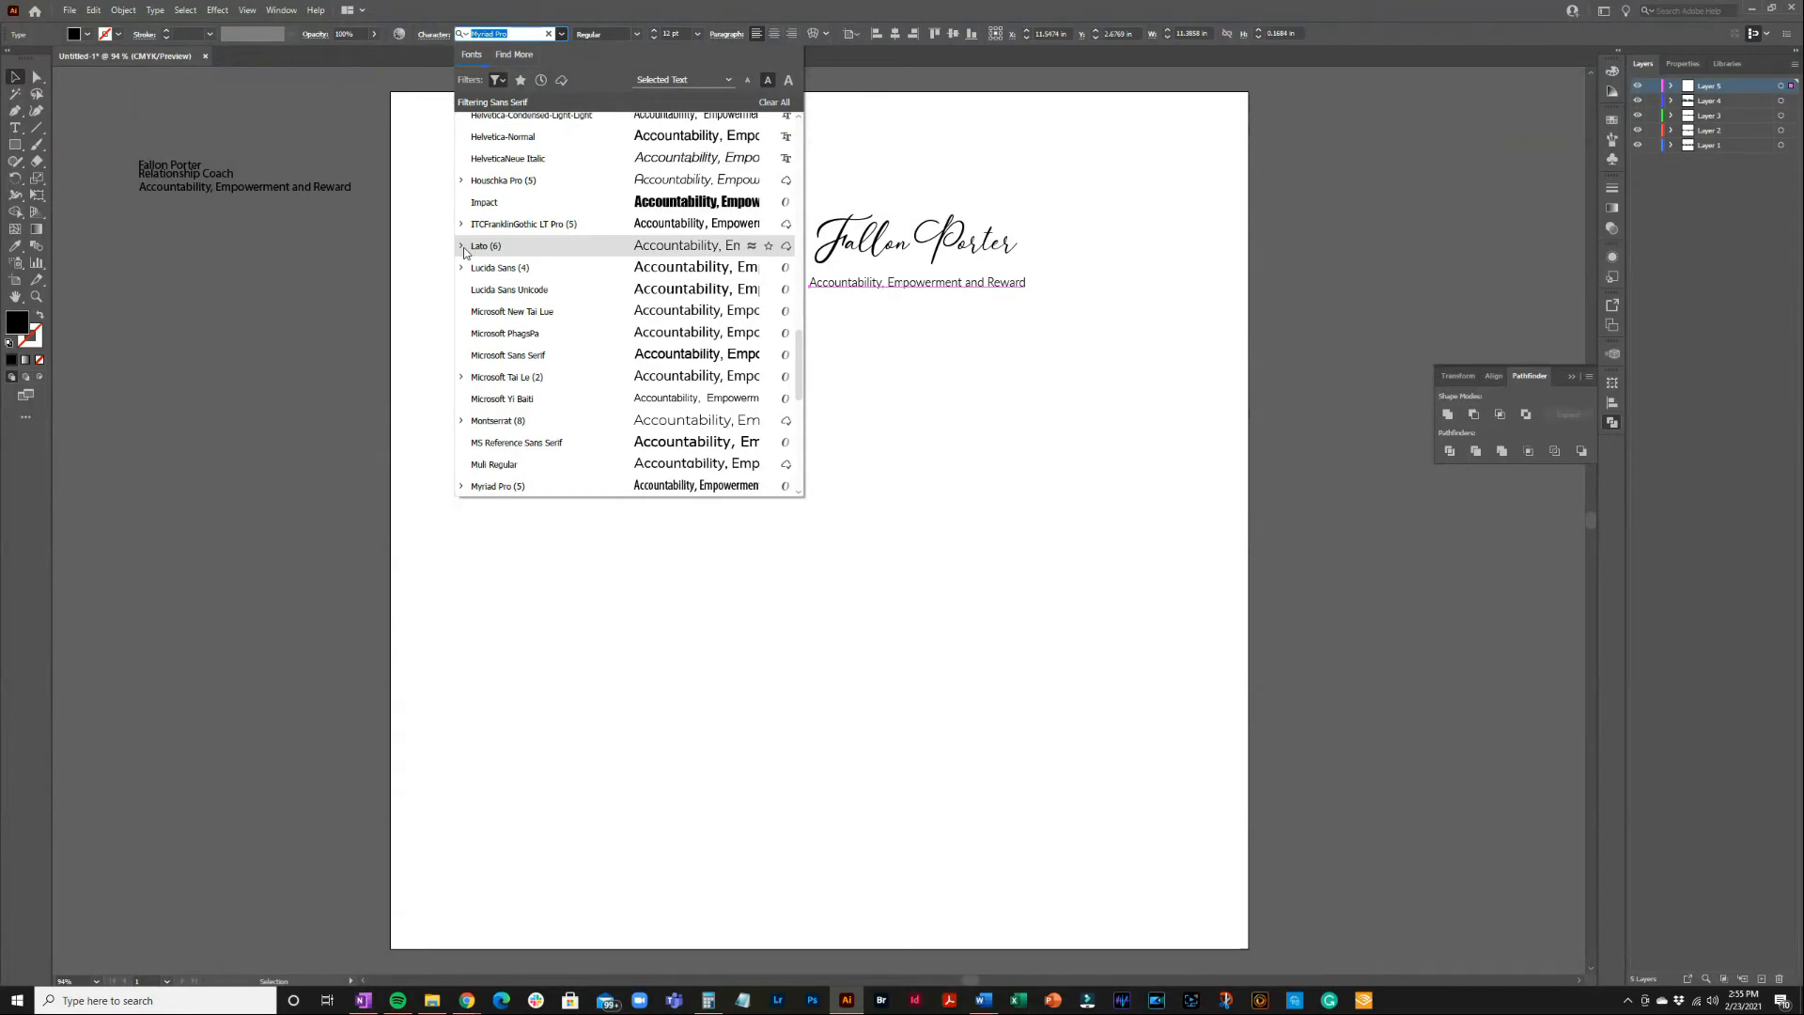
pyautogui.click(462, 248)
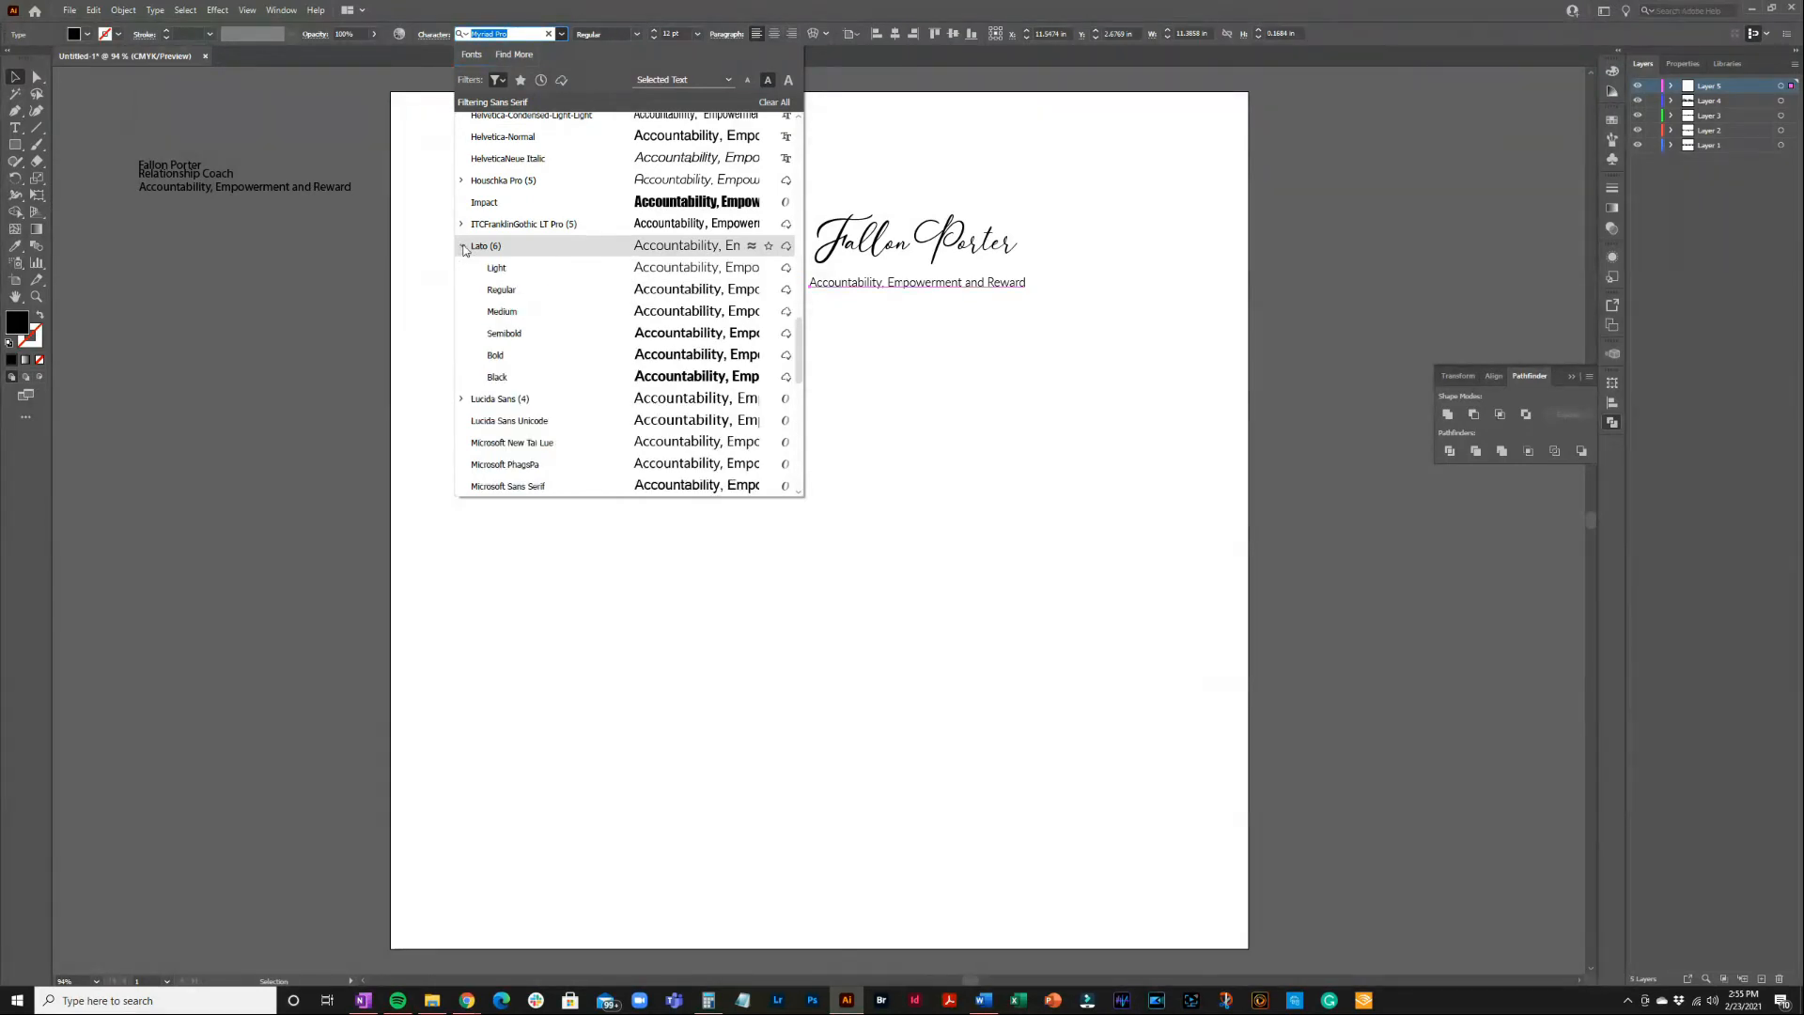
pyautogui.click(511, 336)
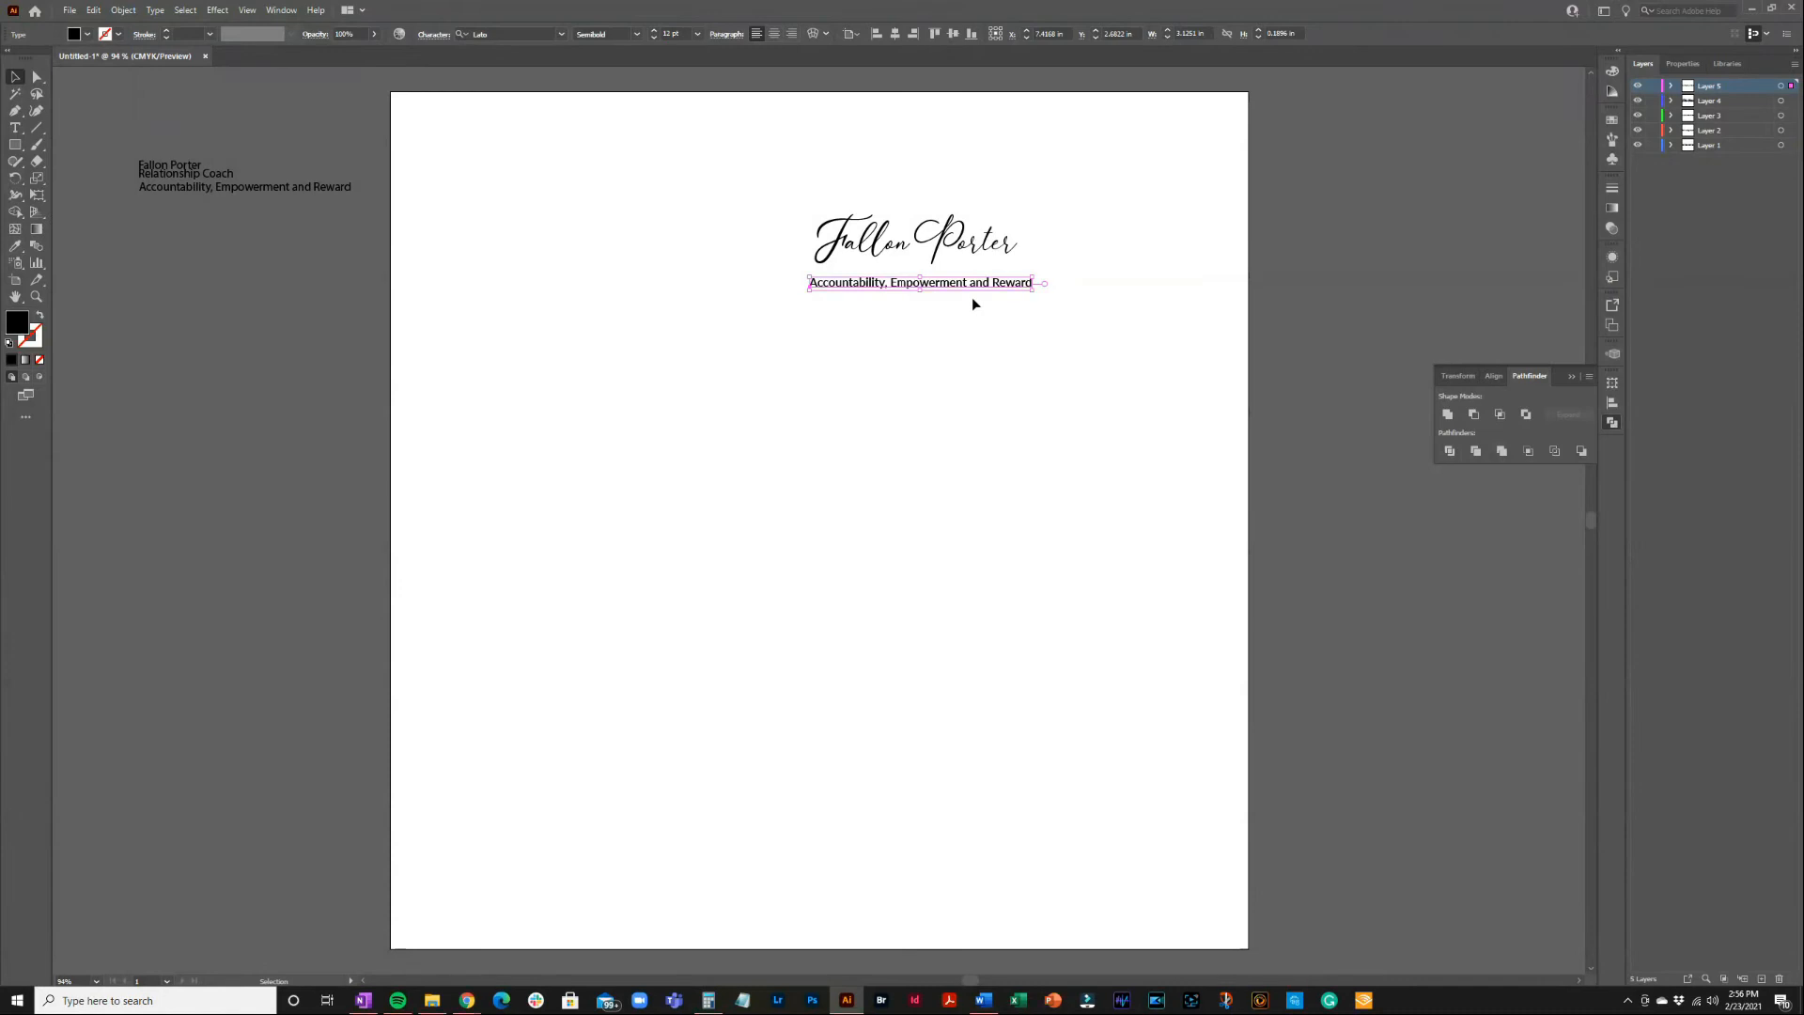
# Turn on All Caps for the tagline in the Character settings
pyautogui.click(433, 35)
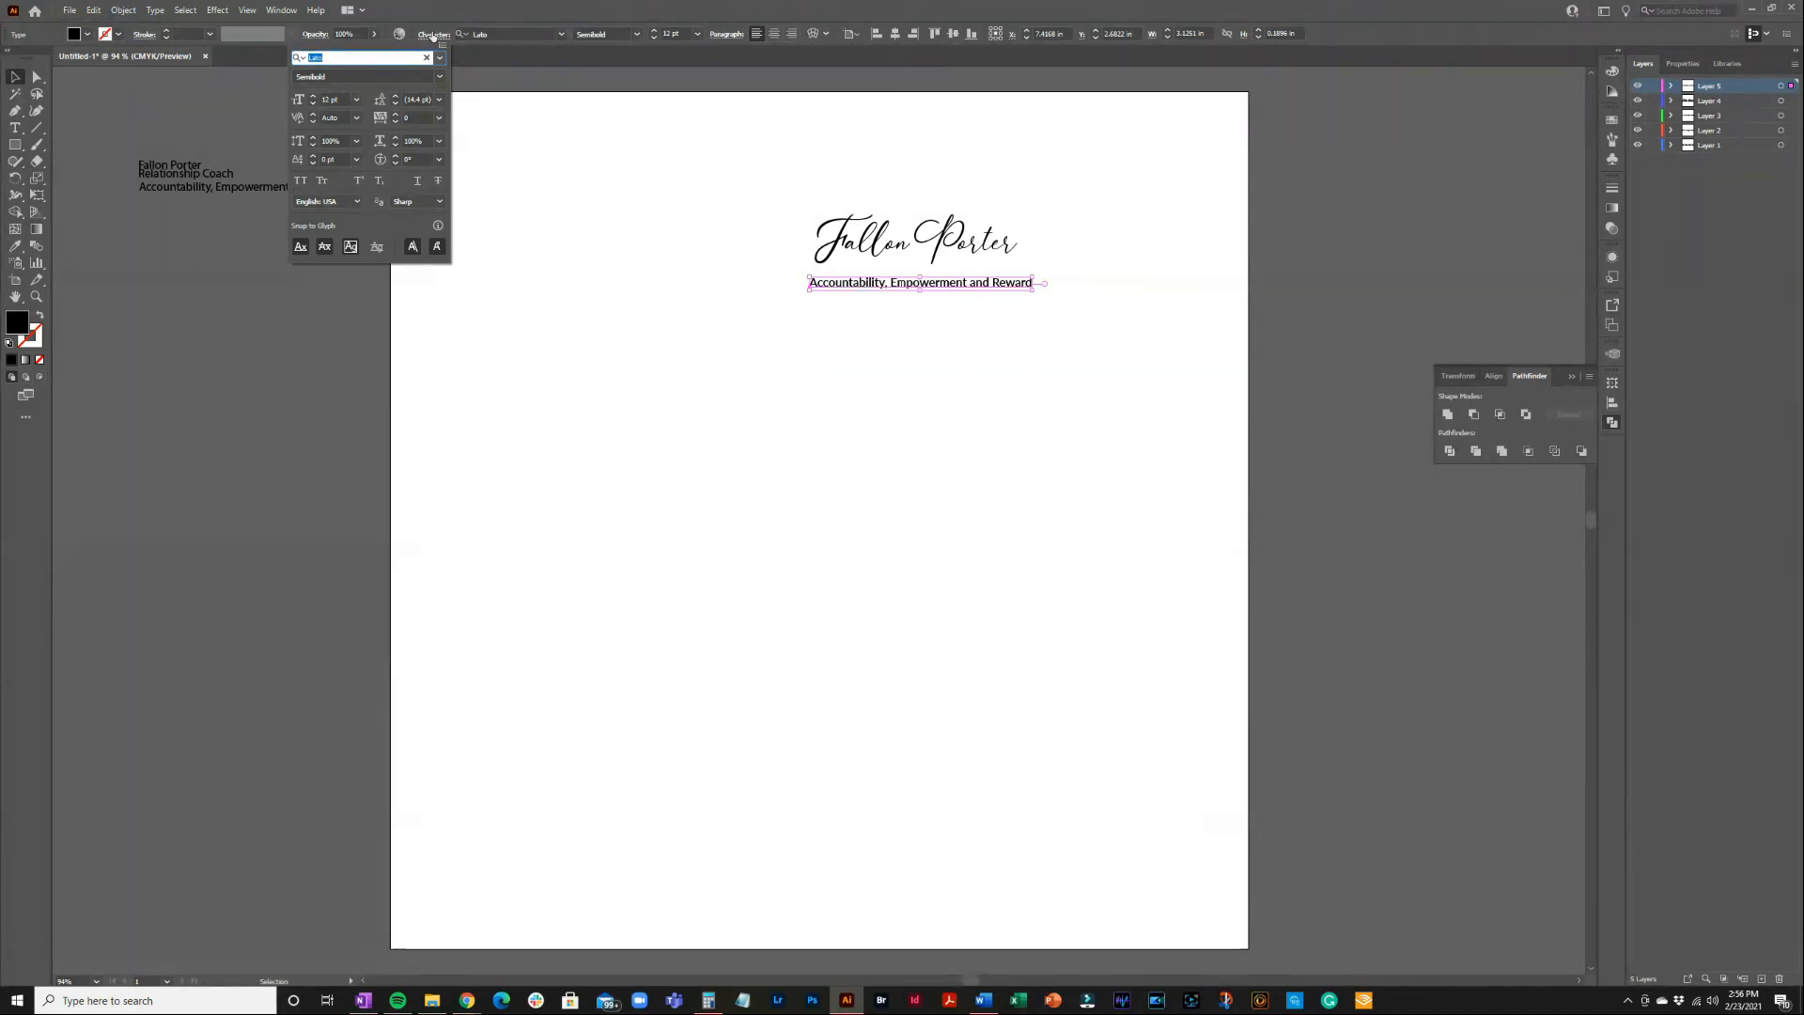
pyautogui.click(301, 183)
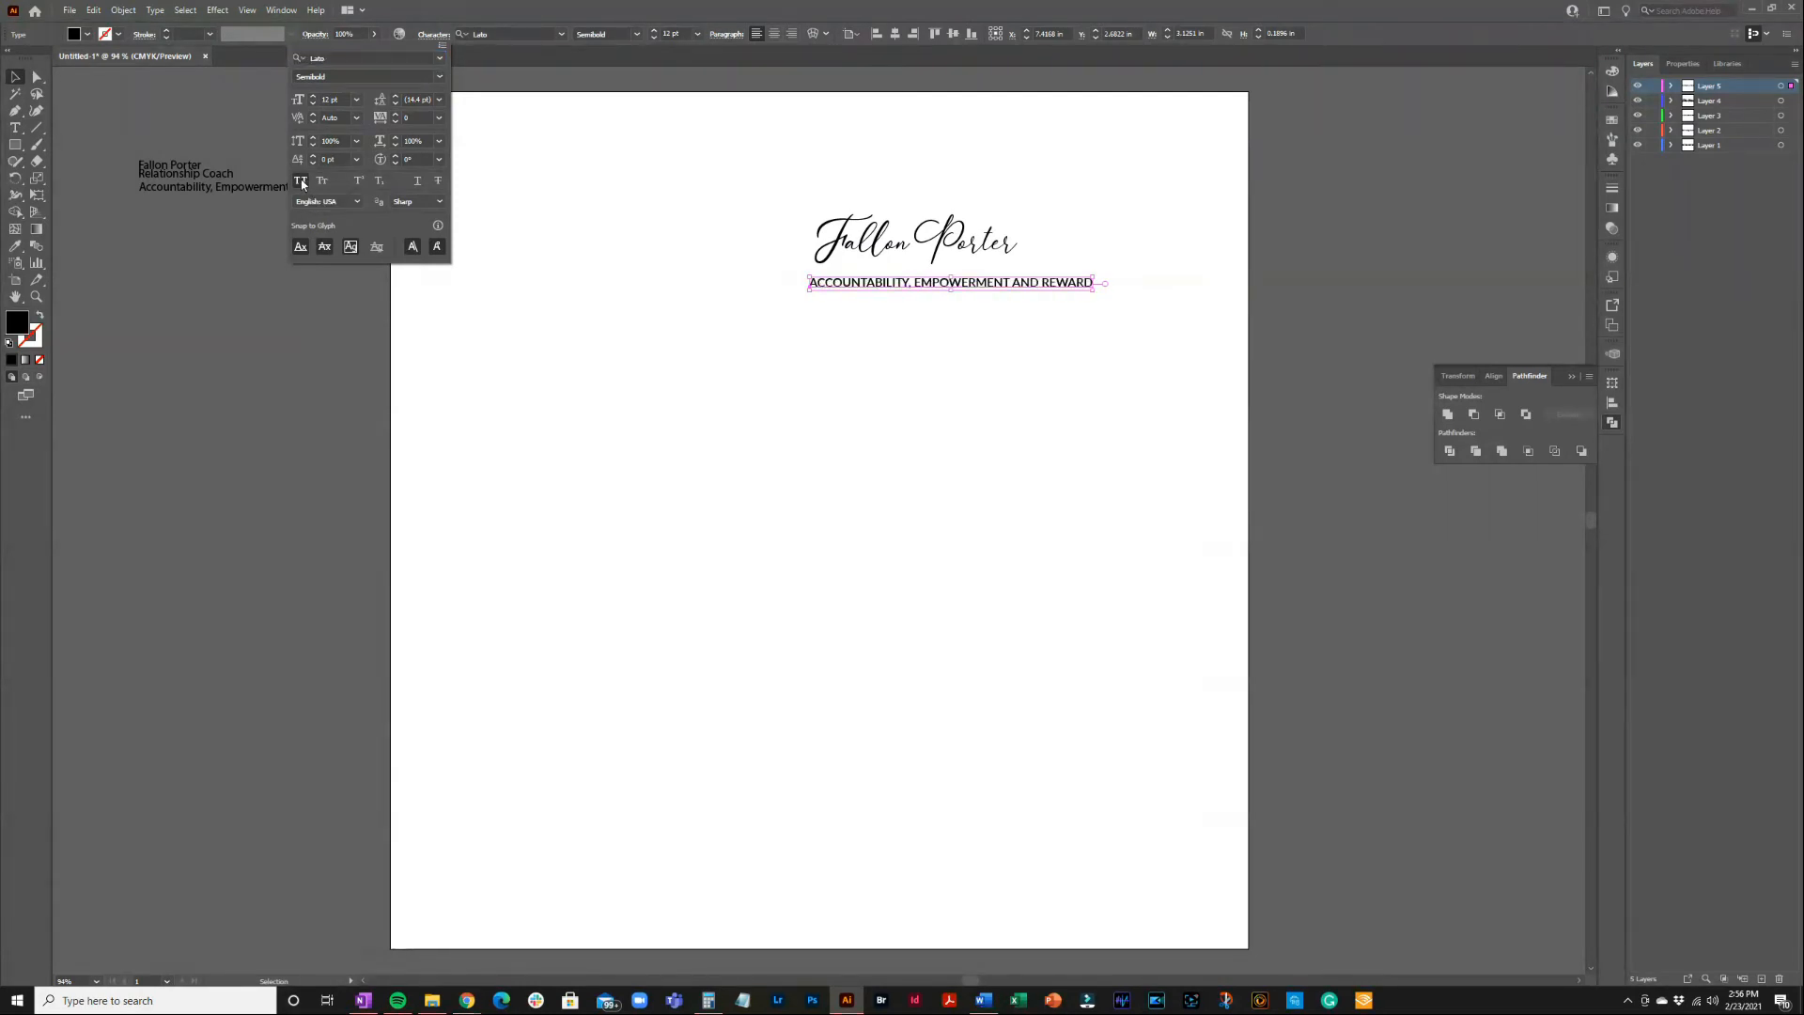
pyautogui.click(856, 310)
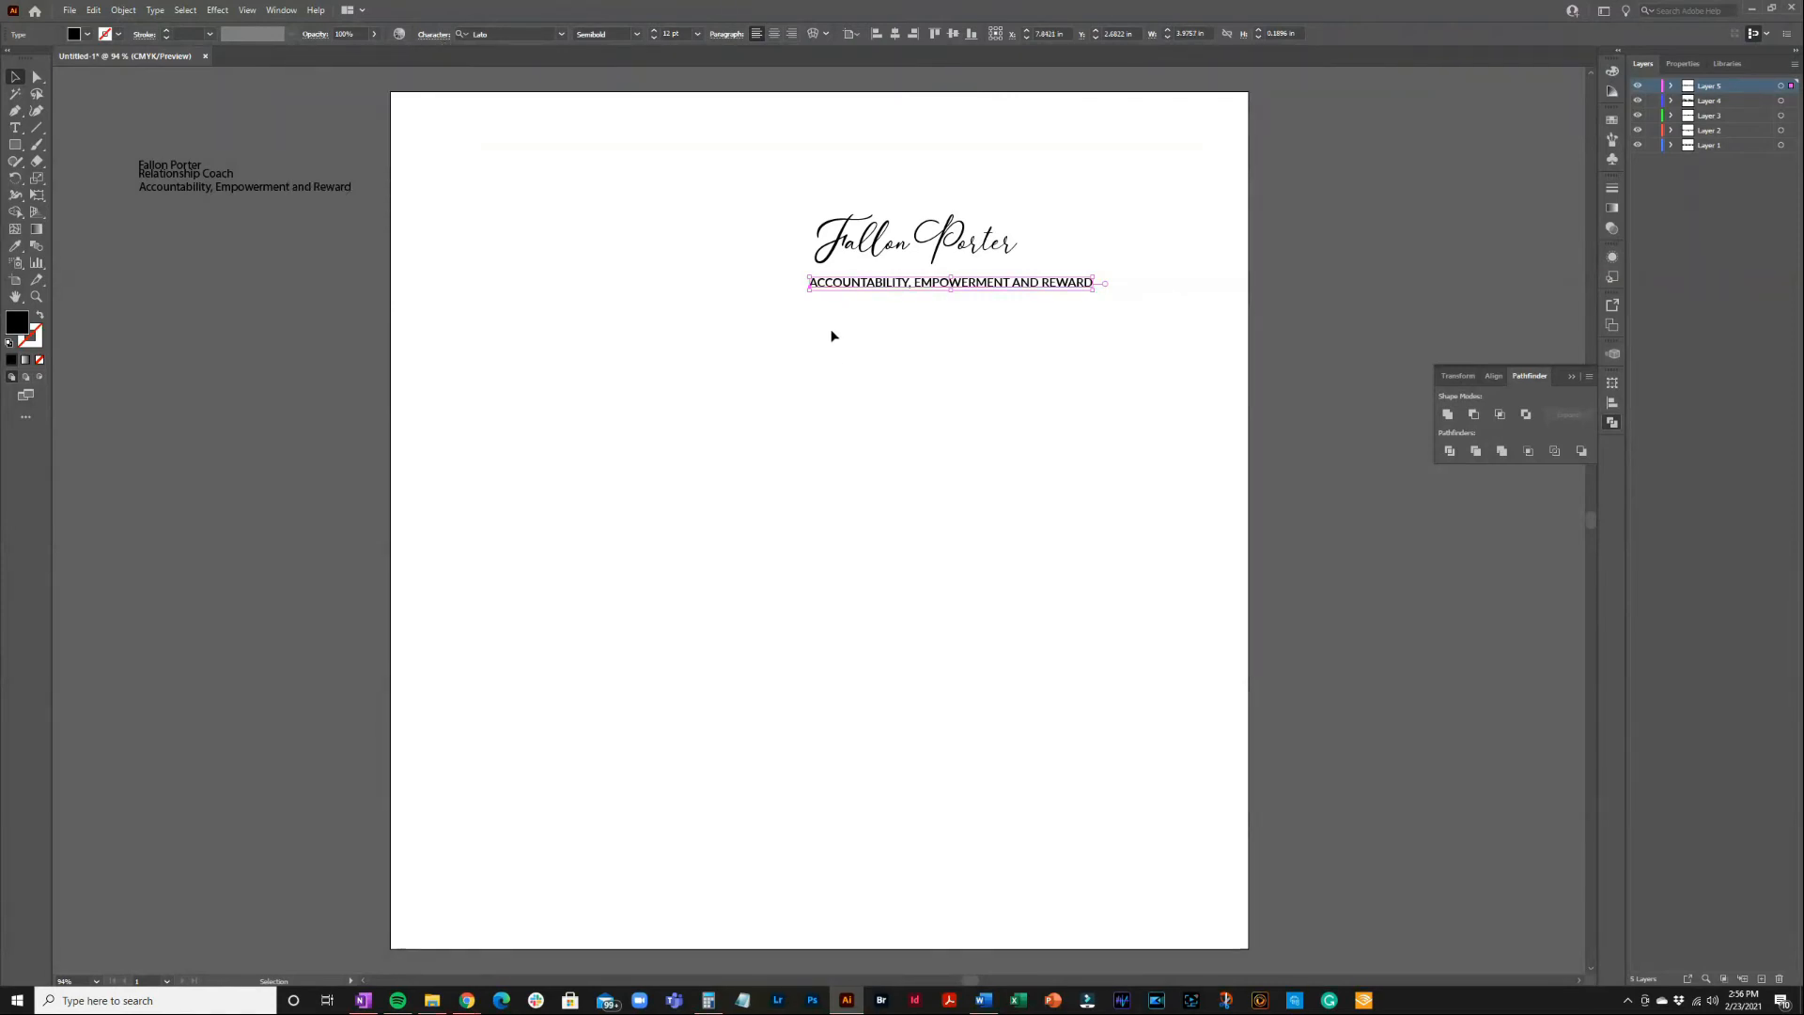
pyautogui.click(830, 335)
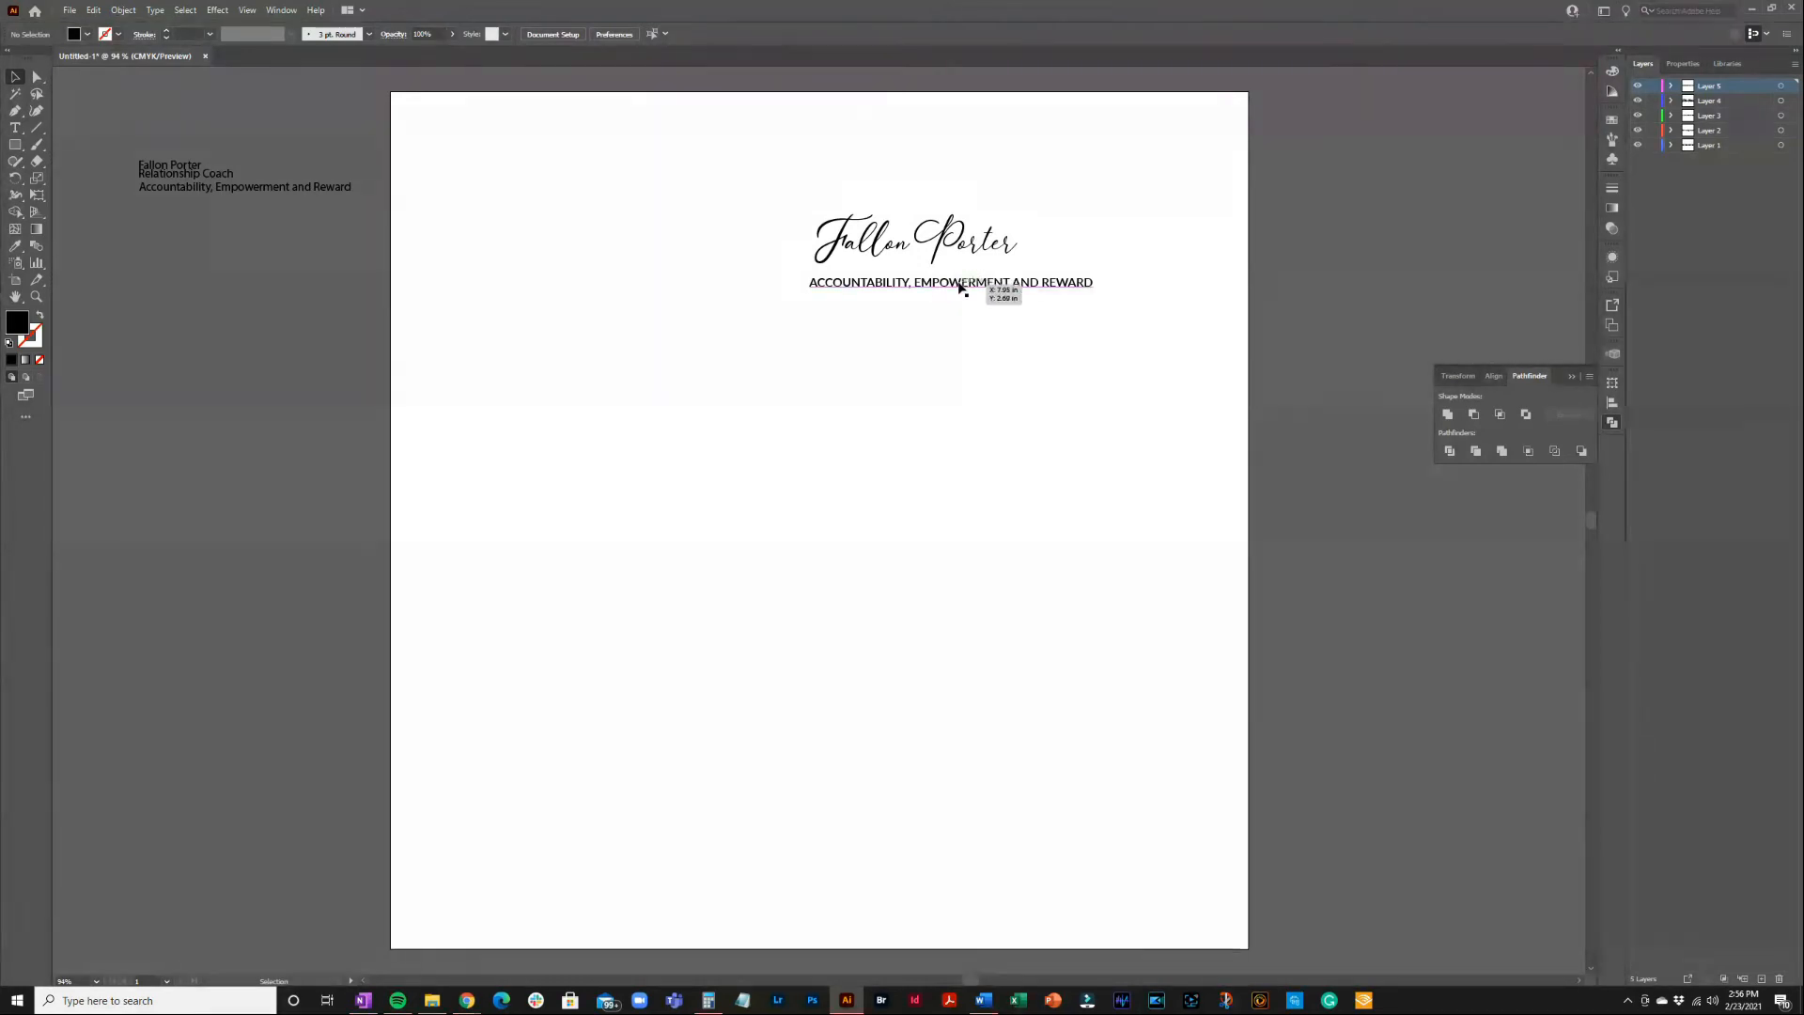
# Replace the comma and 'AND' with bullets so it reads ACCOUNTABILITY • EMPOWERMENT • REWARD
pyautogui.doubleClick(917, 285)
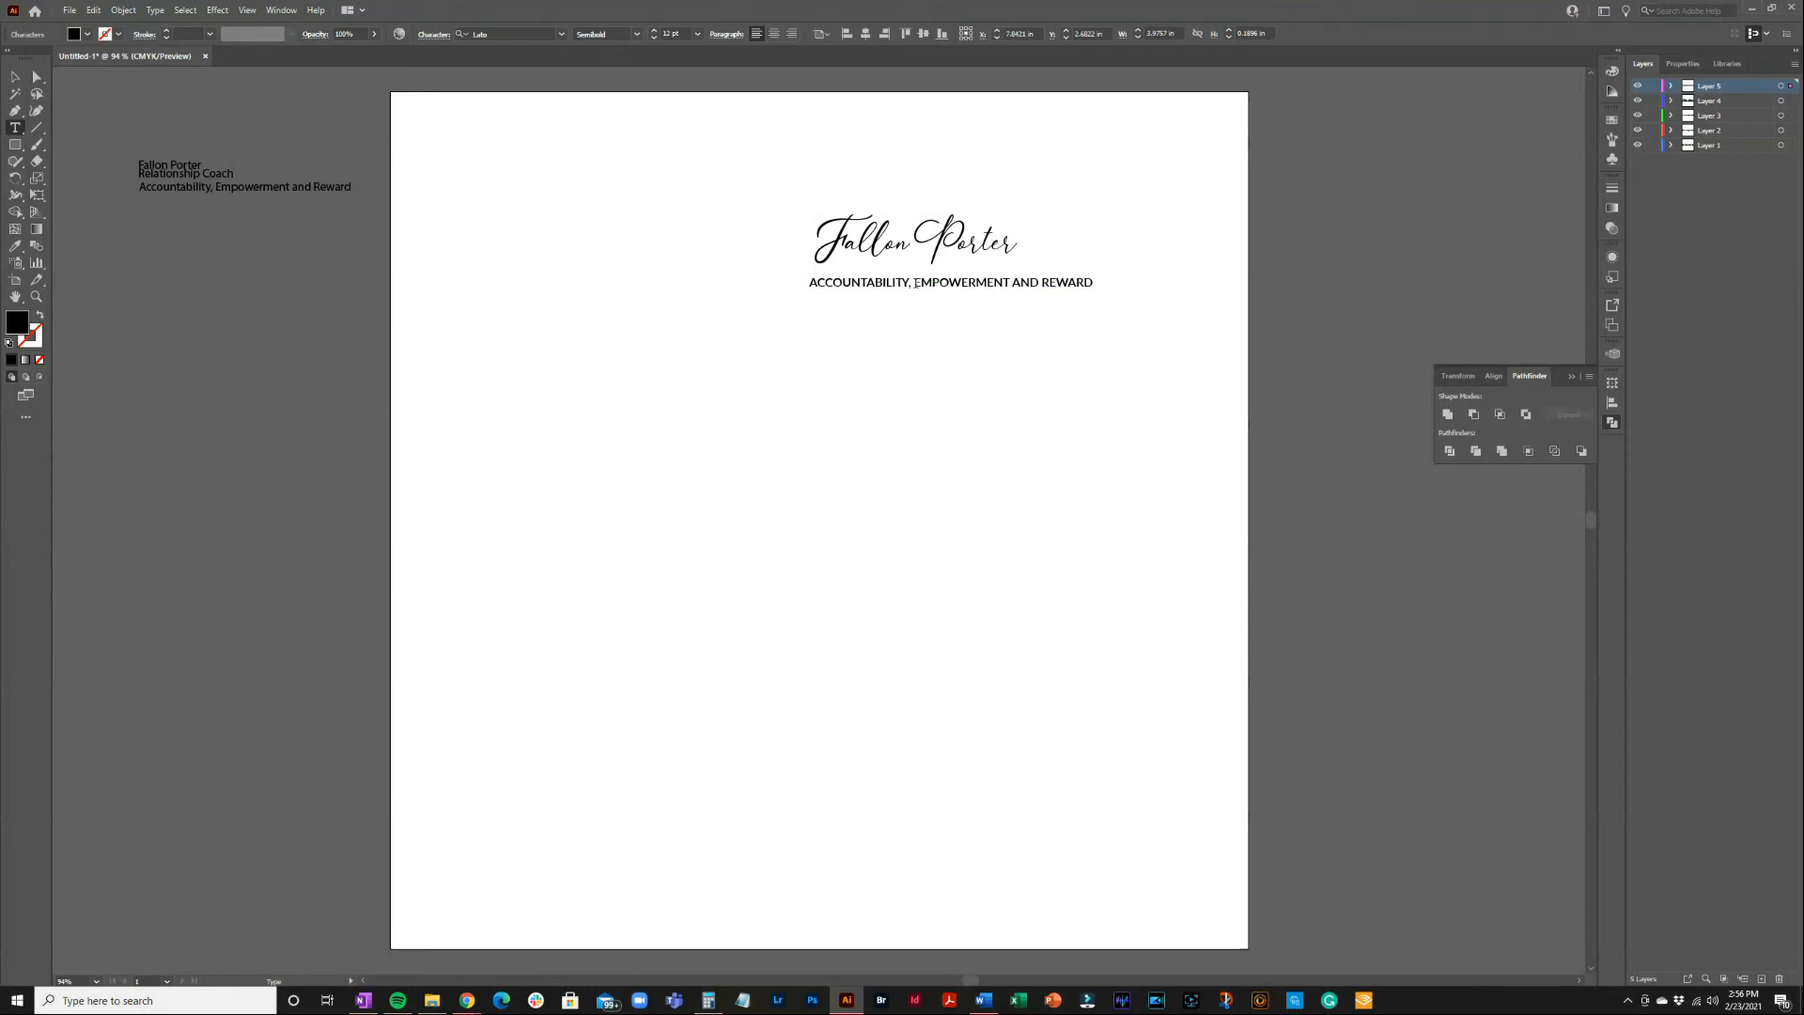
pyautogui.press('BackSpace')
pyautogui.press('BackSpace')
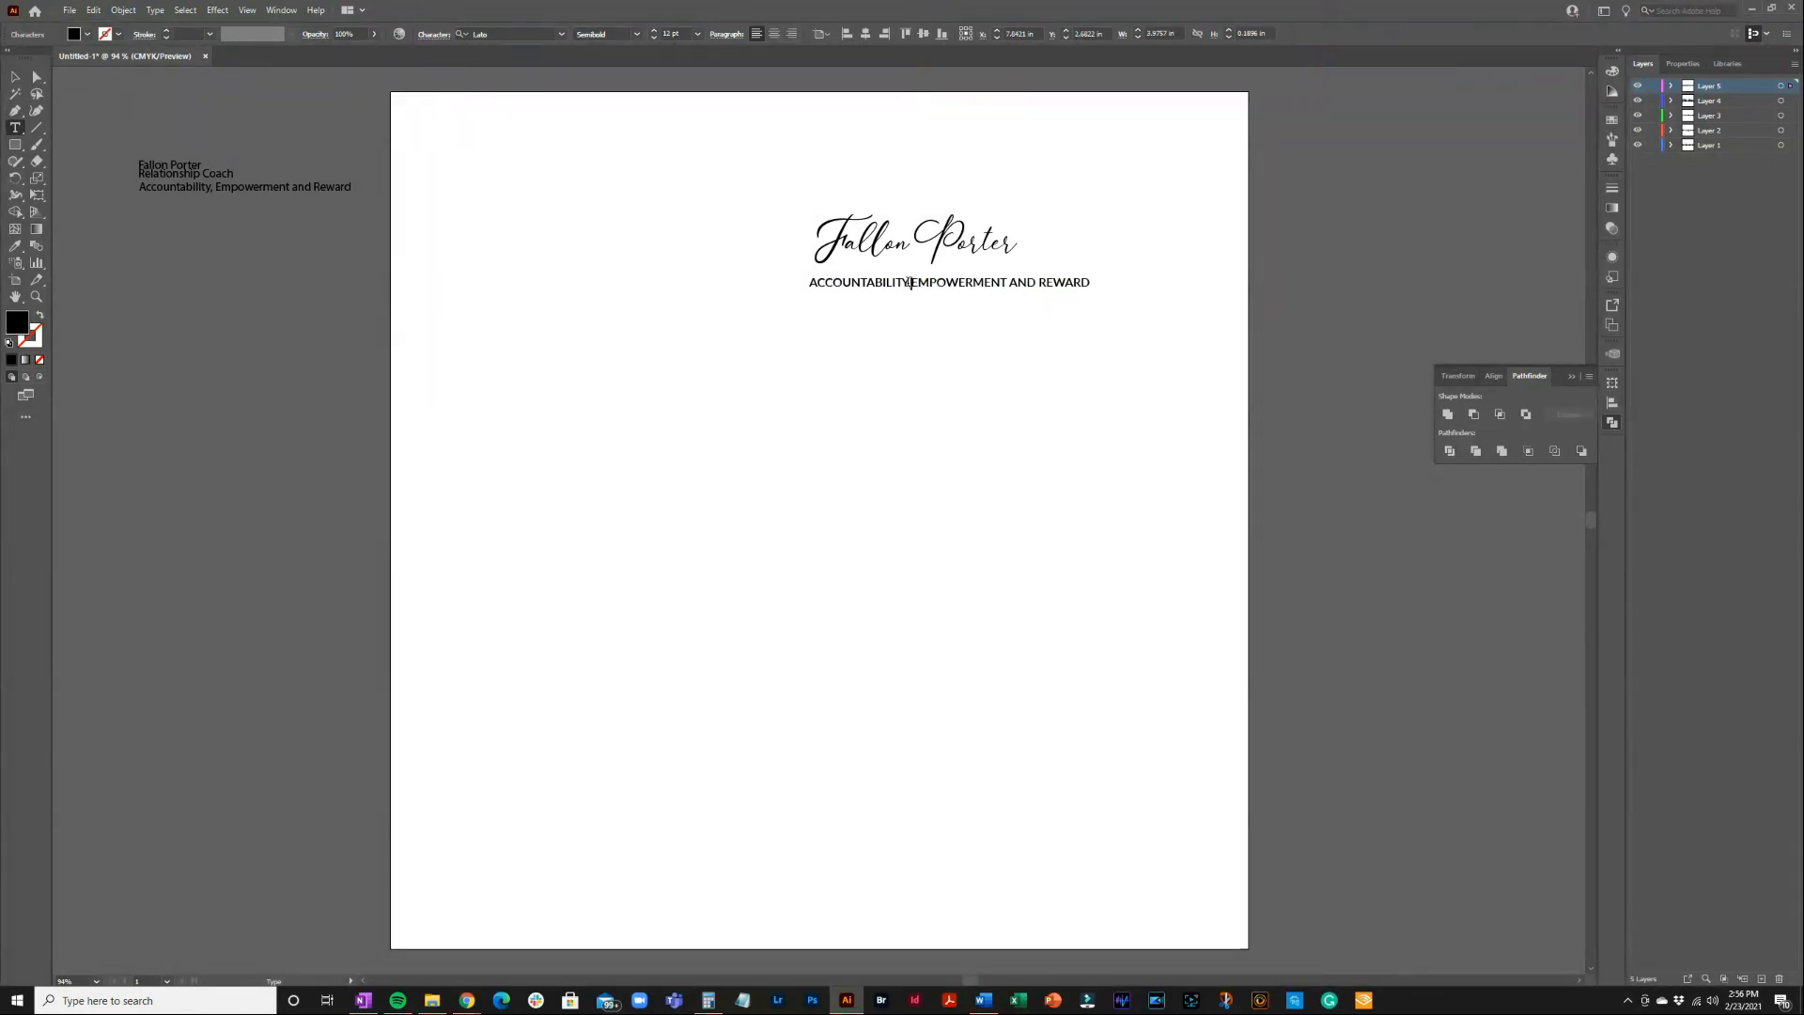
pyautogui.press('BackSpace')
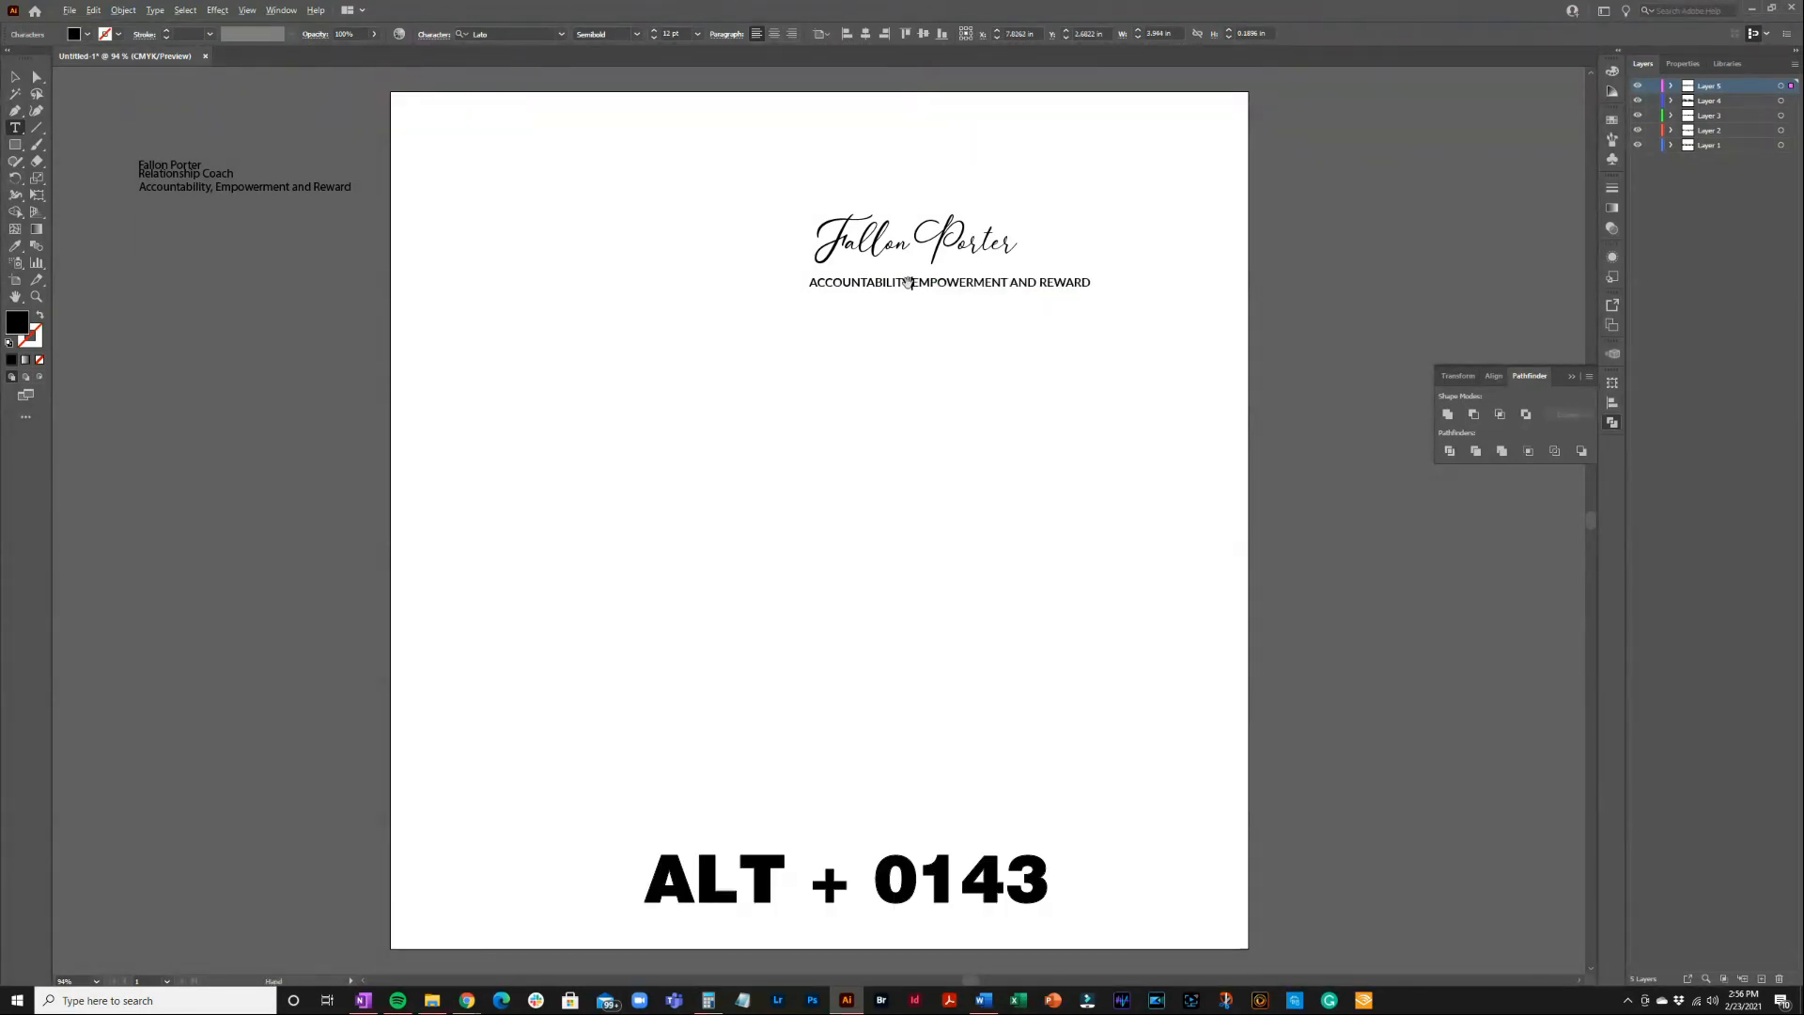
pyautogui.write('•')
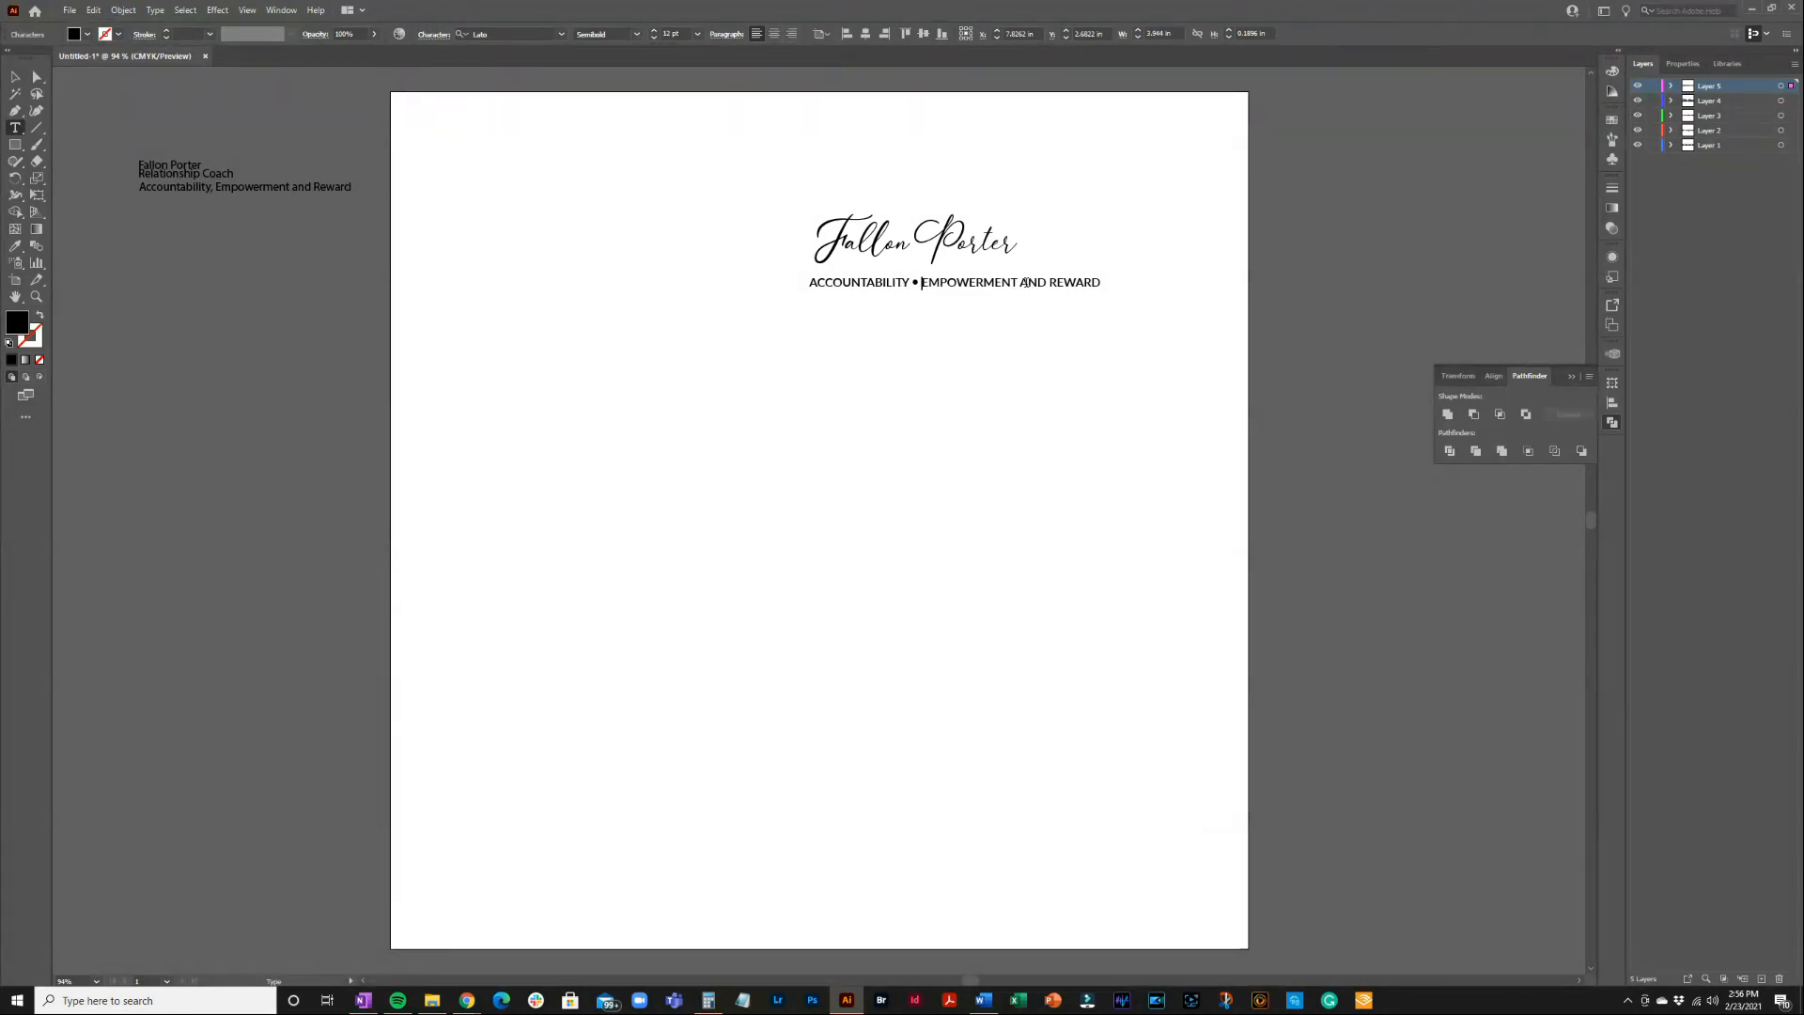
pyautogui.doubleClick(1033, 282)
pyautogui.press('BackSpace')
pyautogui.write('•')
pyautogui.press('Escape')
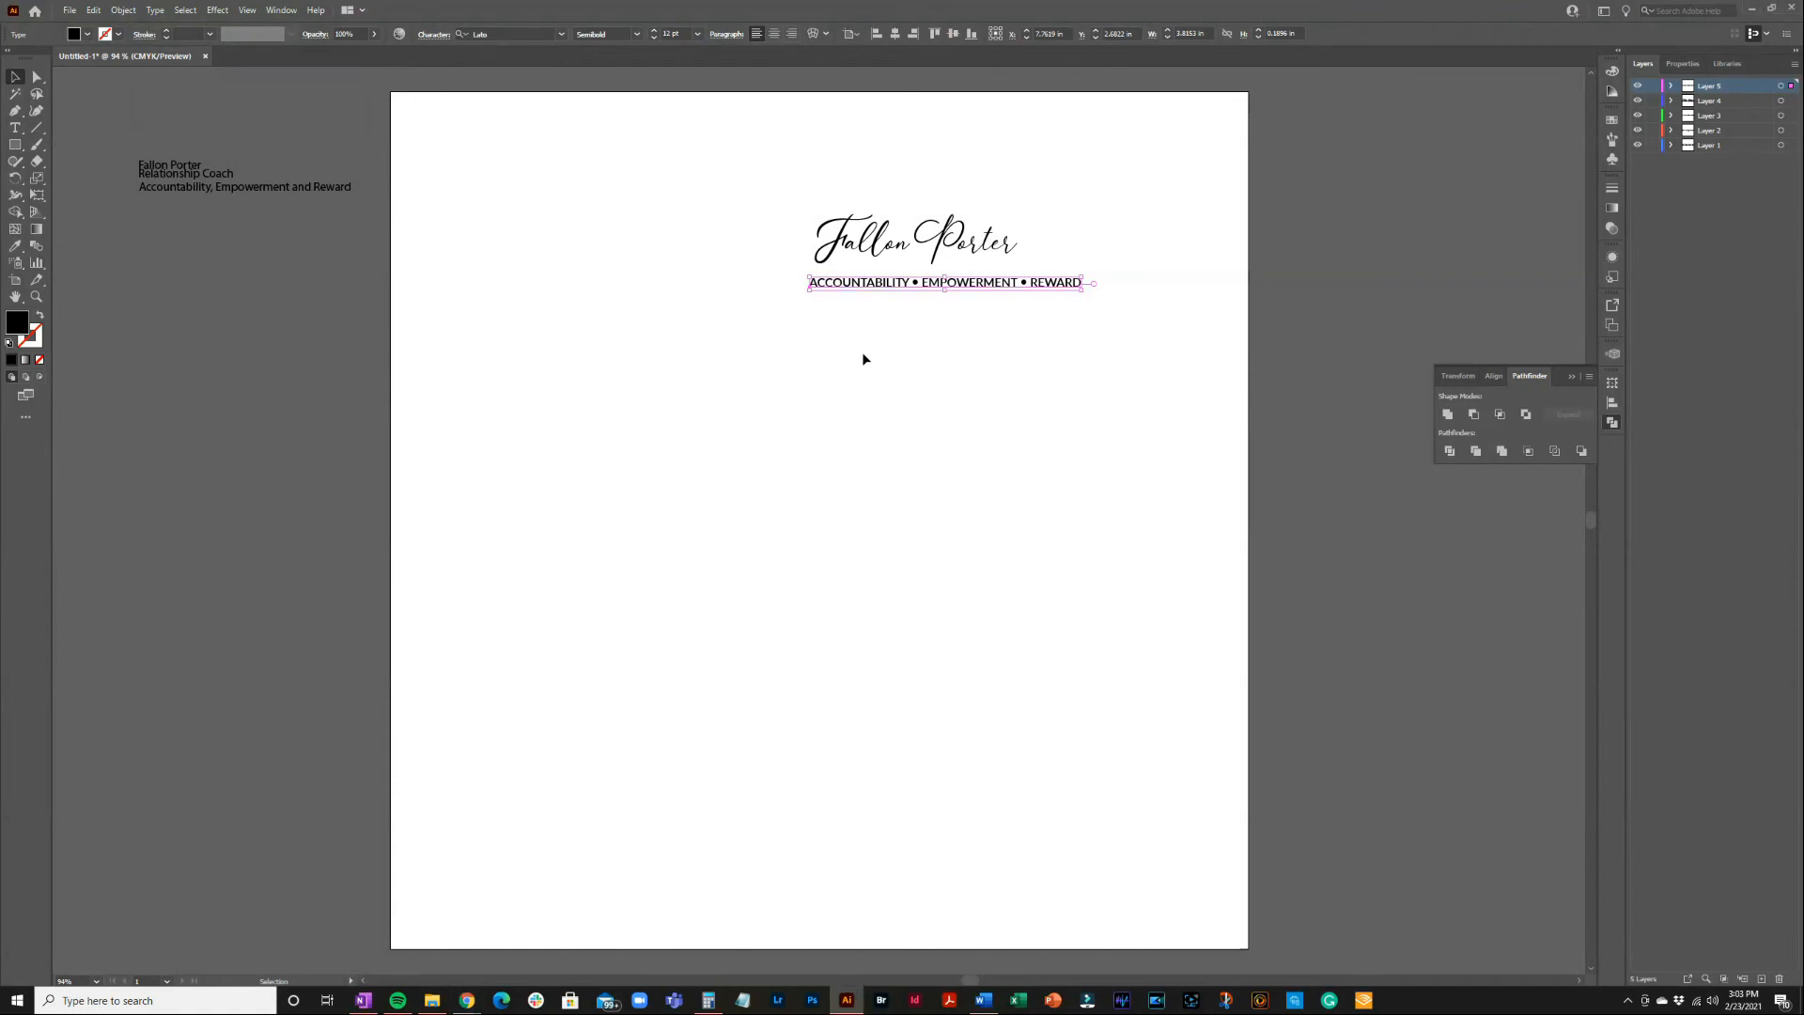
pyautogui.click(830, 342)
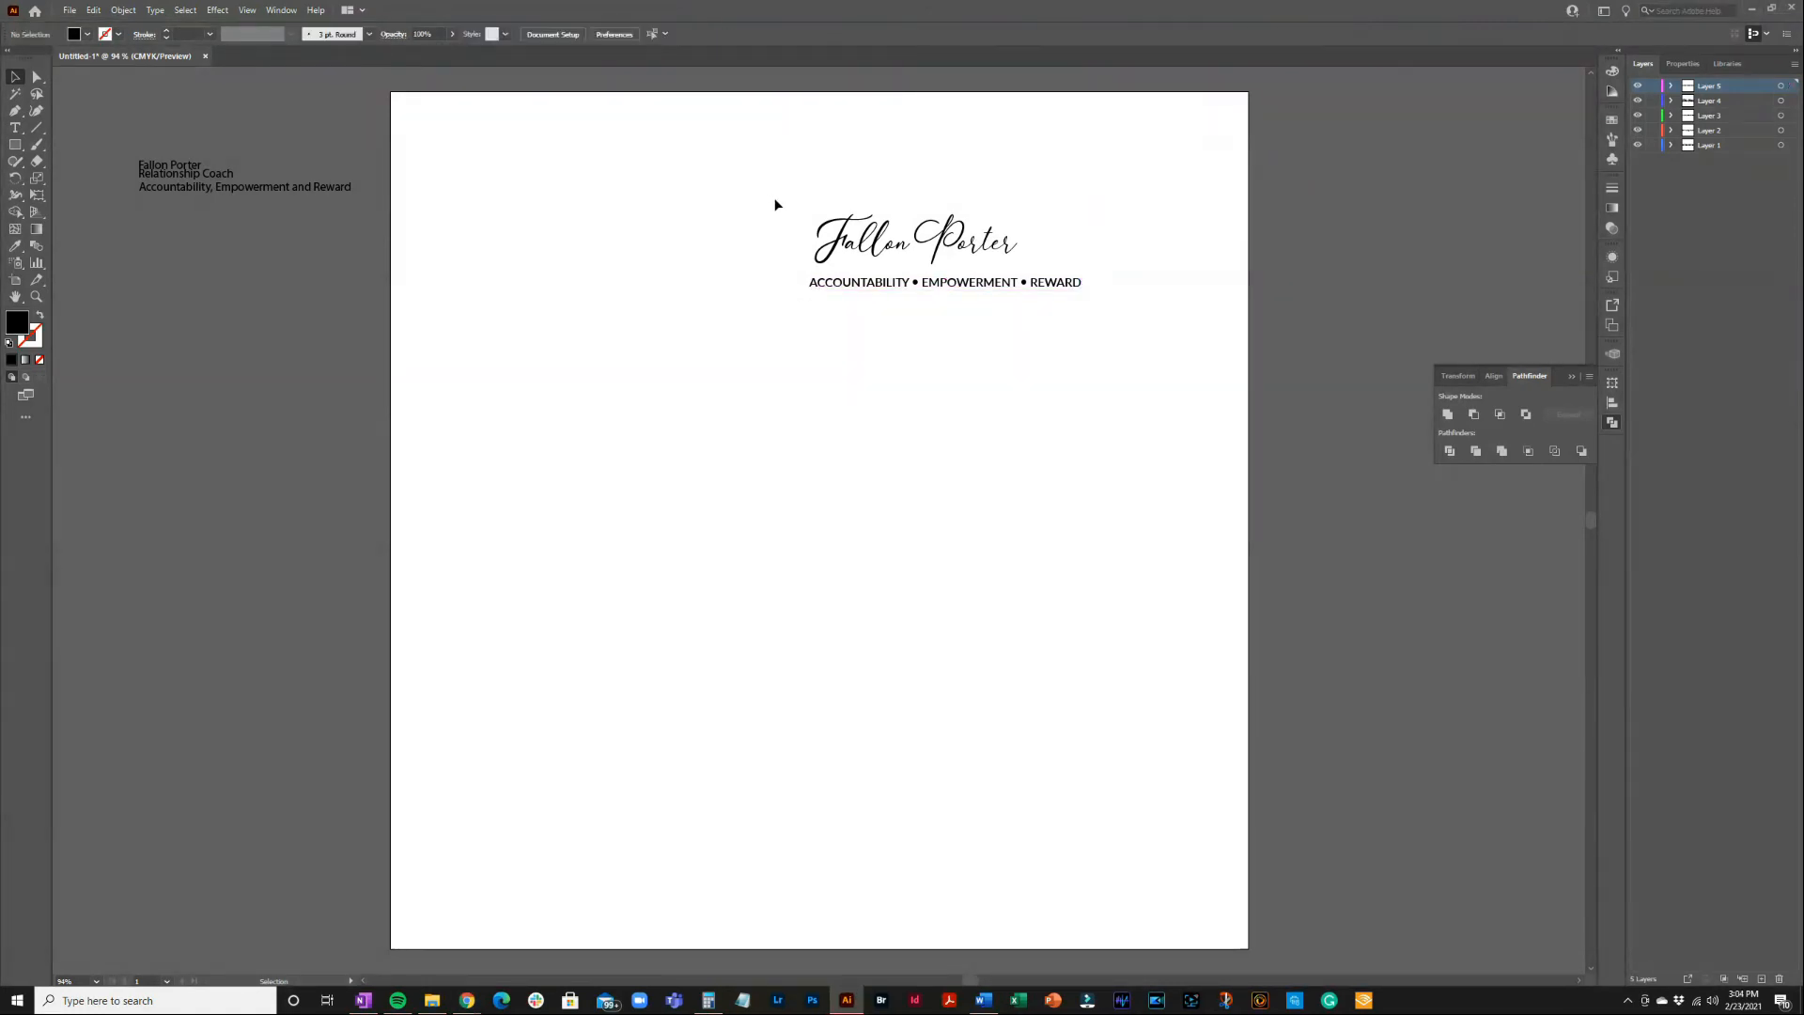
# Convert the script name and tagline to outlines with Type > Create Outlines
pyautogui.moveTo(784, 194); pyautogui.dragTo(1112, 324)
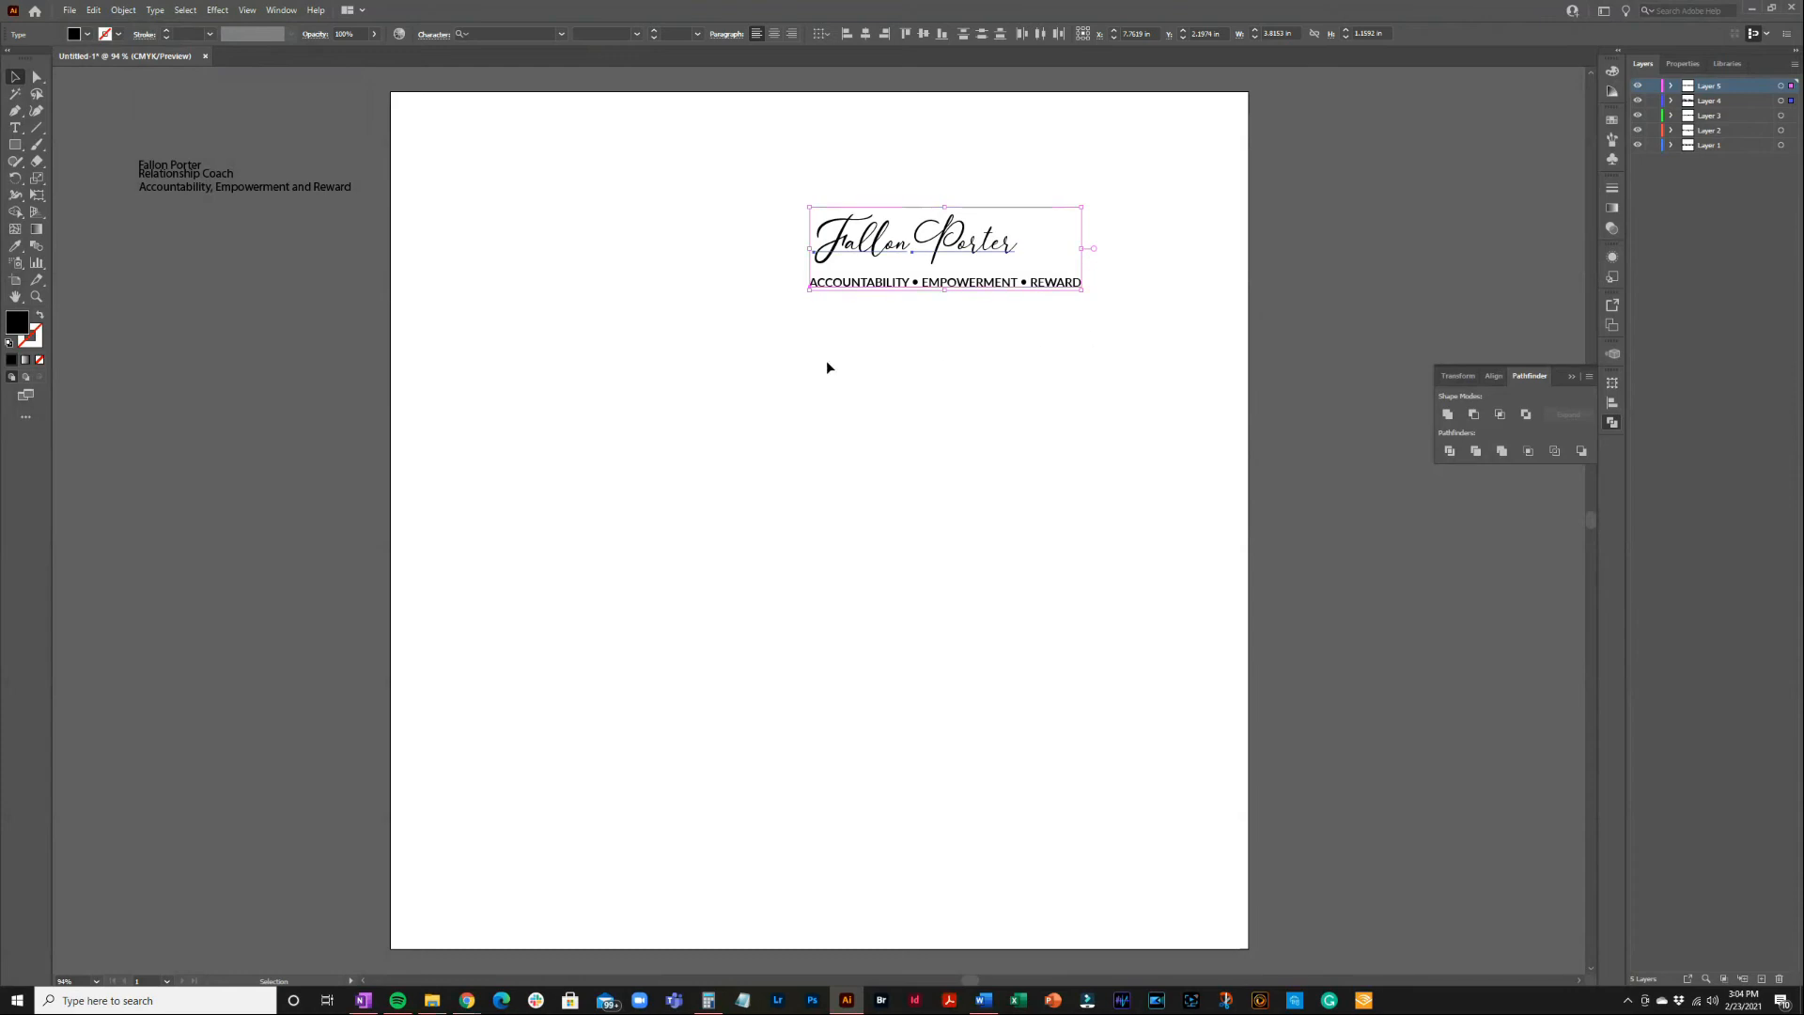
pyautogui.click(156, 10)
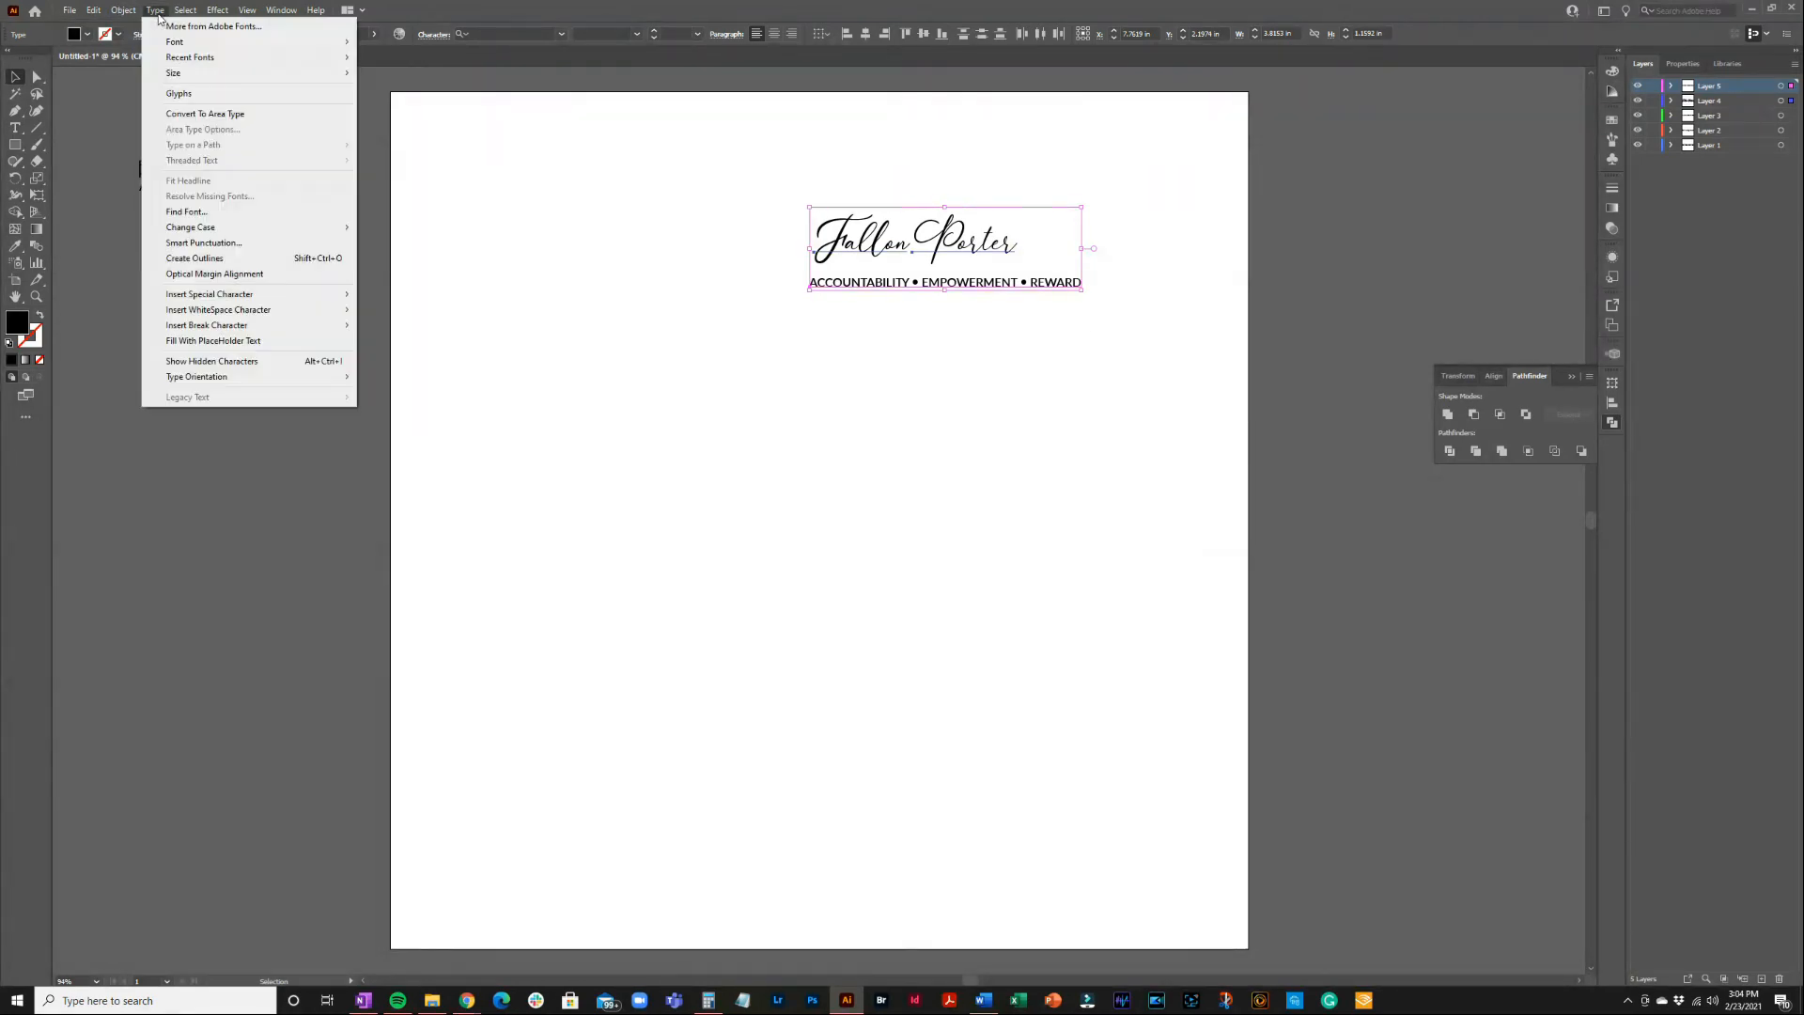
pyautogui.click(208, 257)
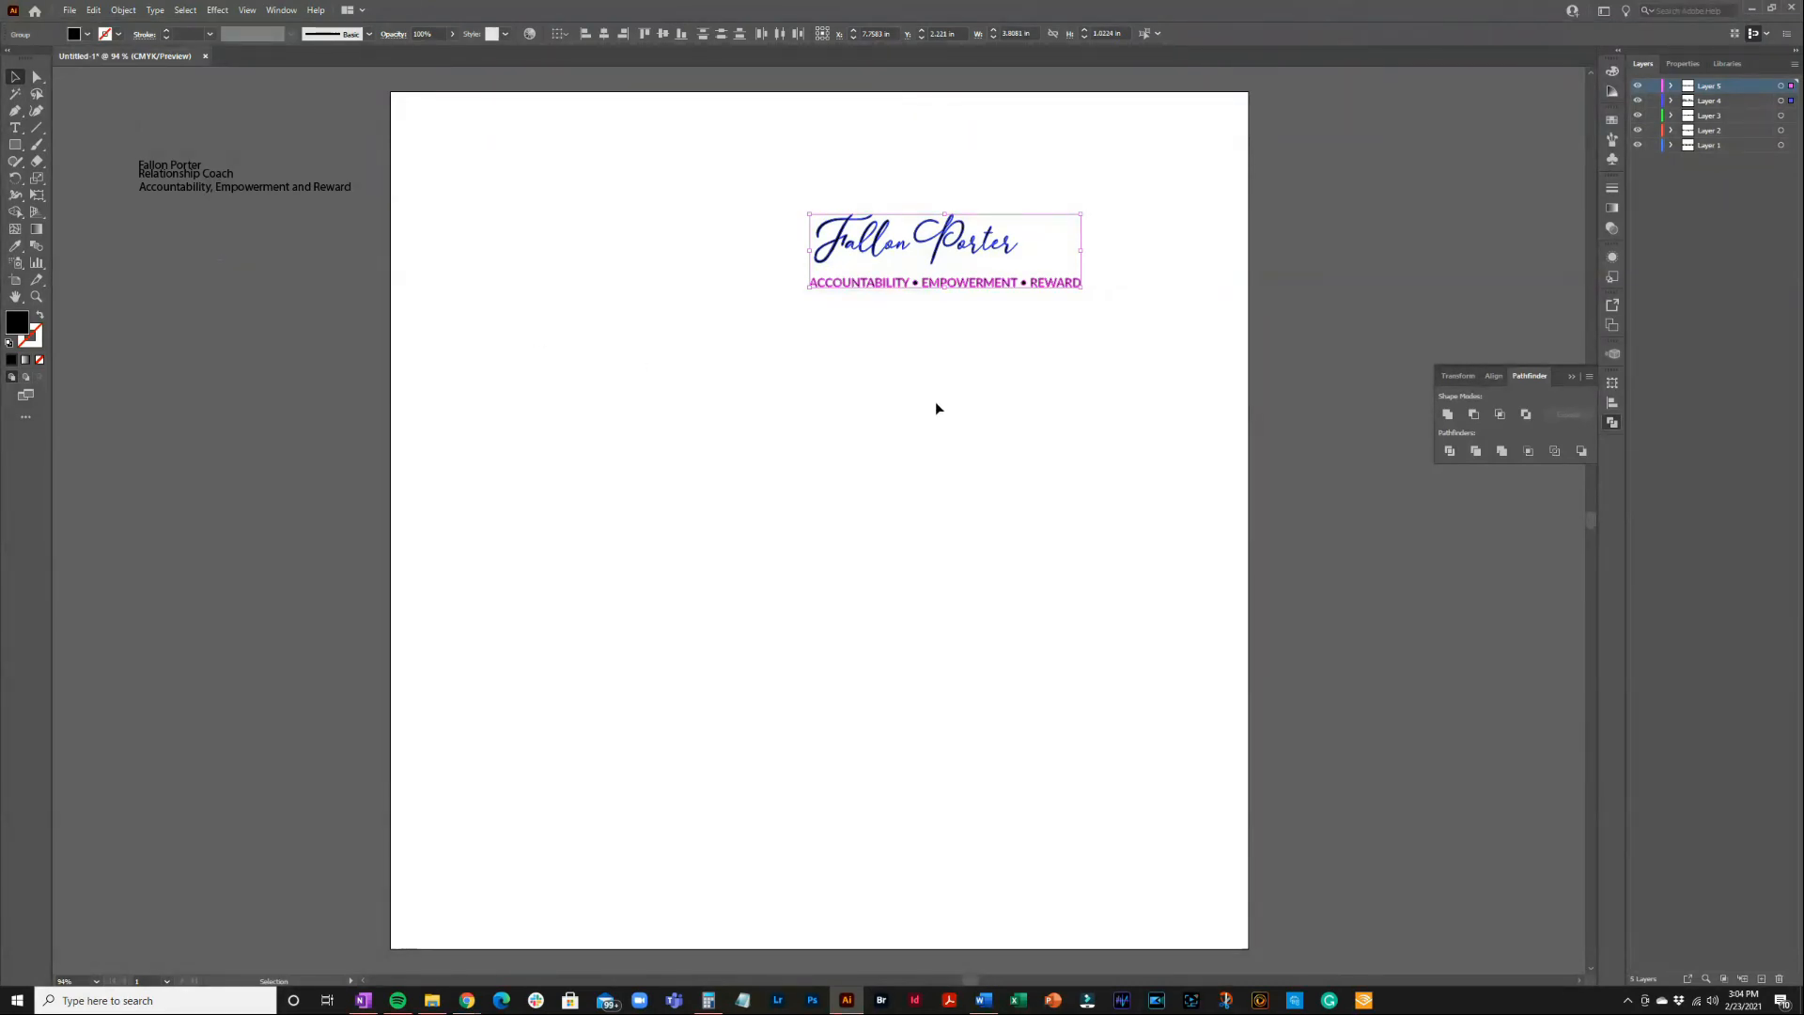
pyautogui.click(949, 372)
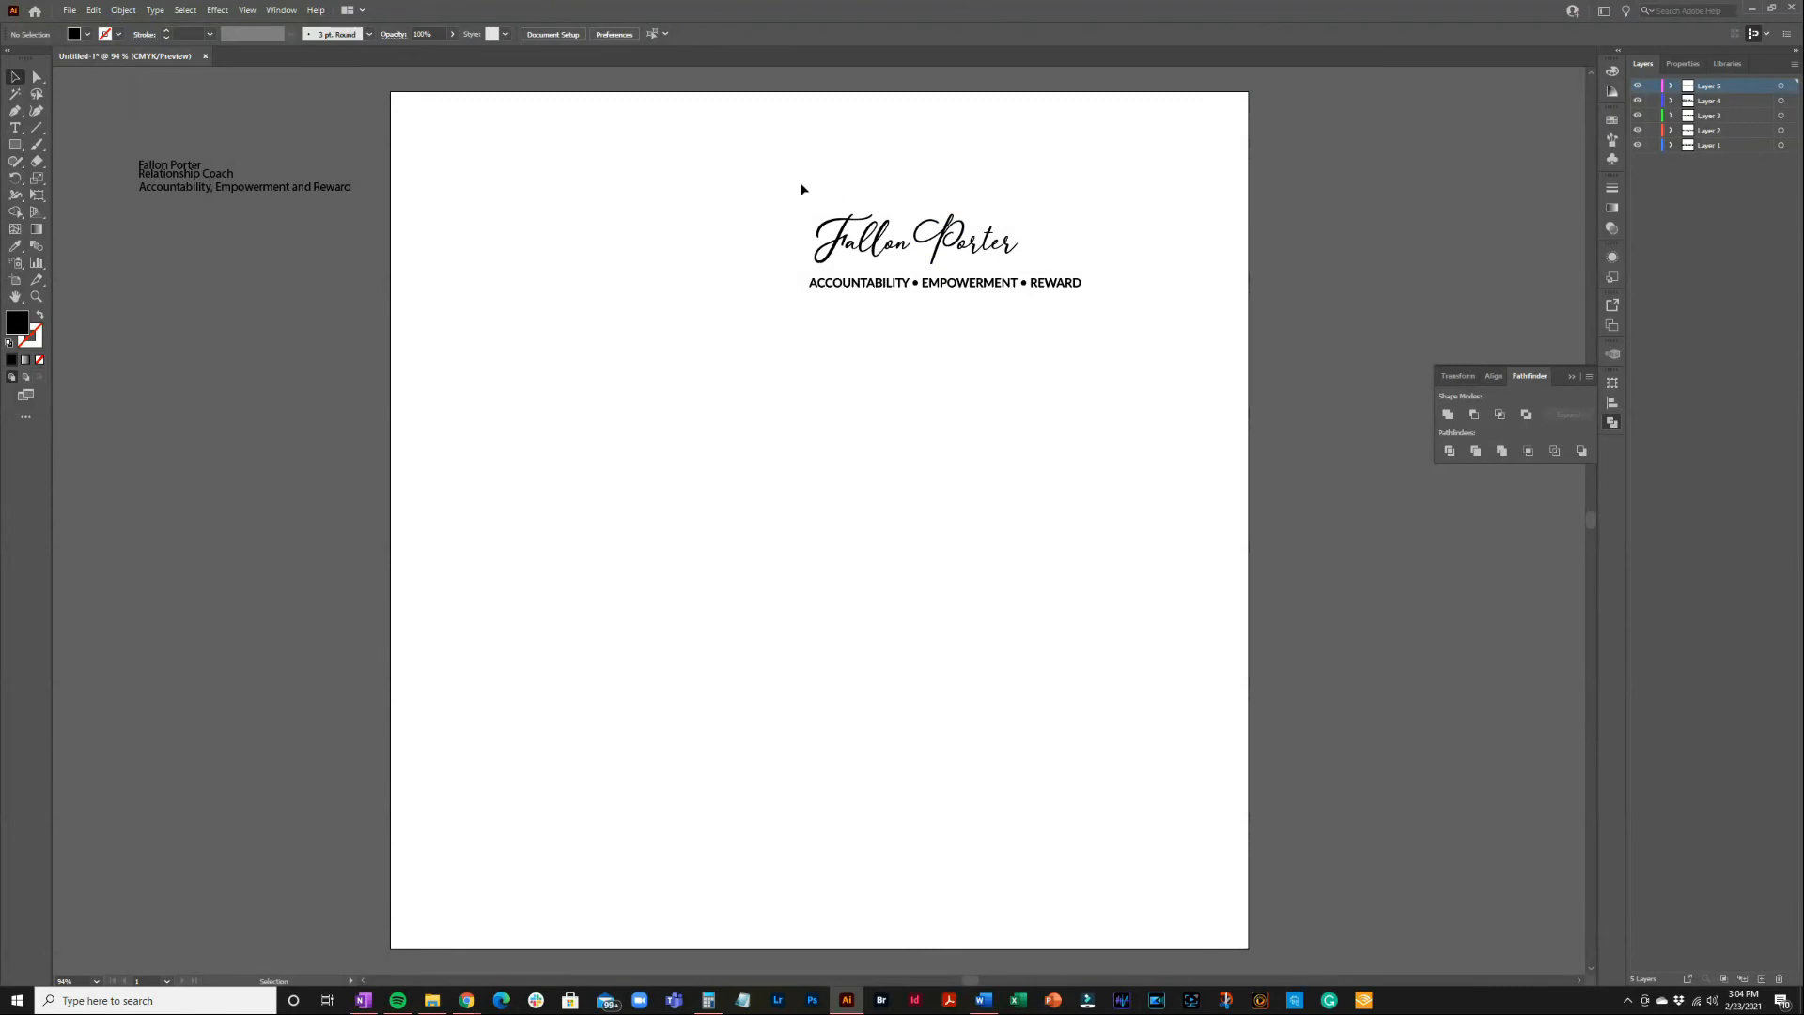
pyautogui.moveTo(932, 190); pyautogui.dragTo(1125, 357)
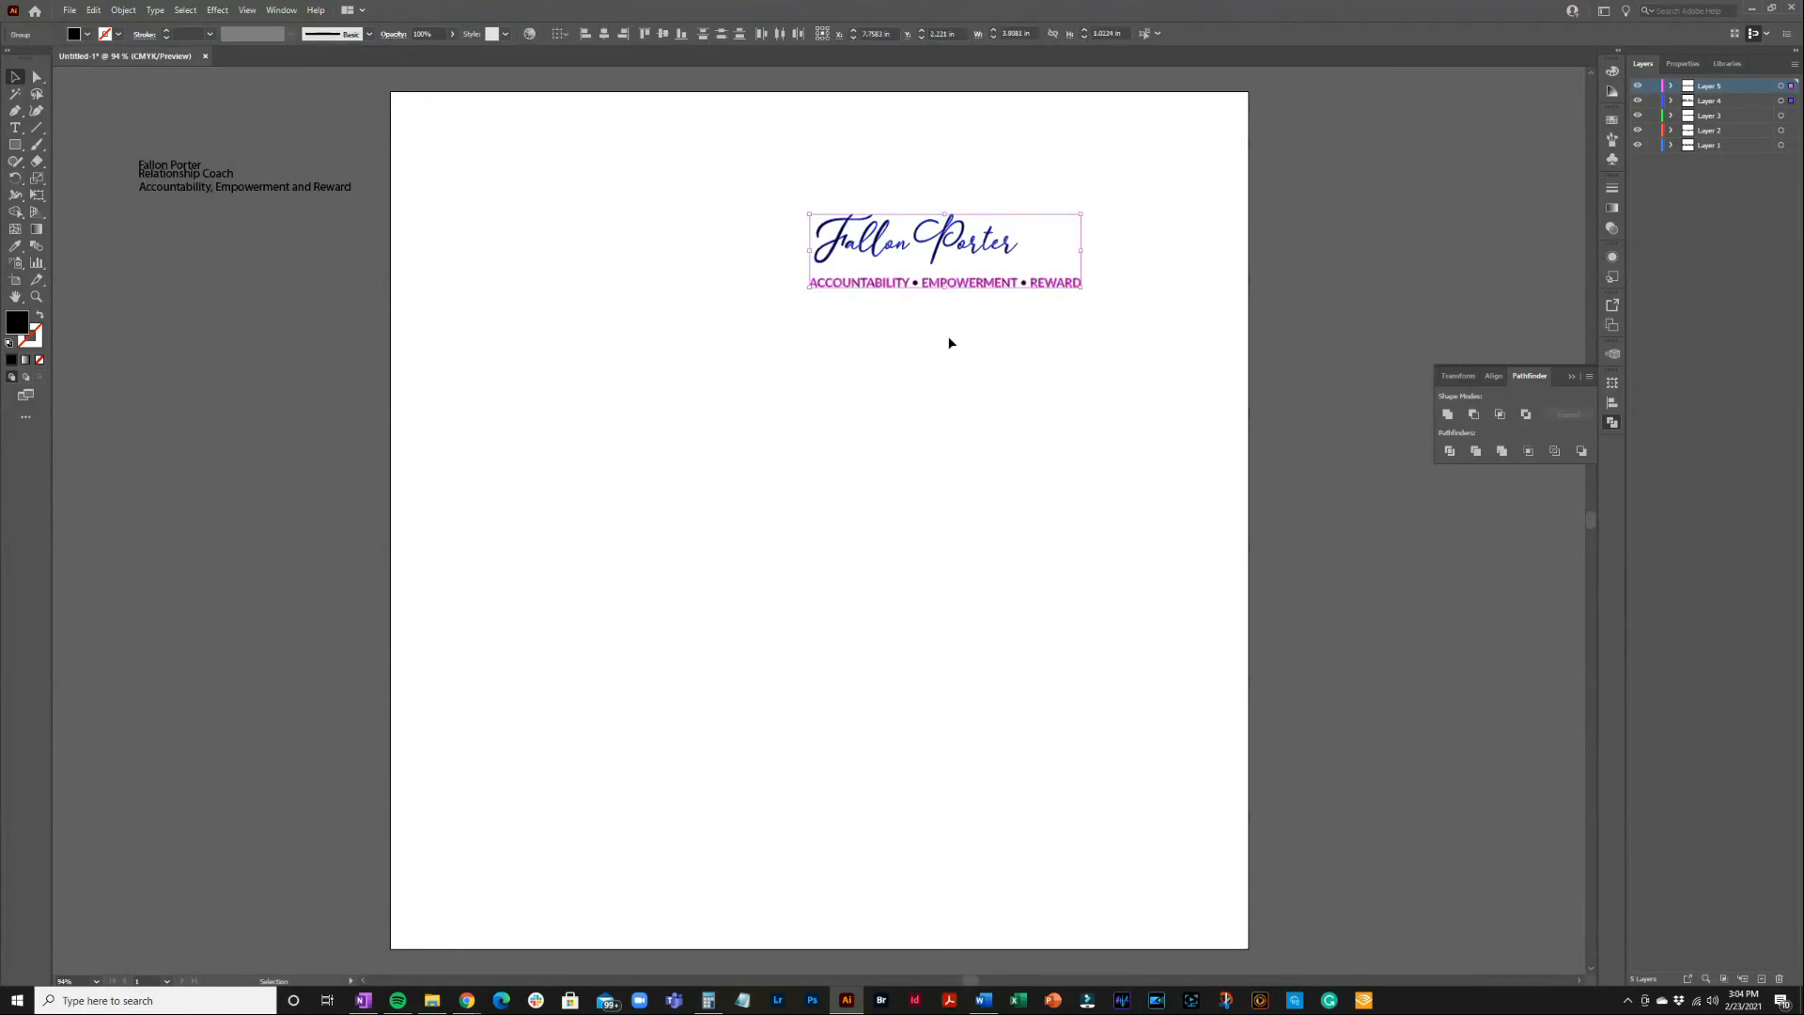
# Scale the outlined logo up from its bottom-left corner, then select the script lettering
pyautogui.moveTo(809, 287); pyautogui.dragTo(533, 467)
pyautogui.click(770, 440)
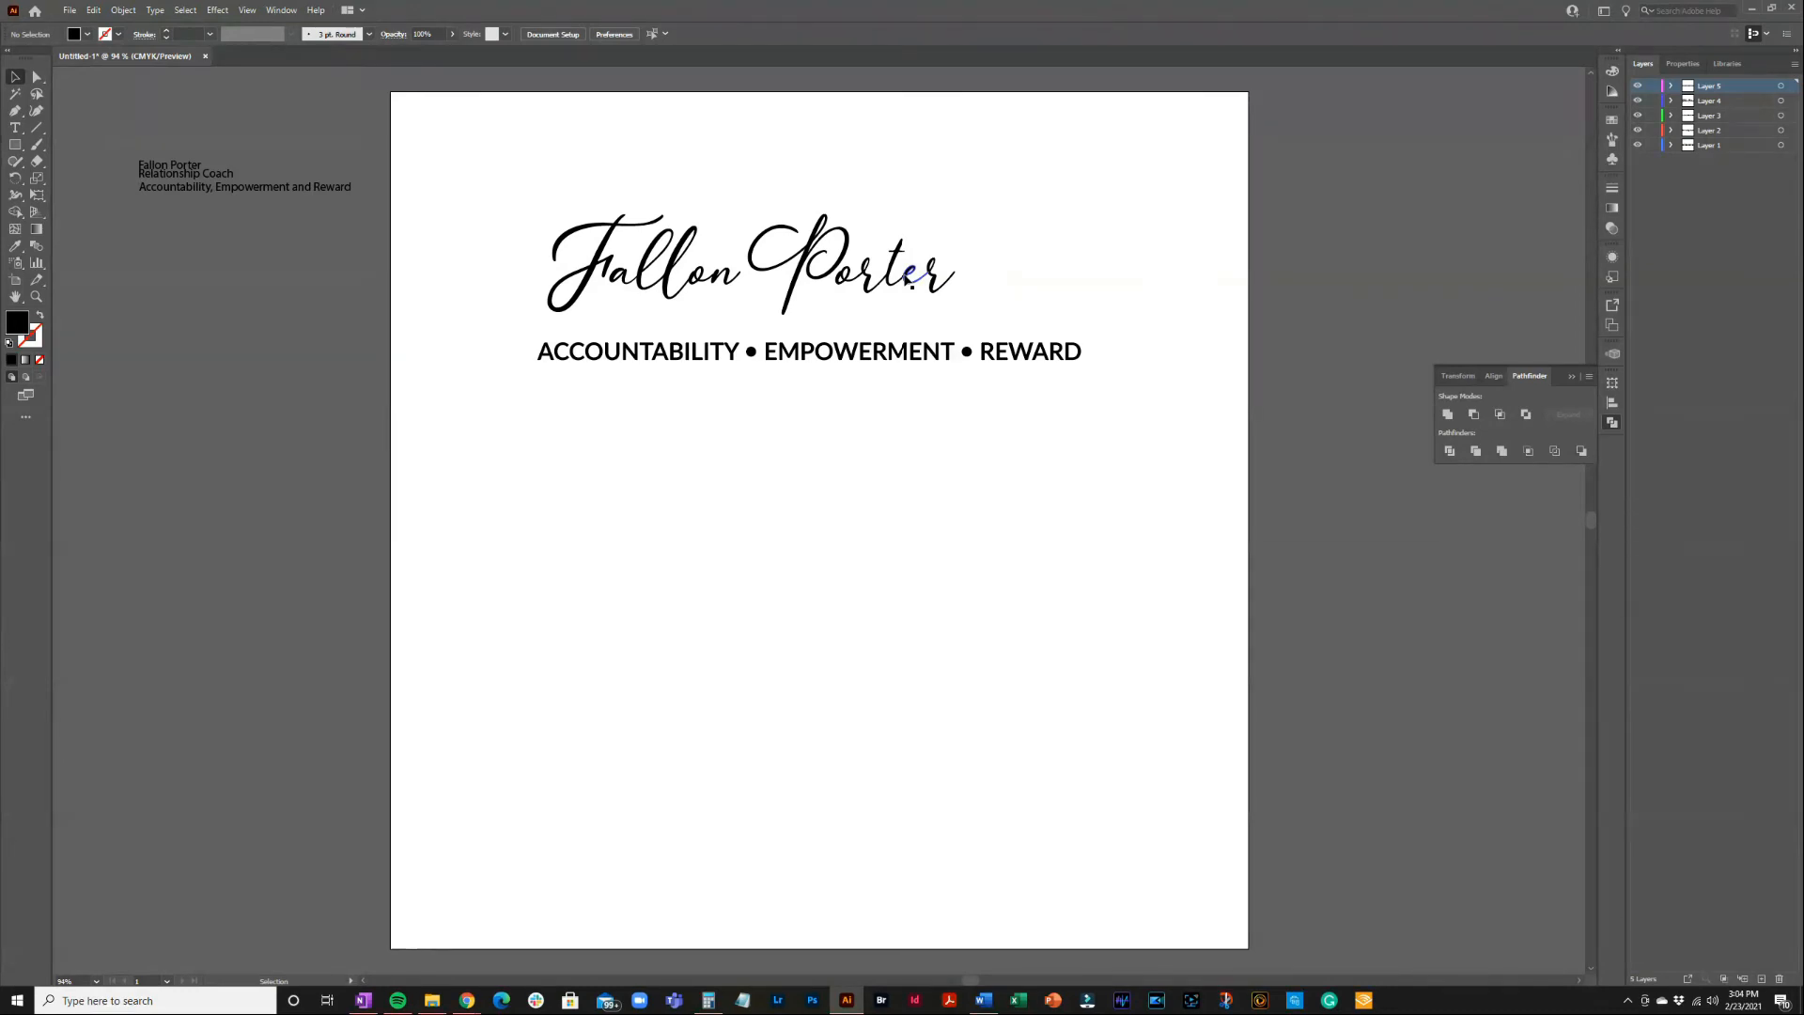
pyautogui.moveTo(519, 182); pyautogui.dragTo(1017, 334)
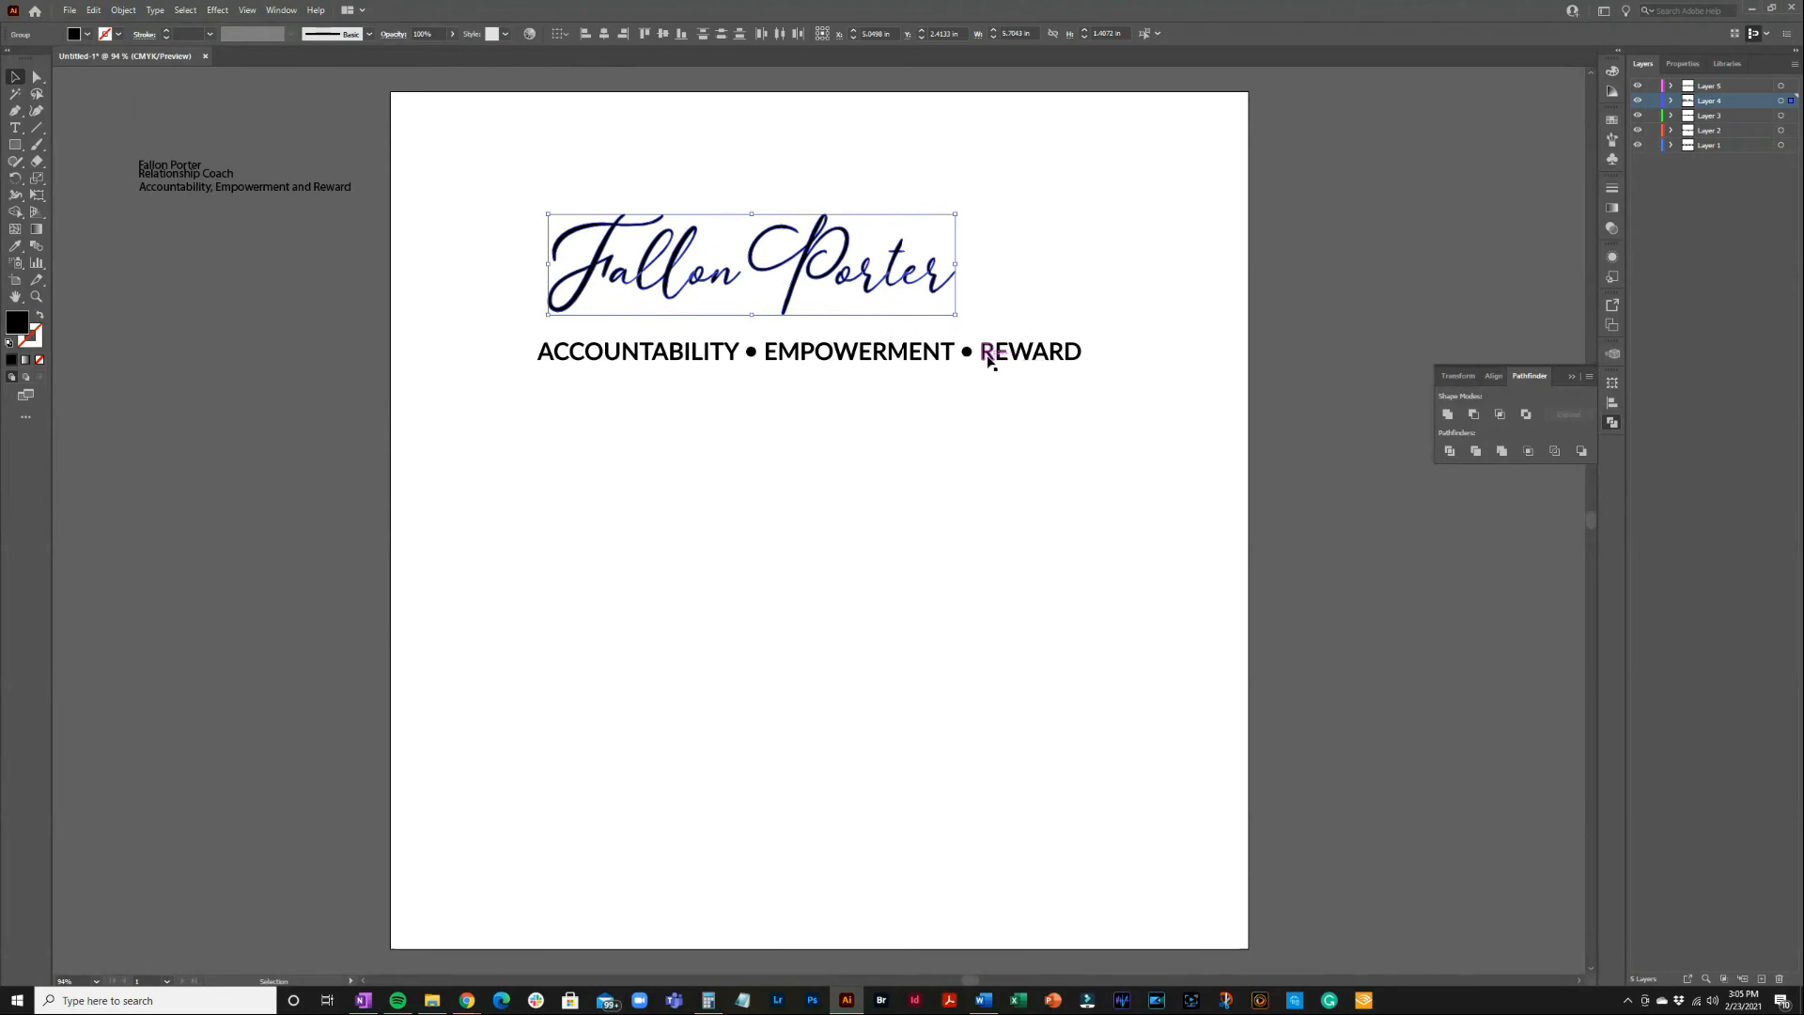
pyautogui.click(281, 10)
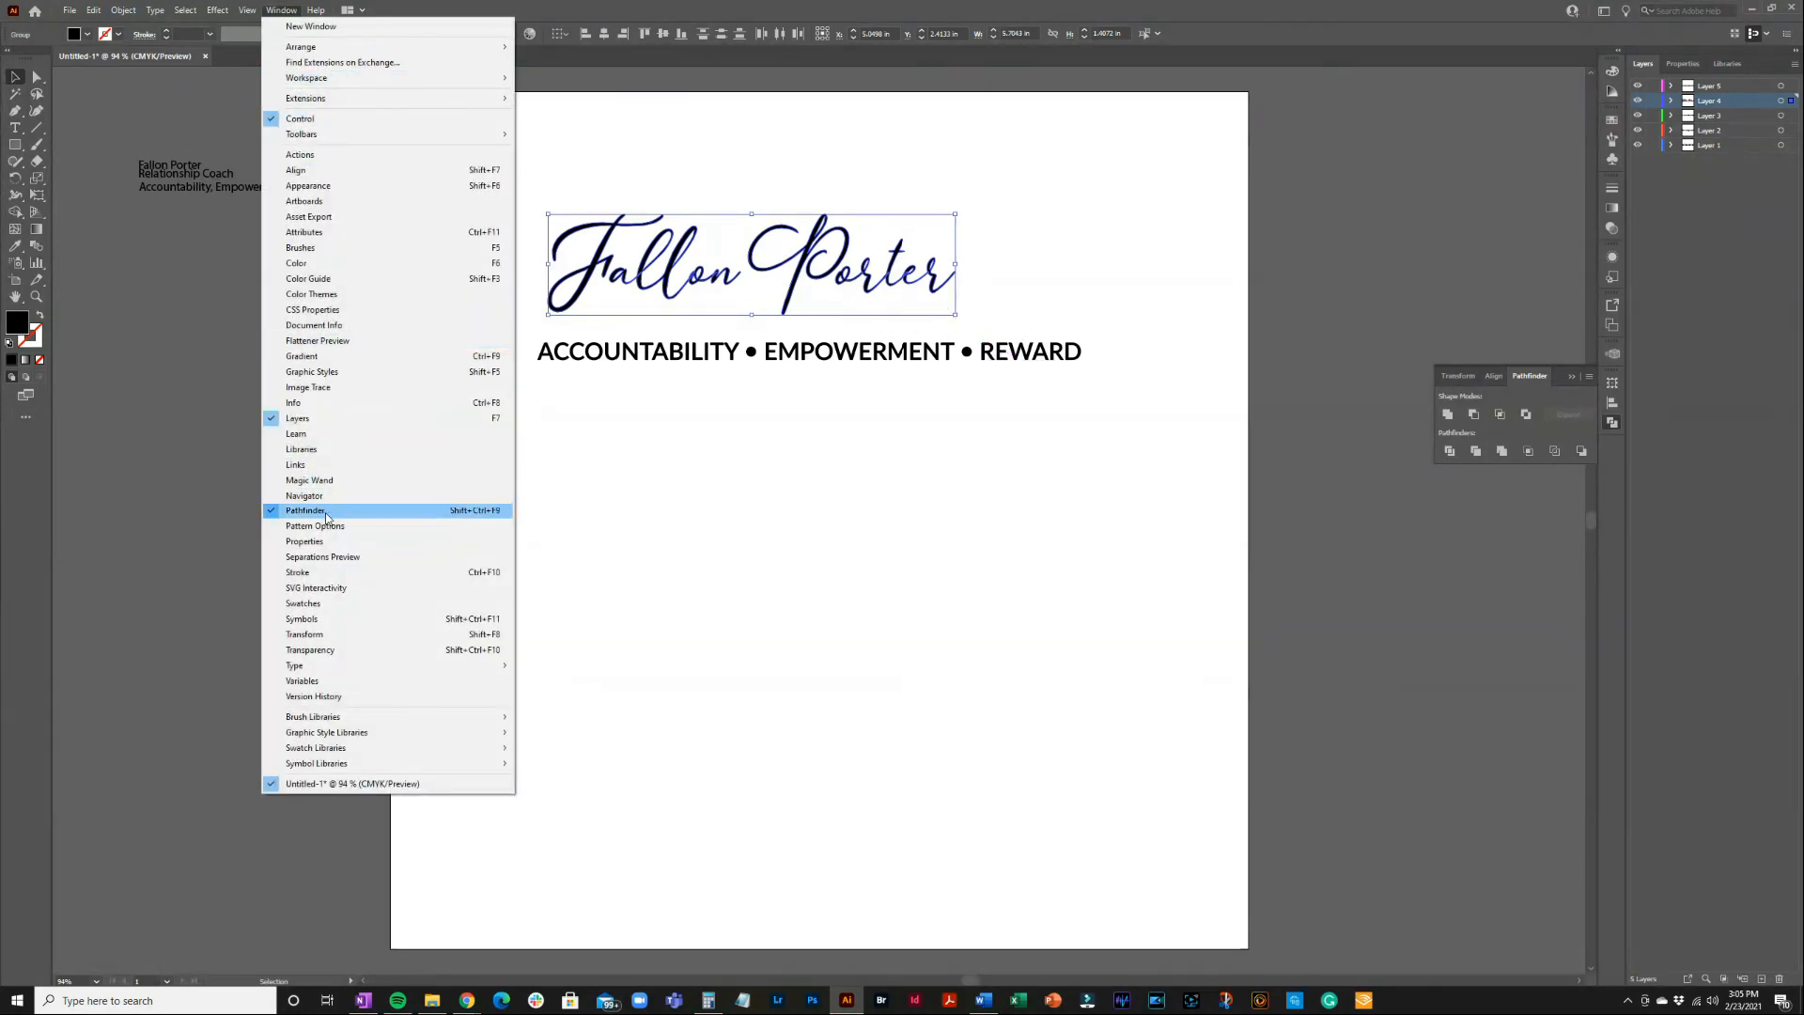
pyautogui.click(1449, 420)
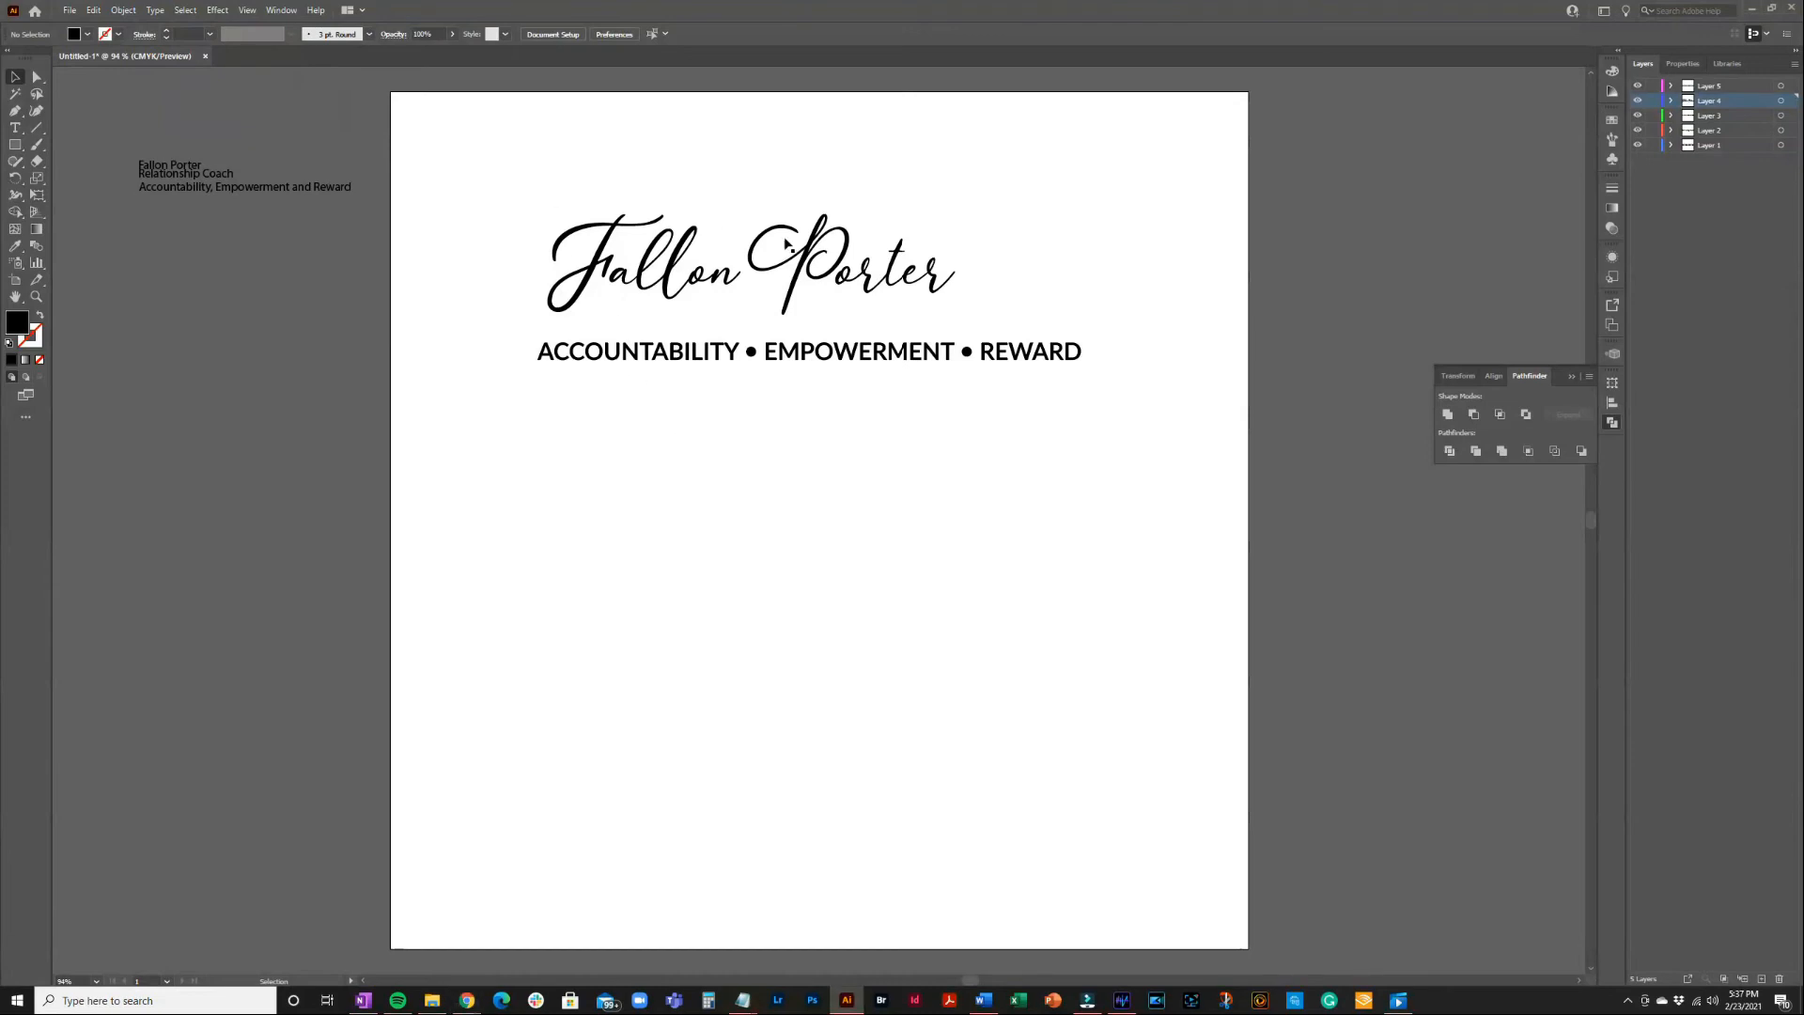
pyautogui.moveTo(549, 192); pyautogui.dragTo(1097, 425)
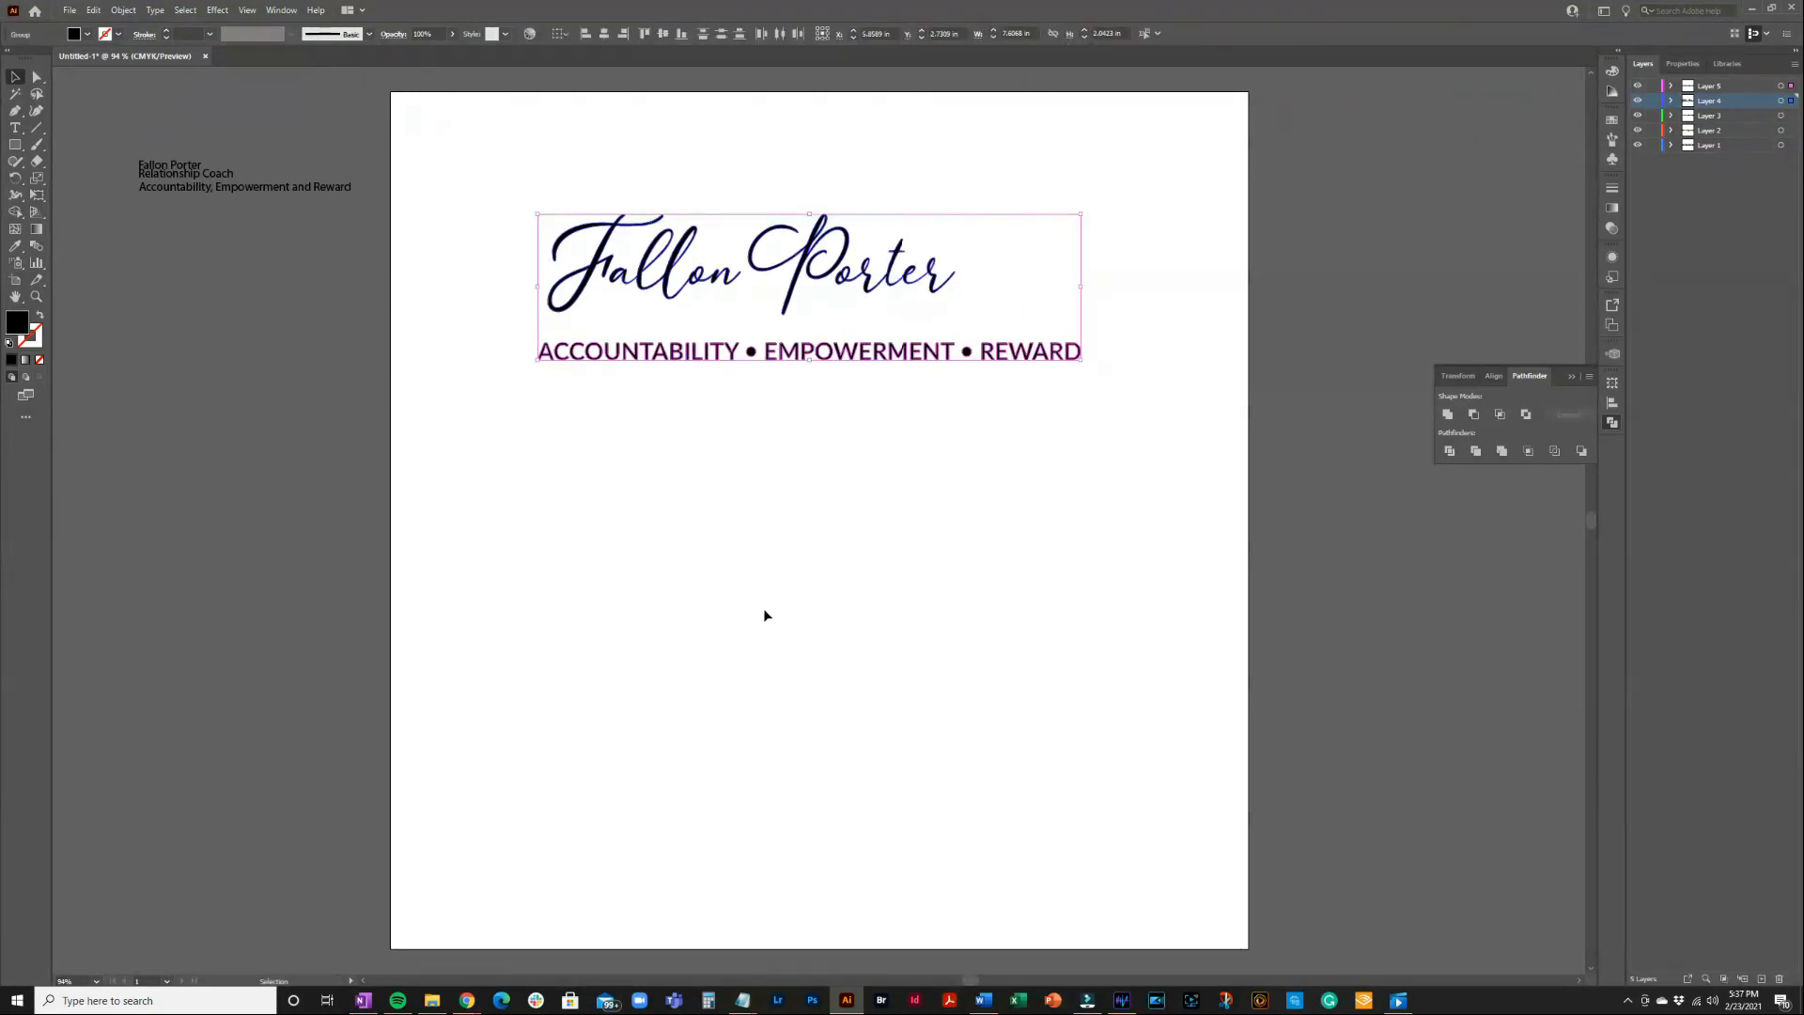
pyautogui.click(605, 37)
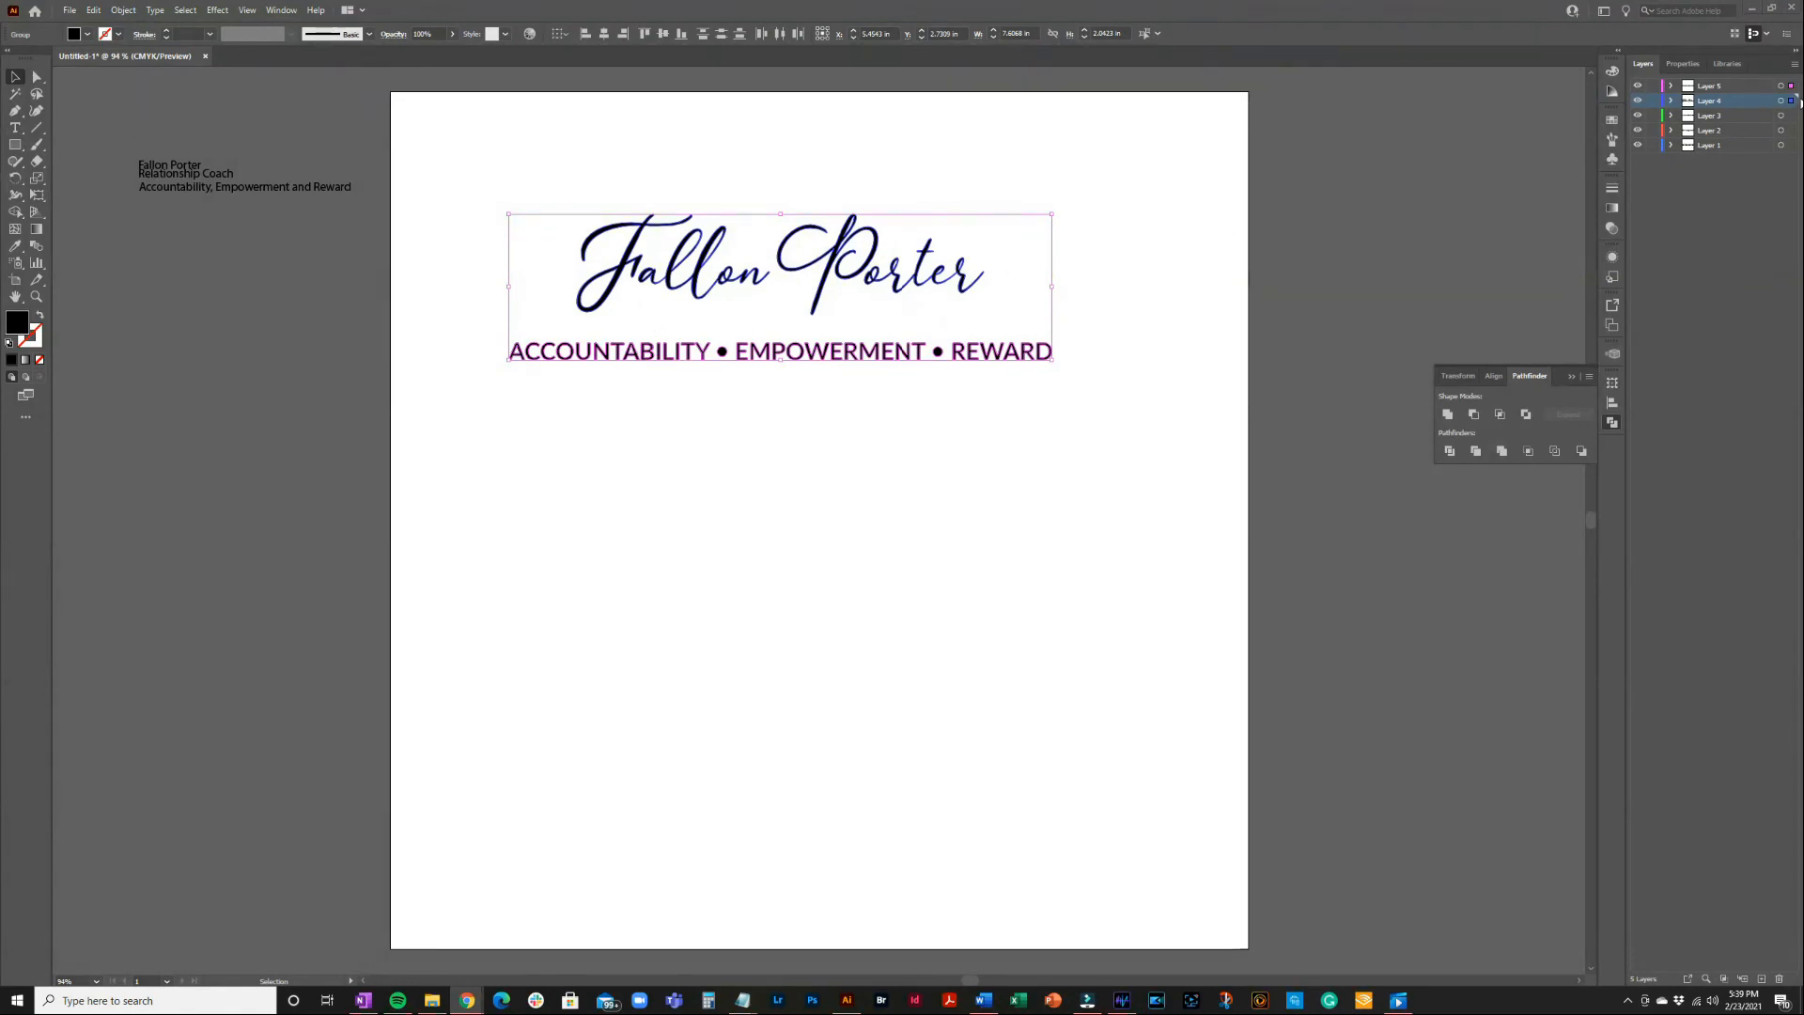
# Shrink the tagline to about the name's width and move it just beneath the script
pyautogui.click(1791, 85)
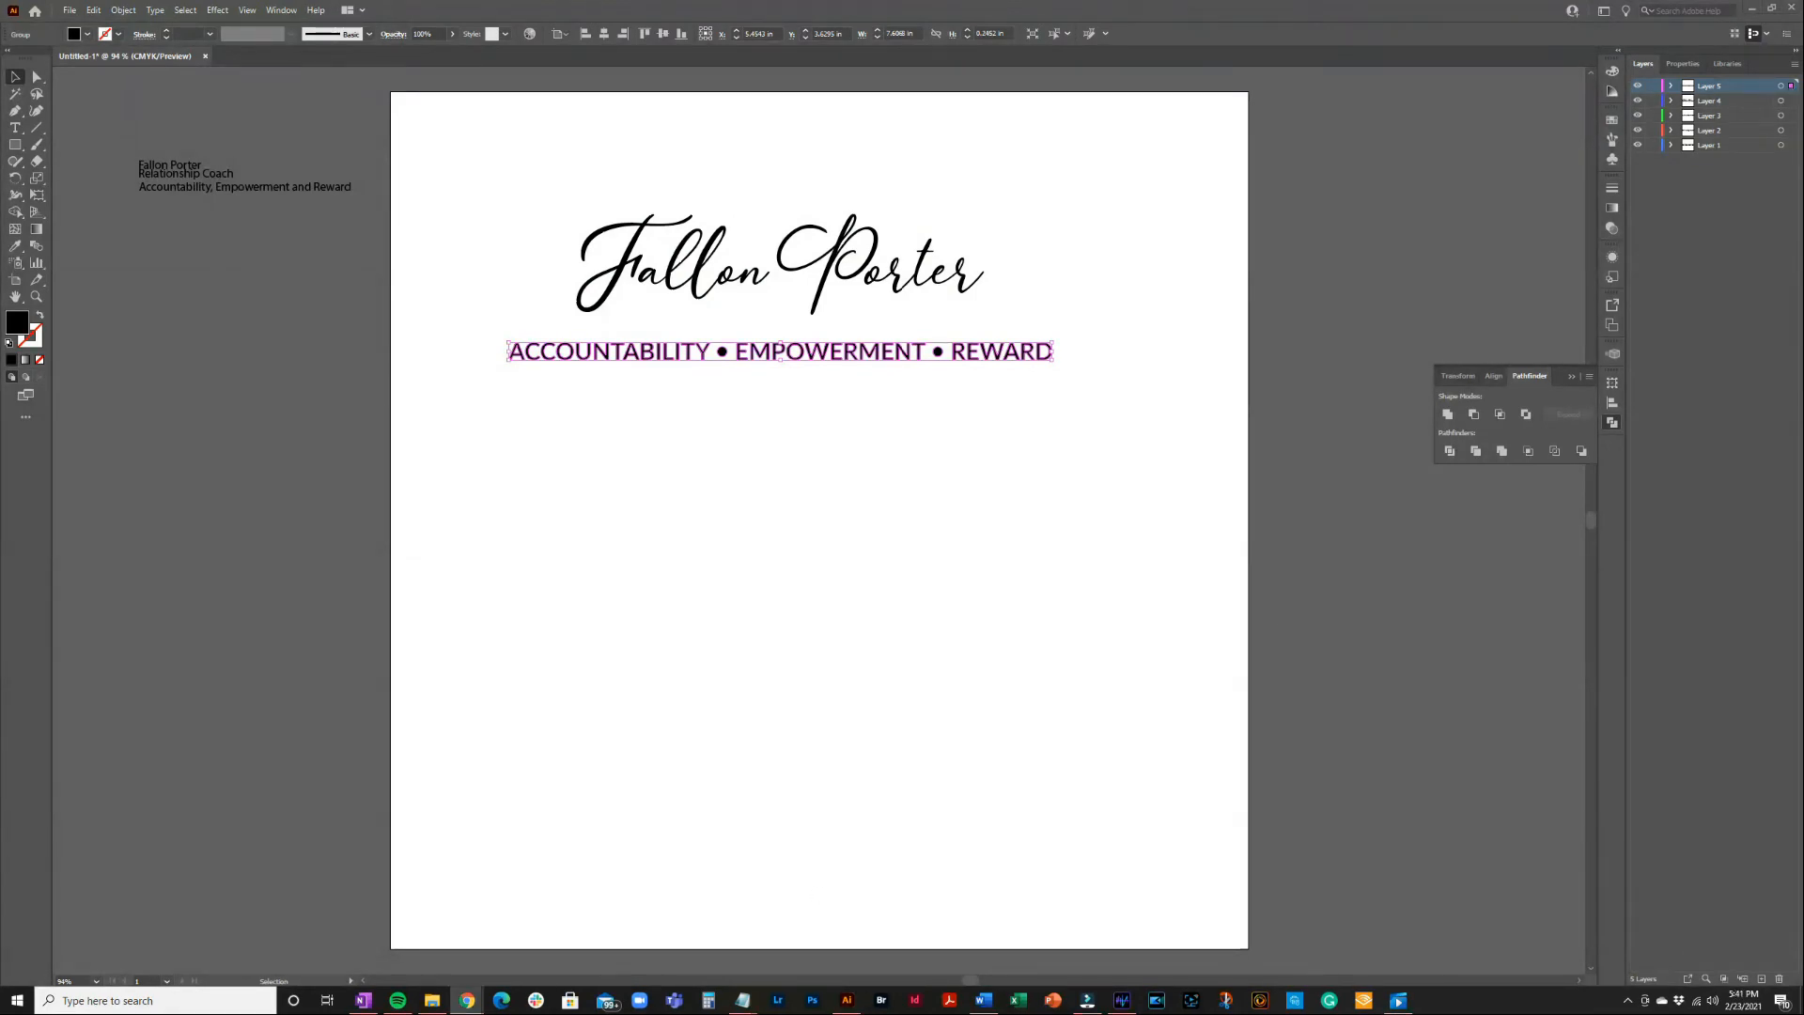
pyautogui.click(505, 361)
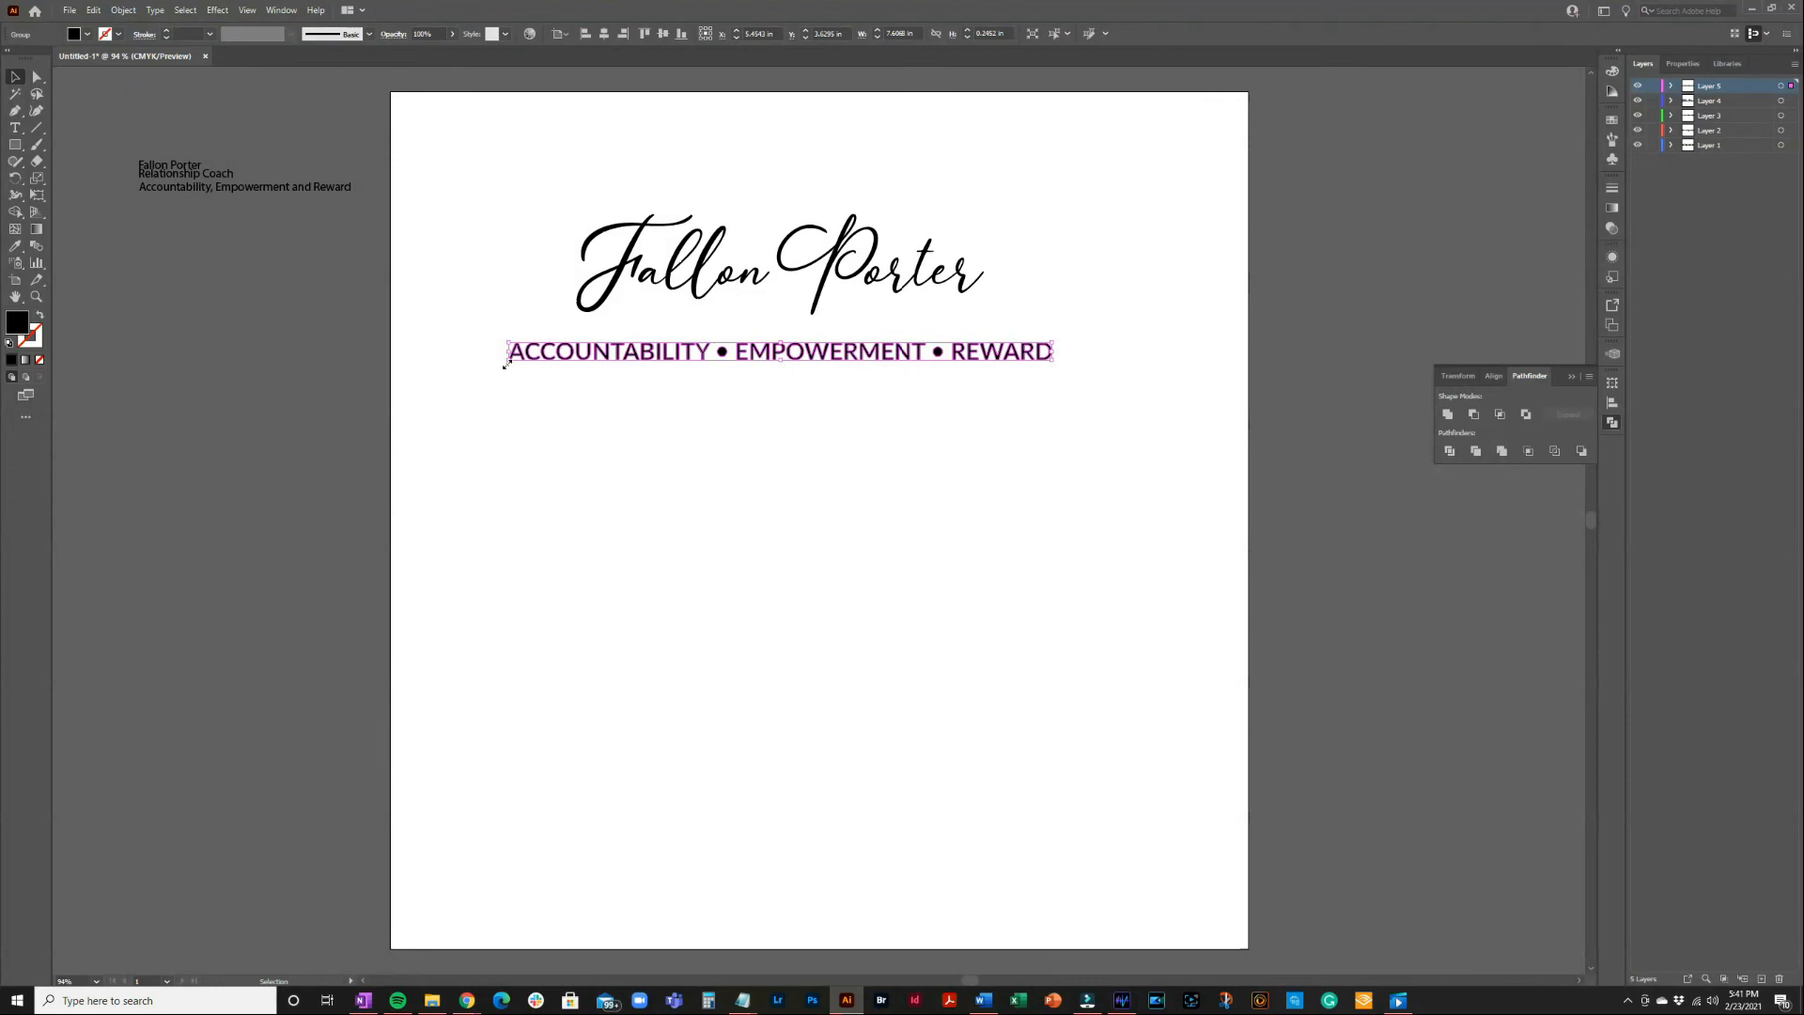
pyautogui.moveTo(505, 364); pyautogui.dragTo(528, 360)
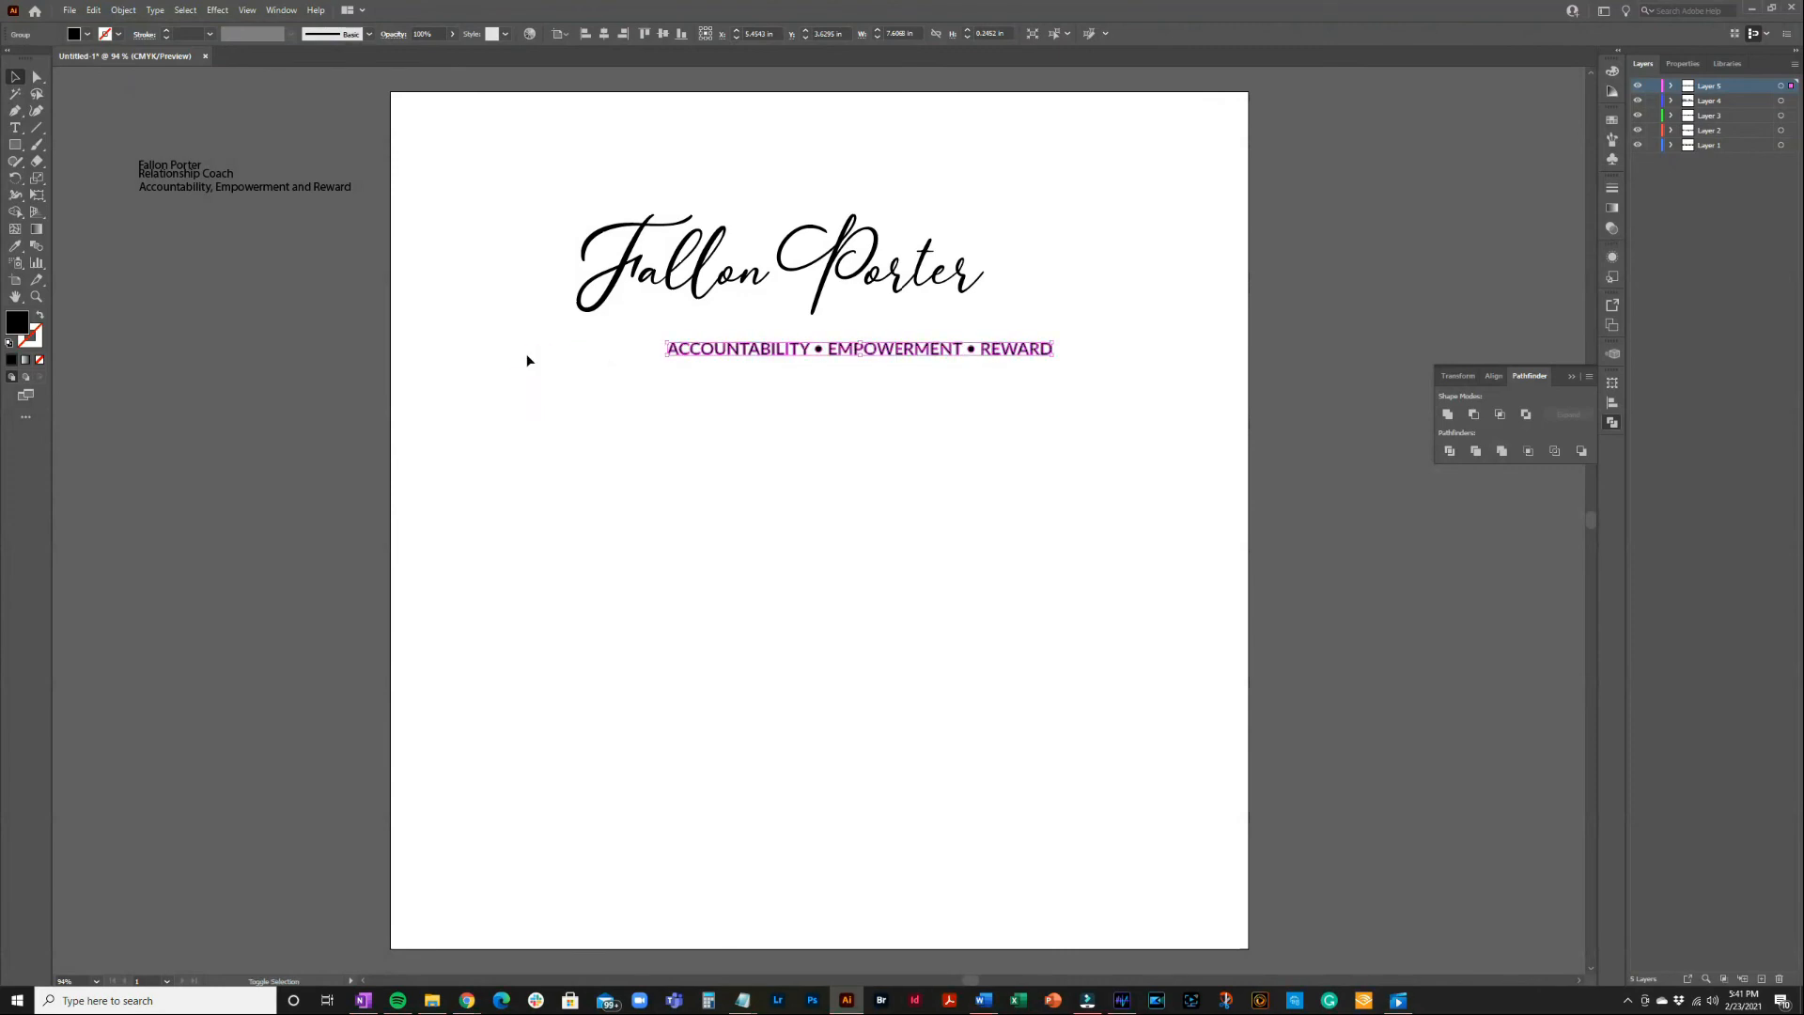
pyautogui.moveTo(917, 351); pyautogui.dragTo(844, 336)
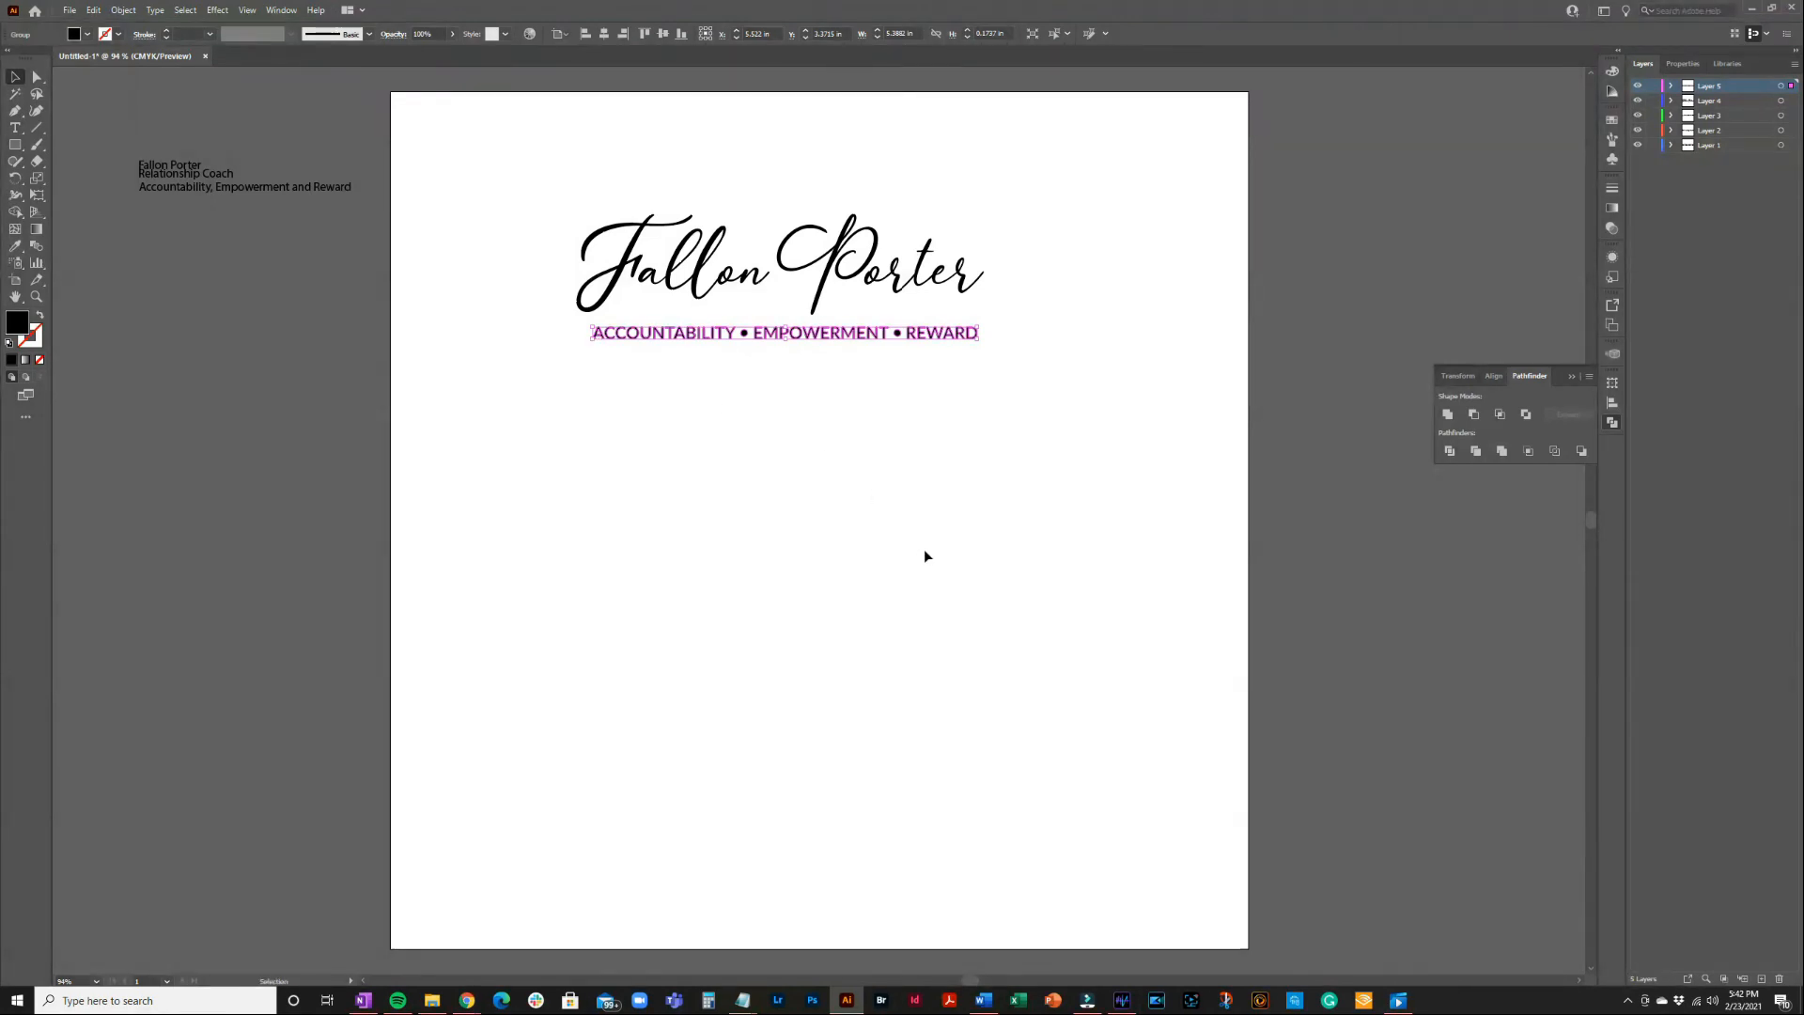
# Centre the tagline group horizontally on the artboard
pyautogui.click(905, 451)
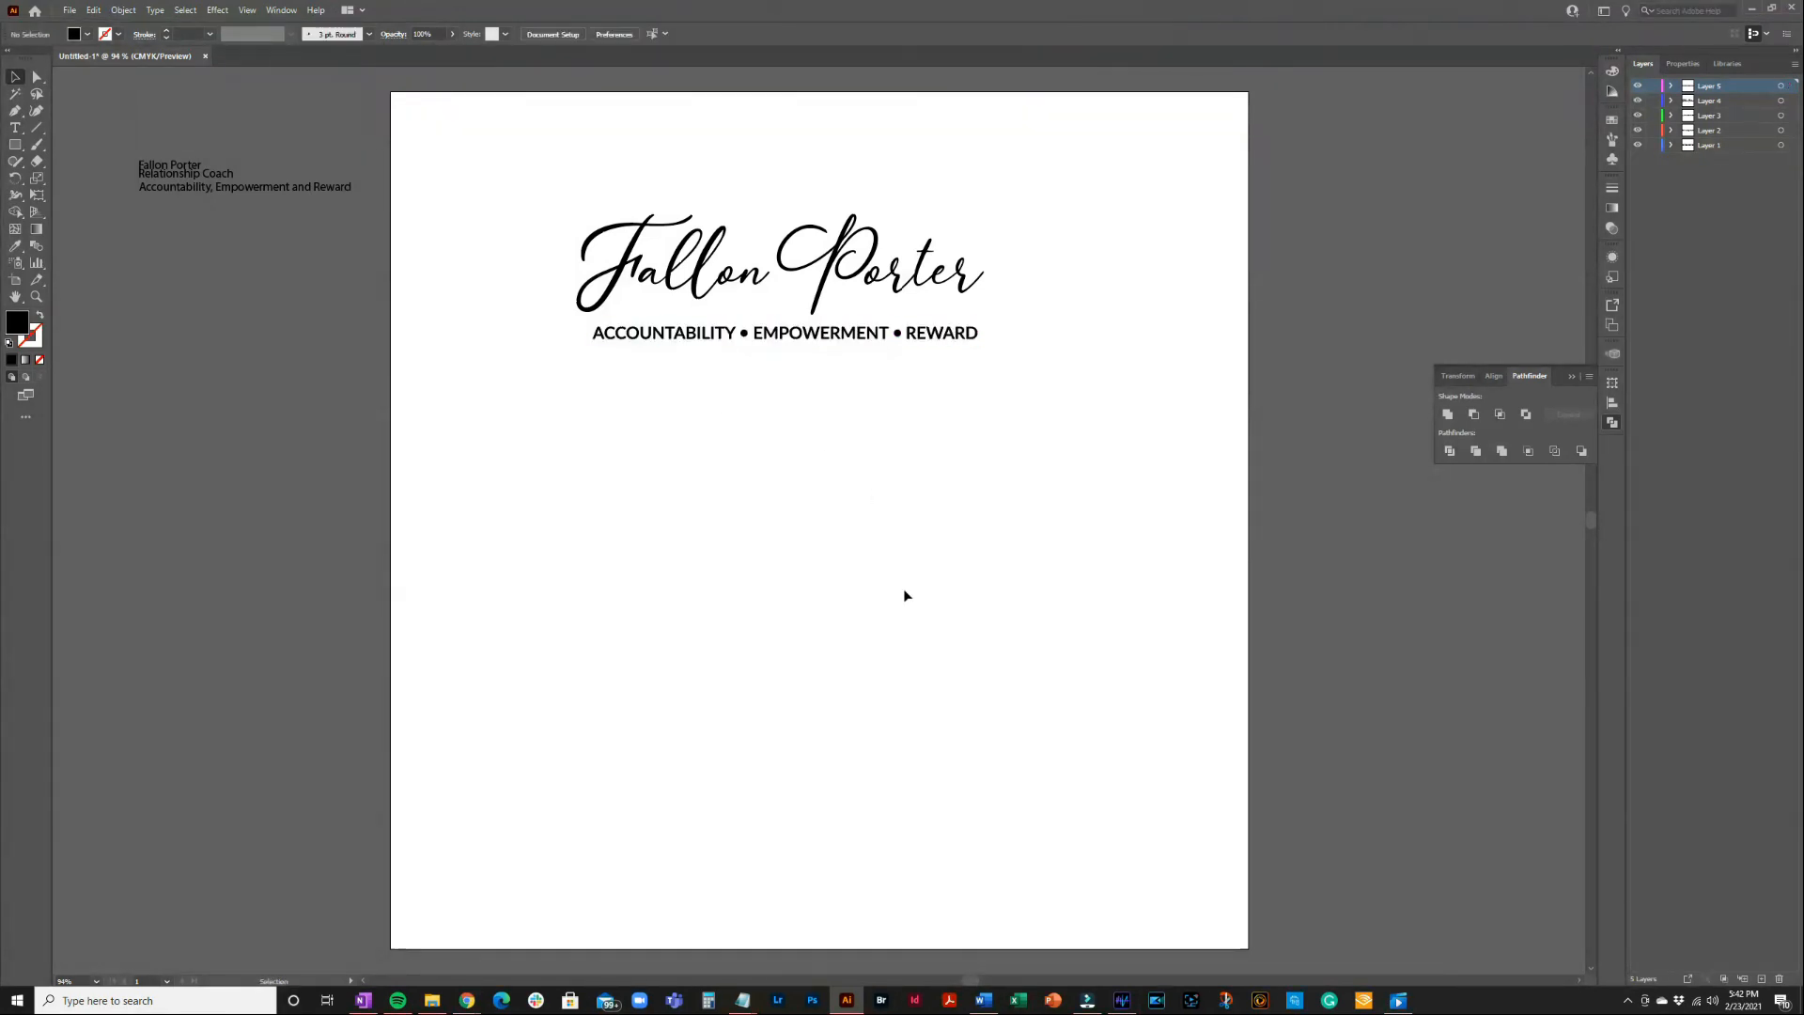
pyautogui.click(860, 343)
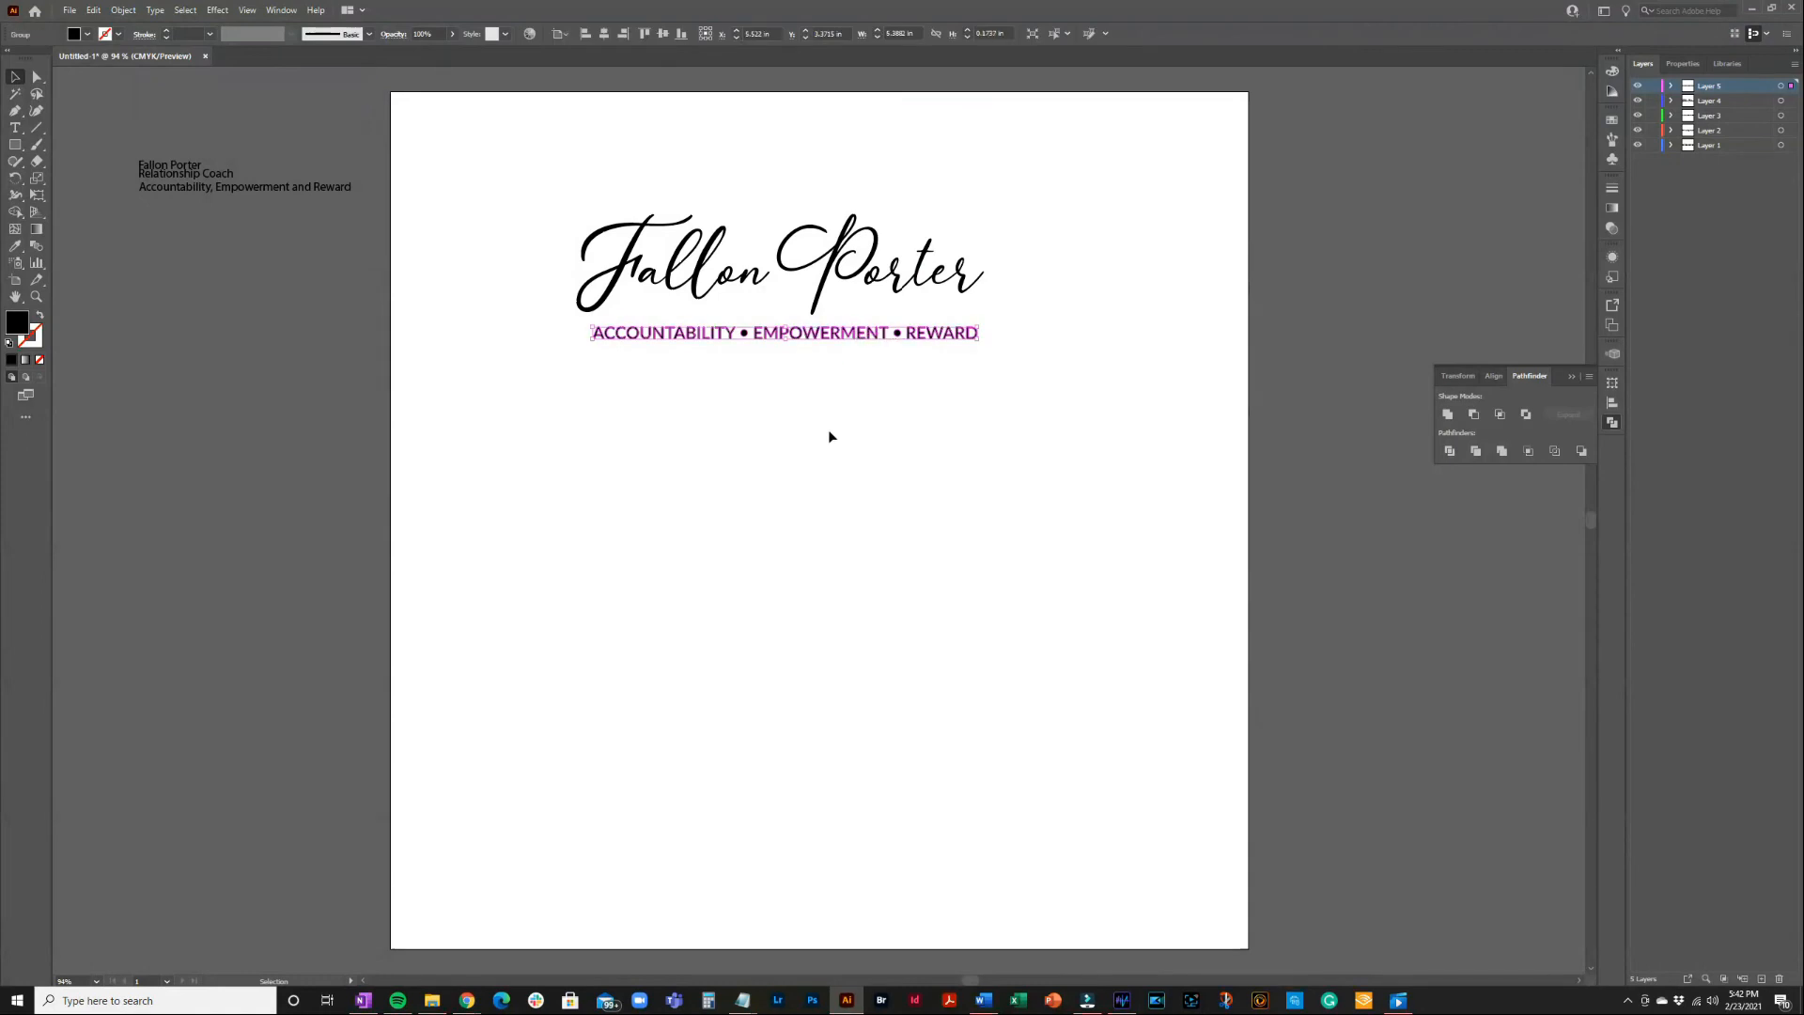
pyautogui.click(604, 34)
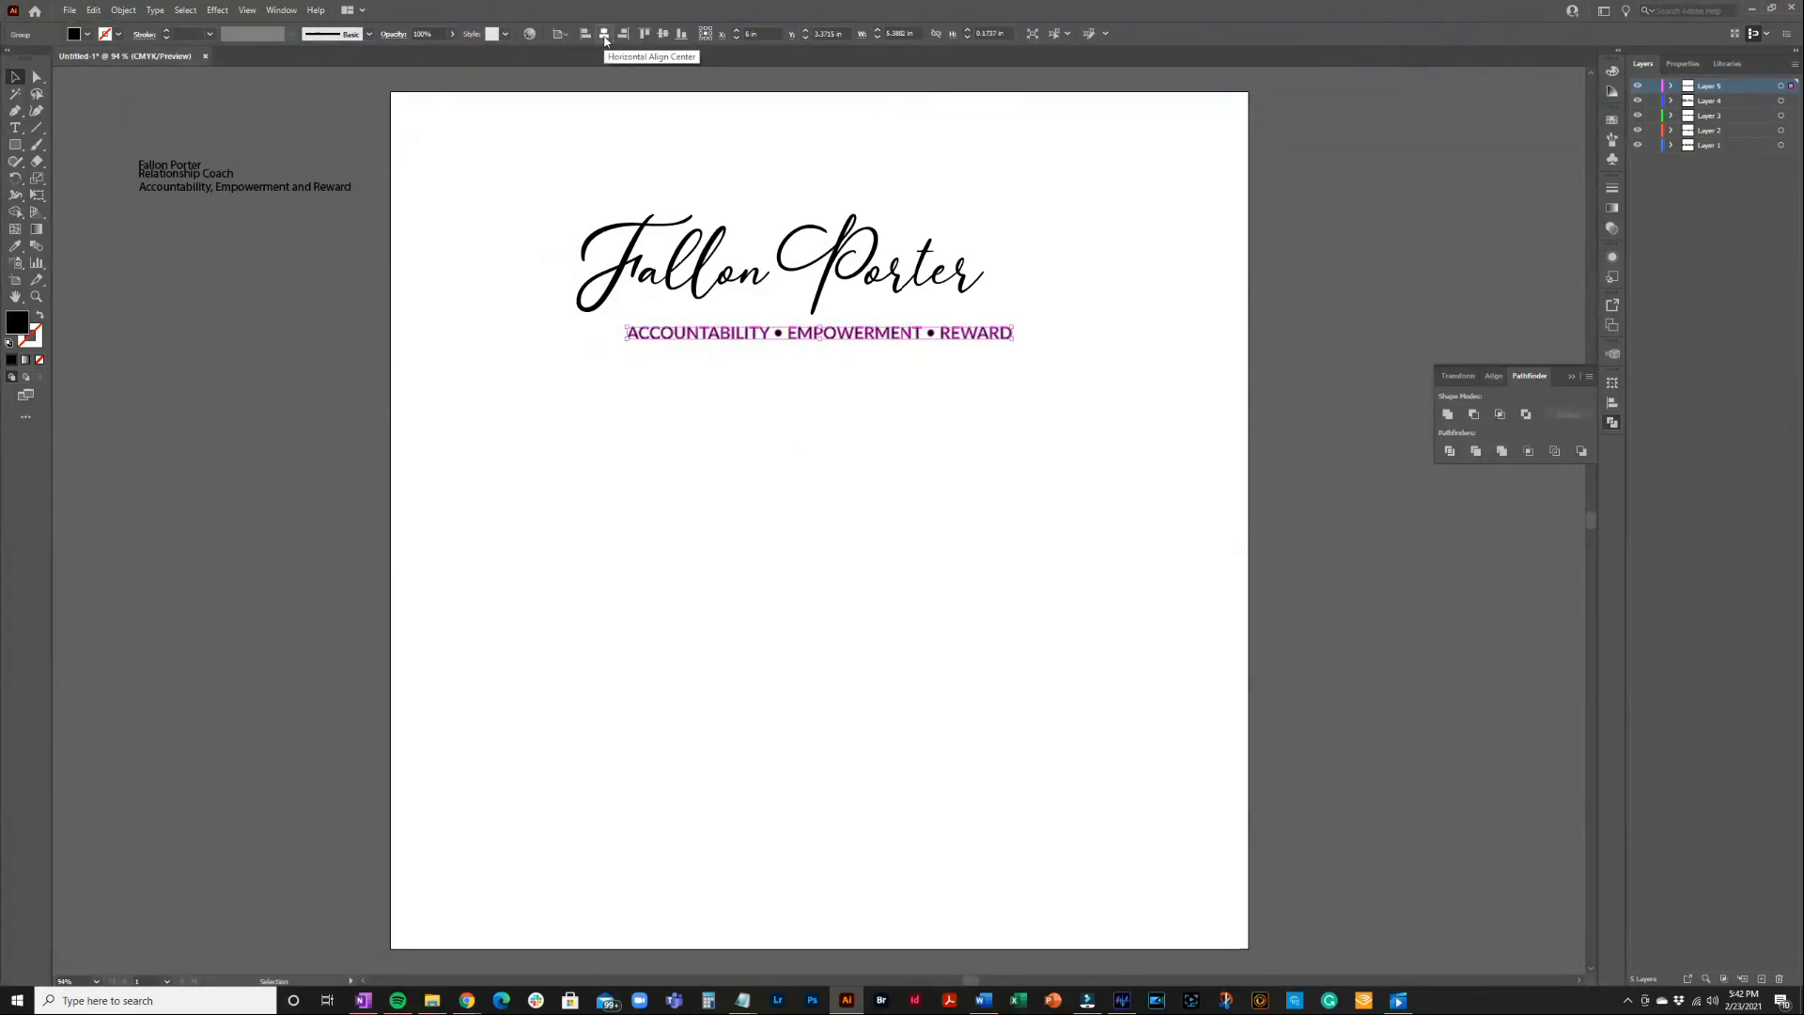
pyautogui.click(897, 394)
pyautogui.click(751, 289)
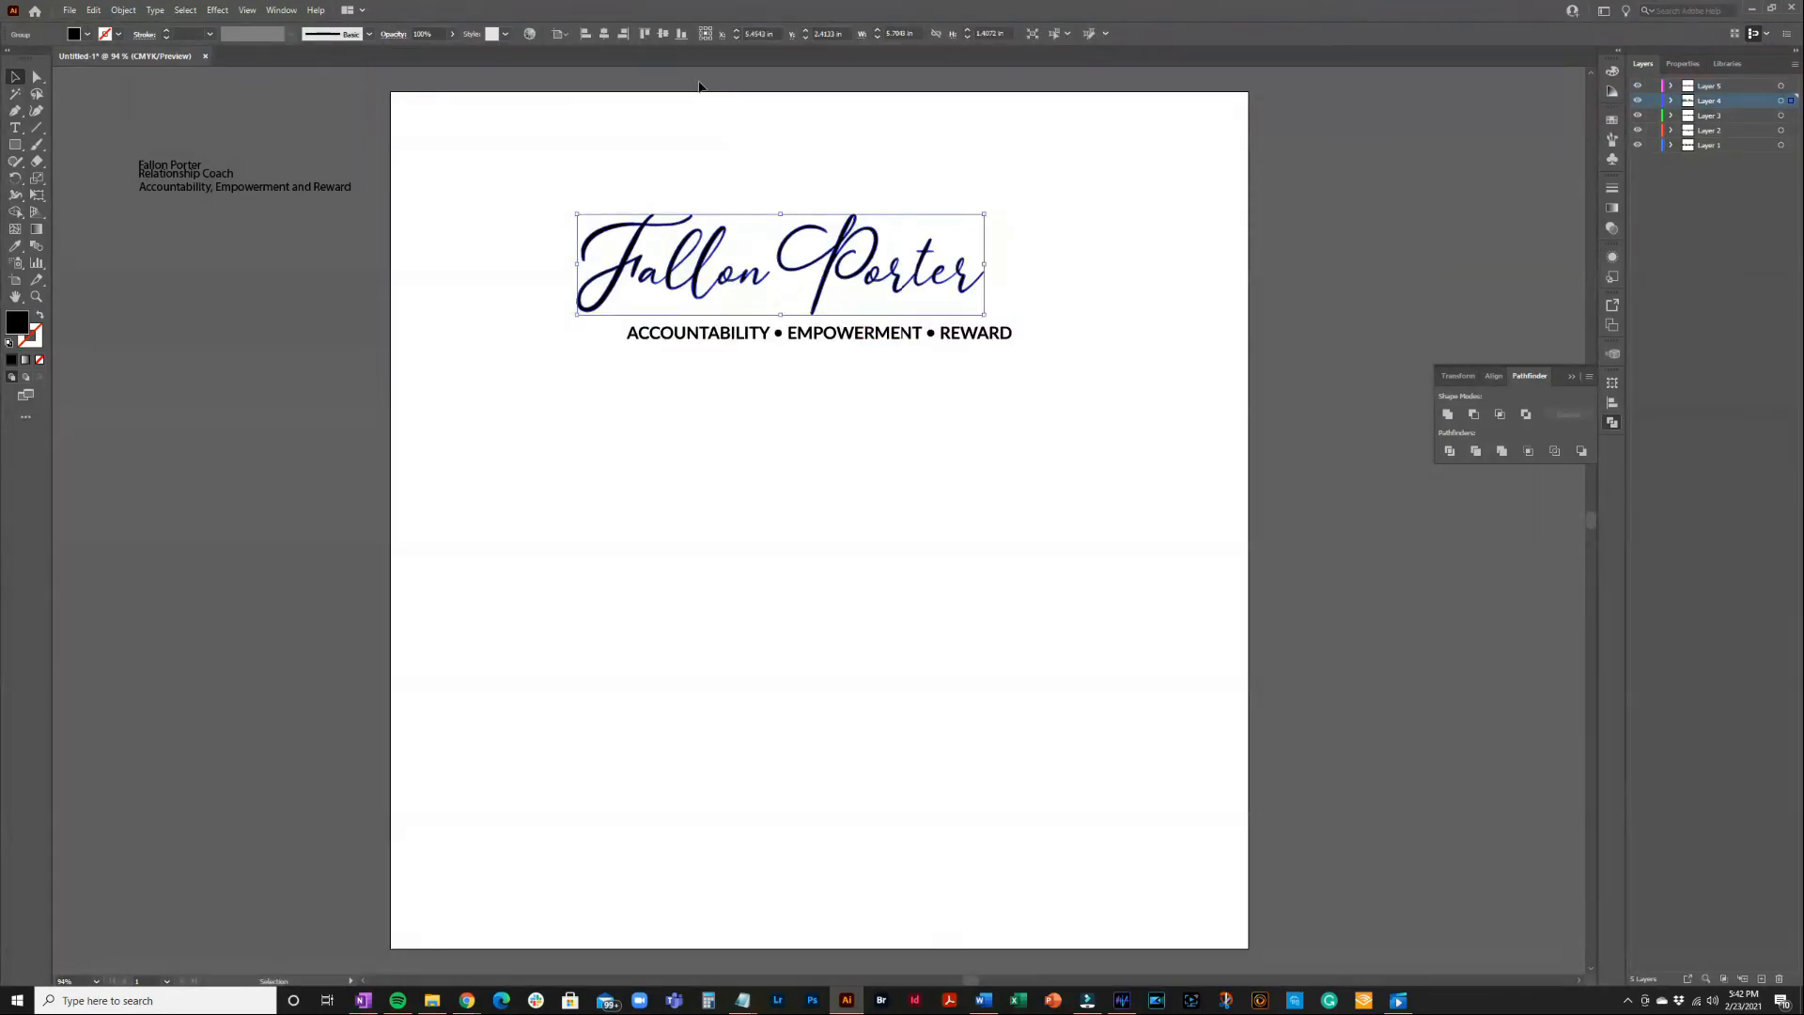
pyautogui.click(605, 35)
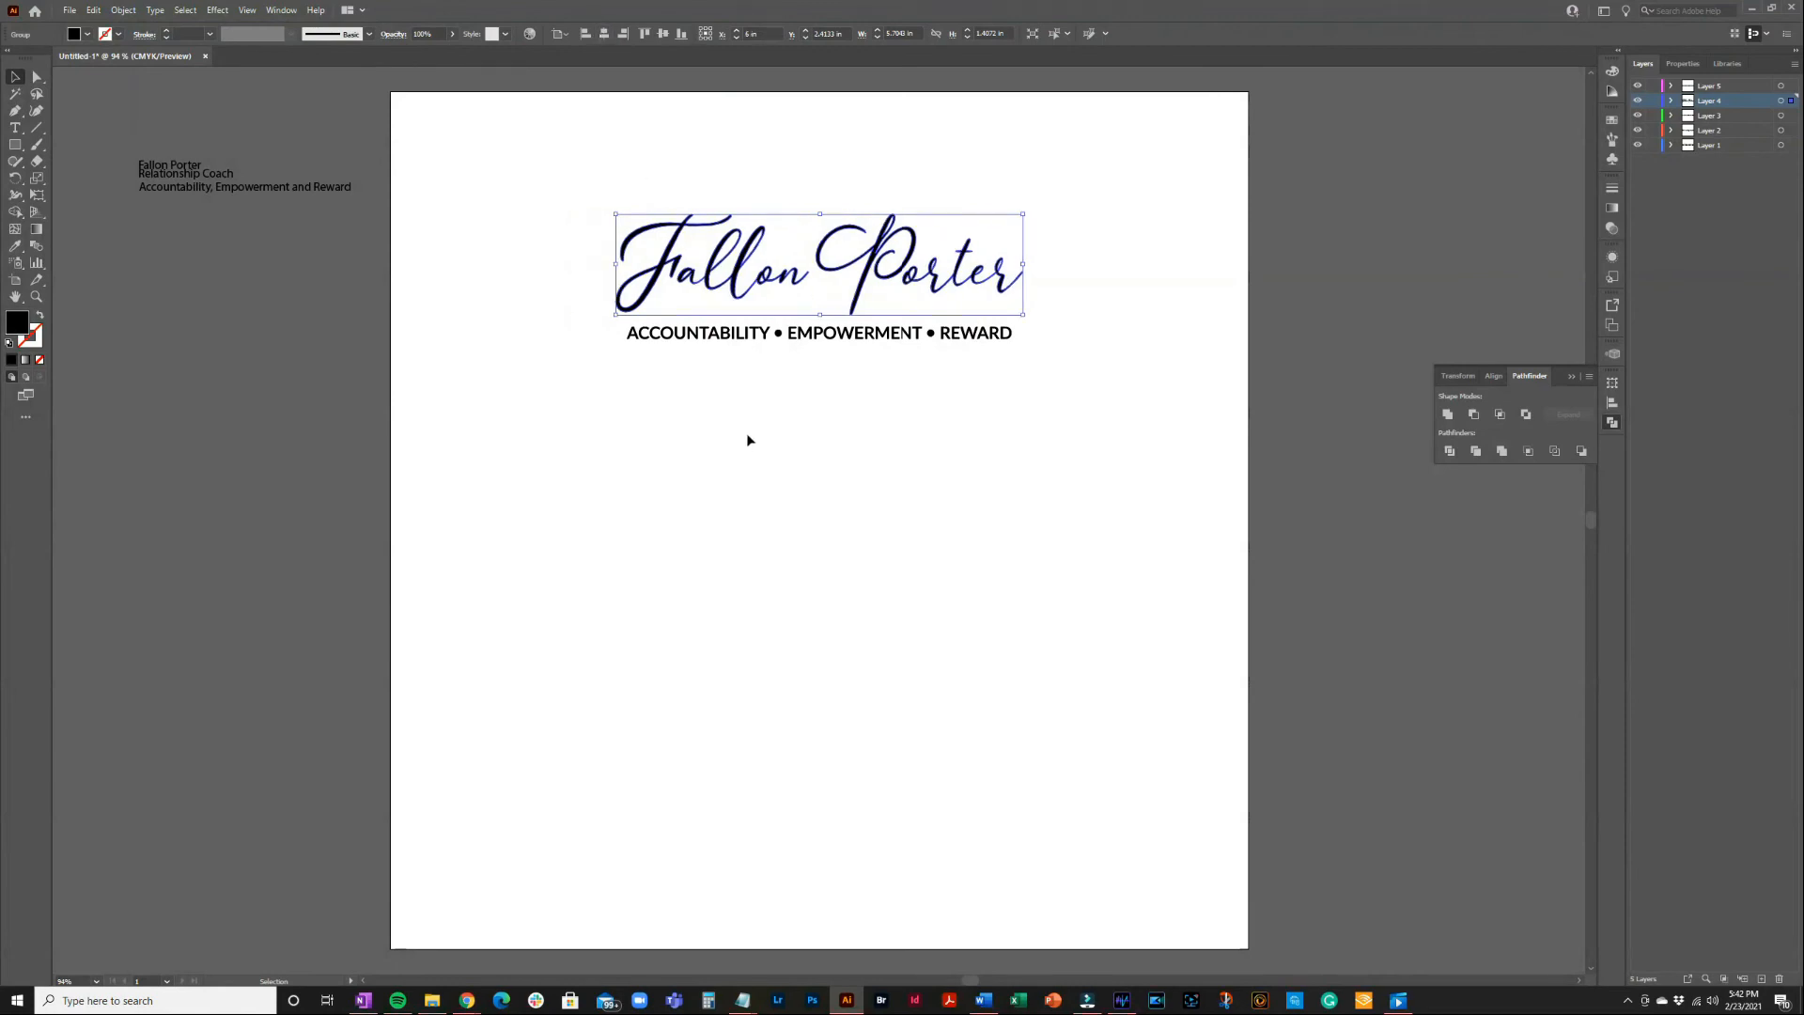
pyautogui.click(750, 676)
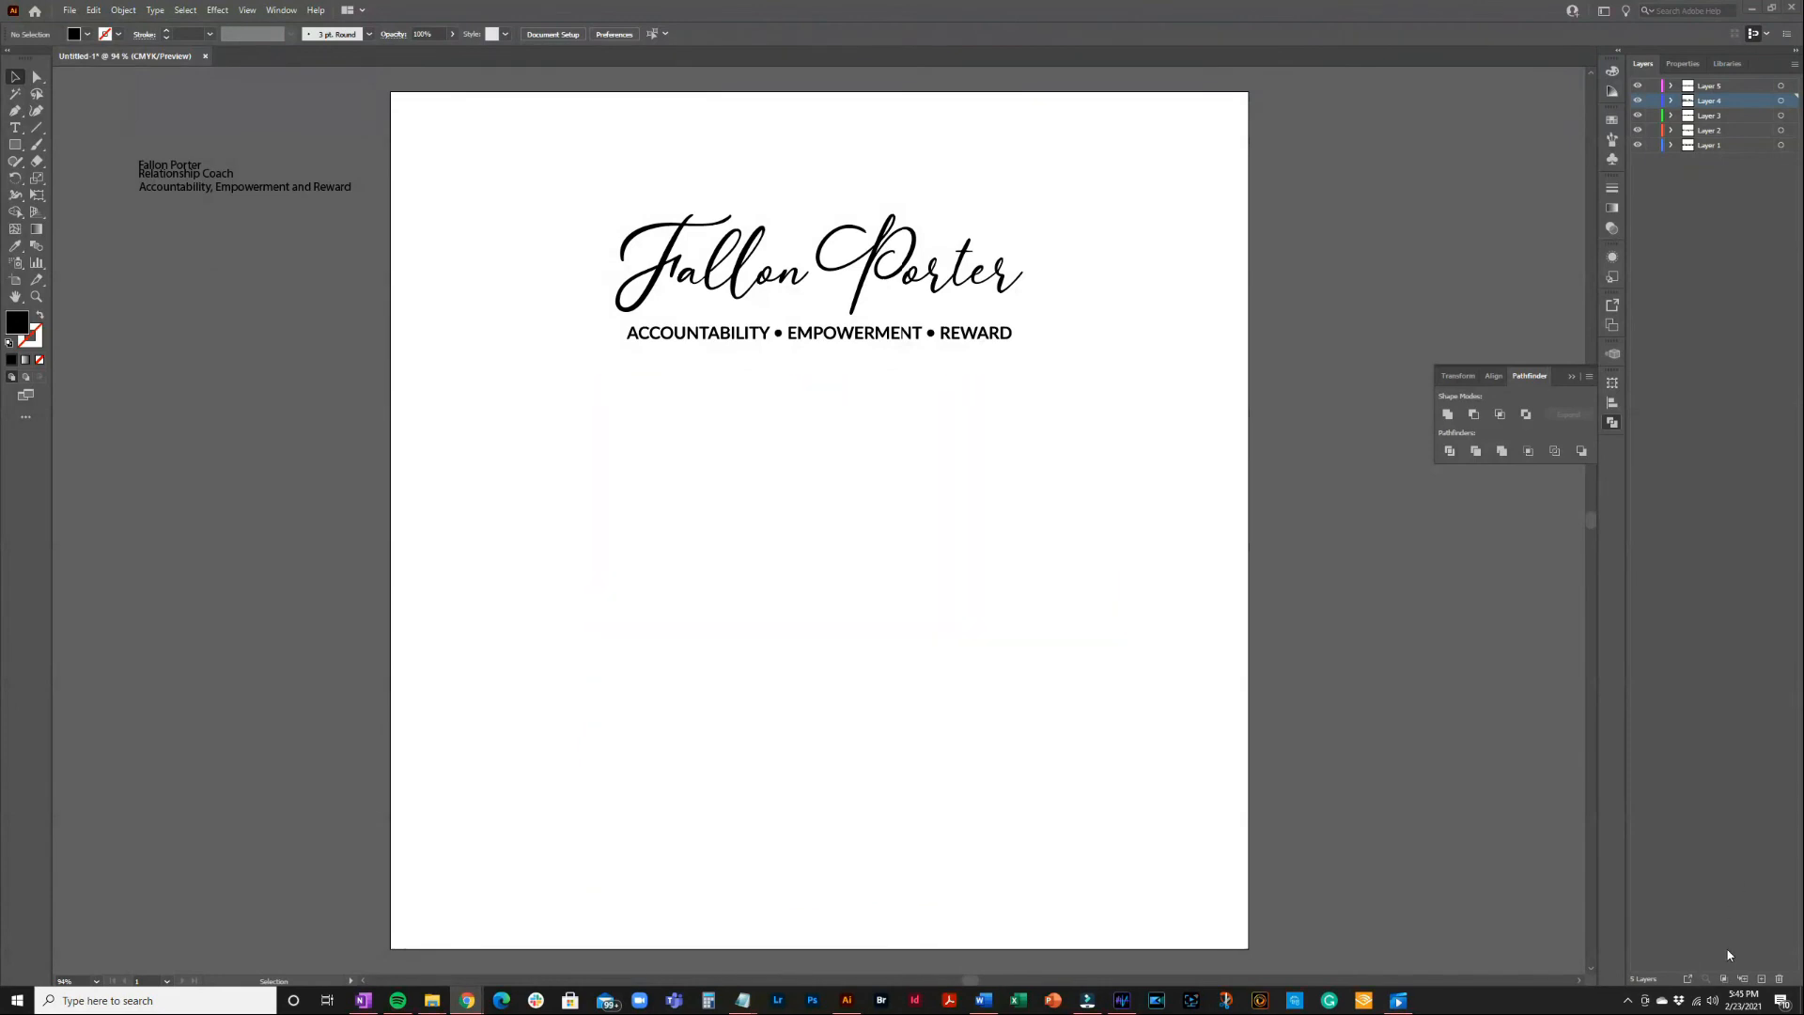
pyautogui.click(1761, 979)
# Place the Fallon's Color Palette JPG image through File > Place
pyautogui.click(71, 11)
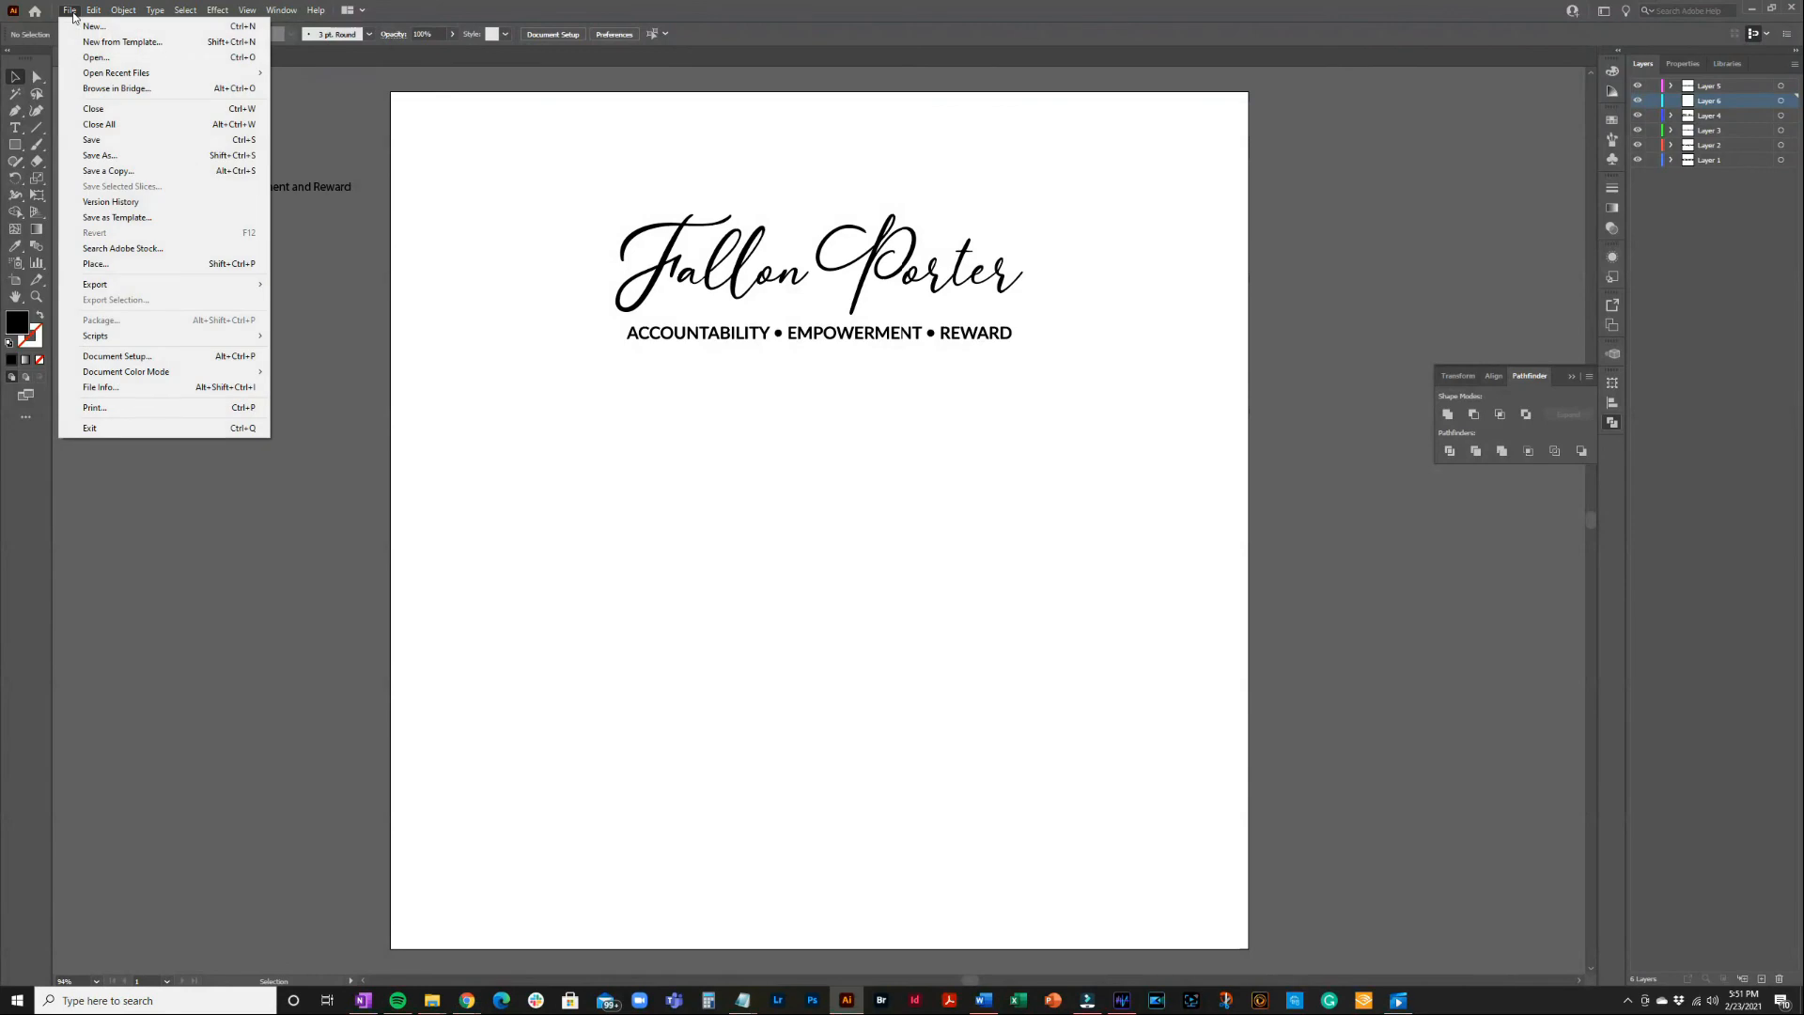
pyautogui.click(96, 264)
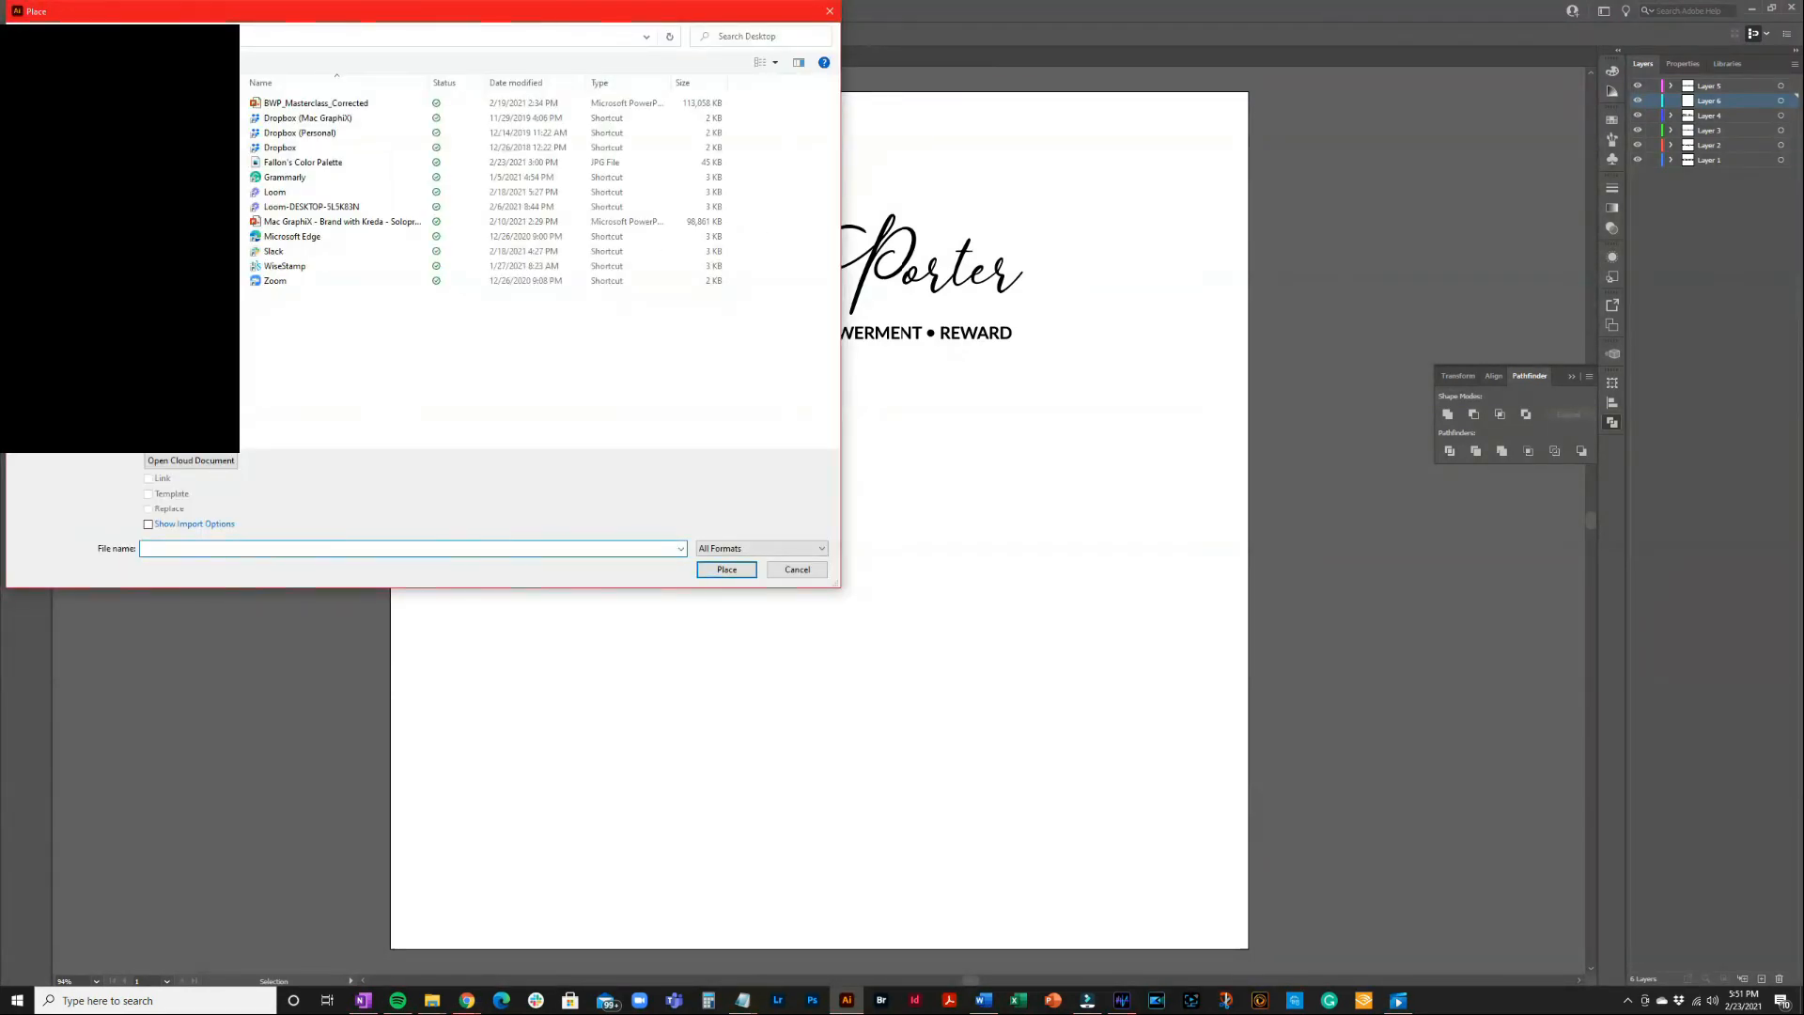
pyautogui.click(326, 164)
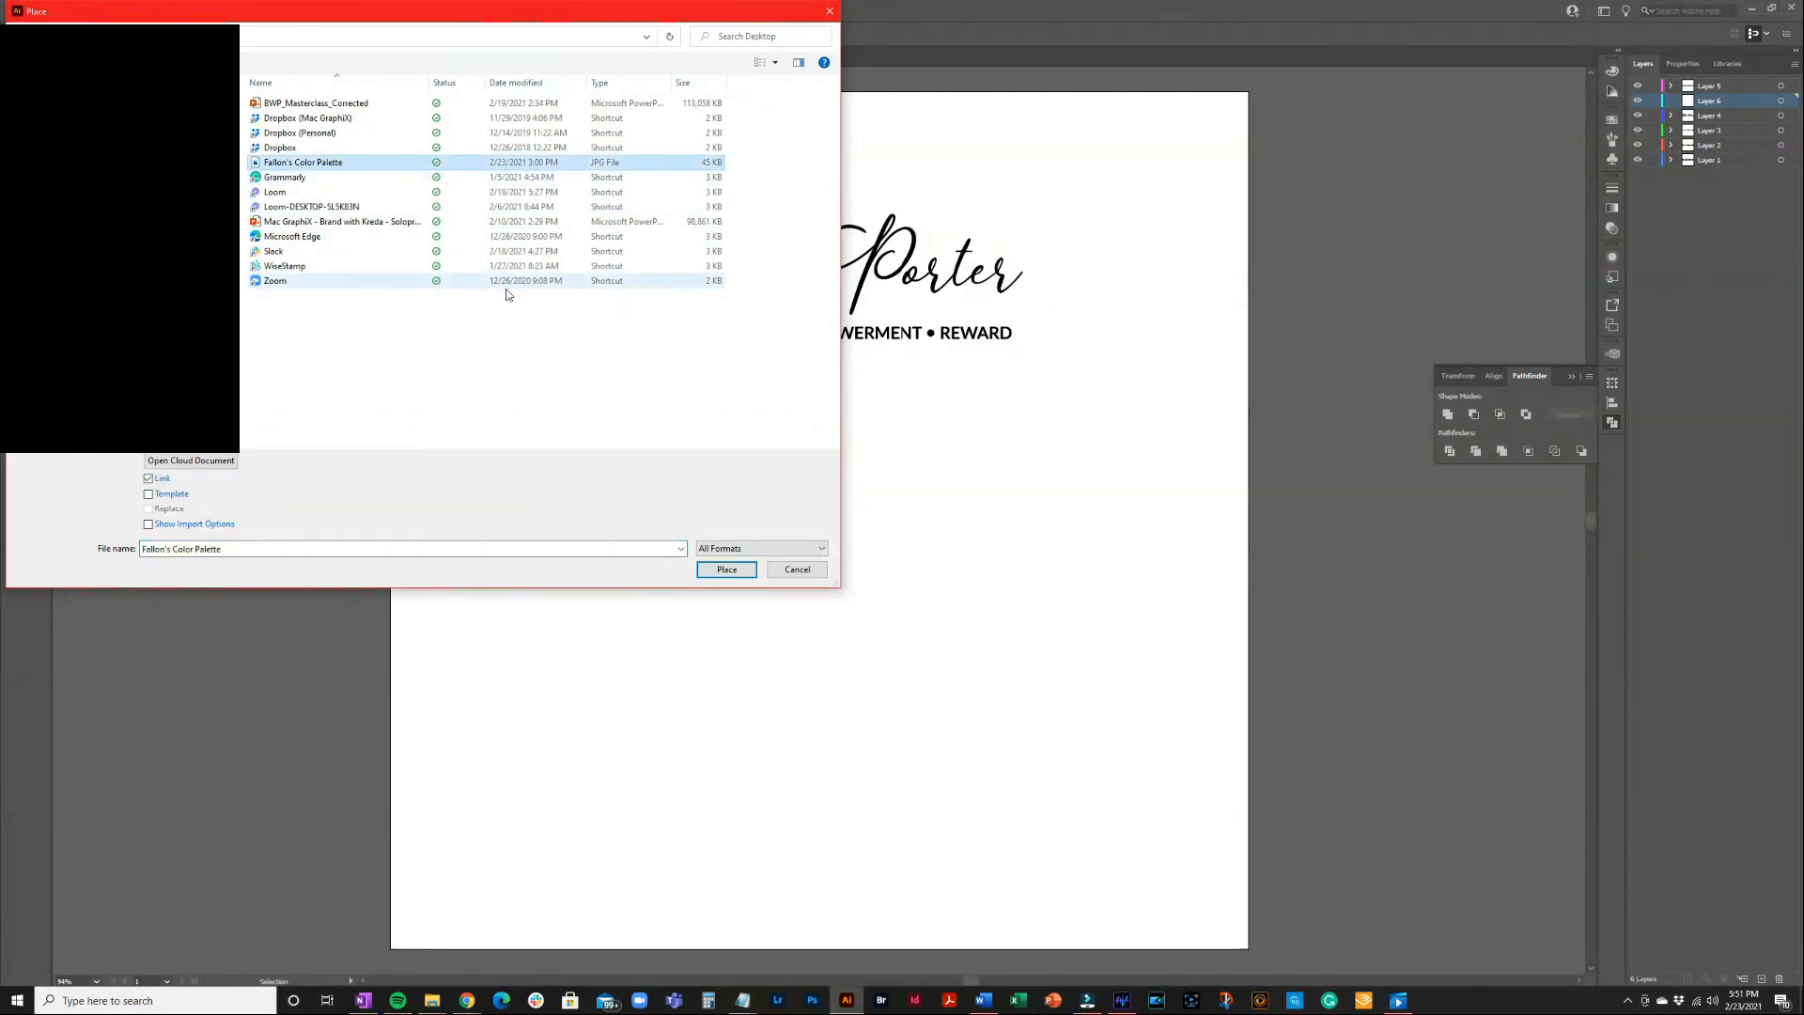
pyautogui.click(727, 570)
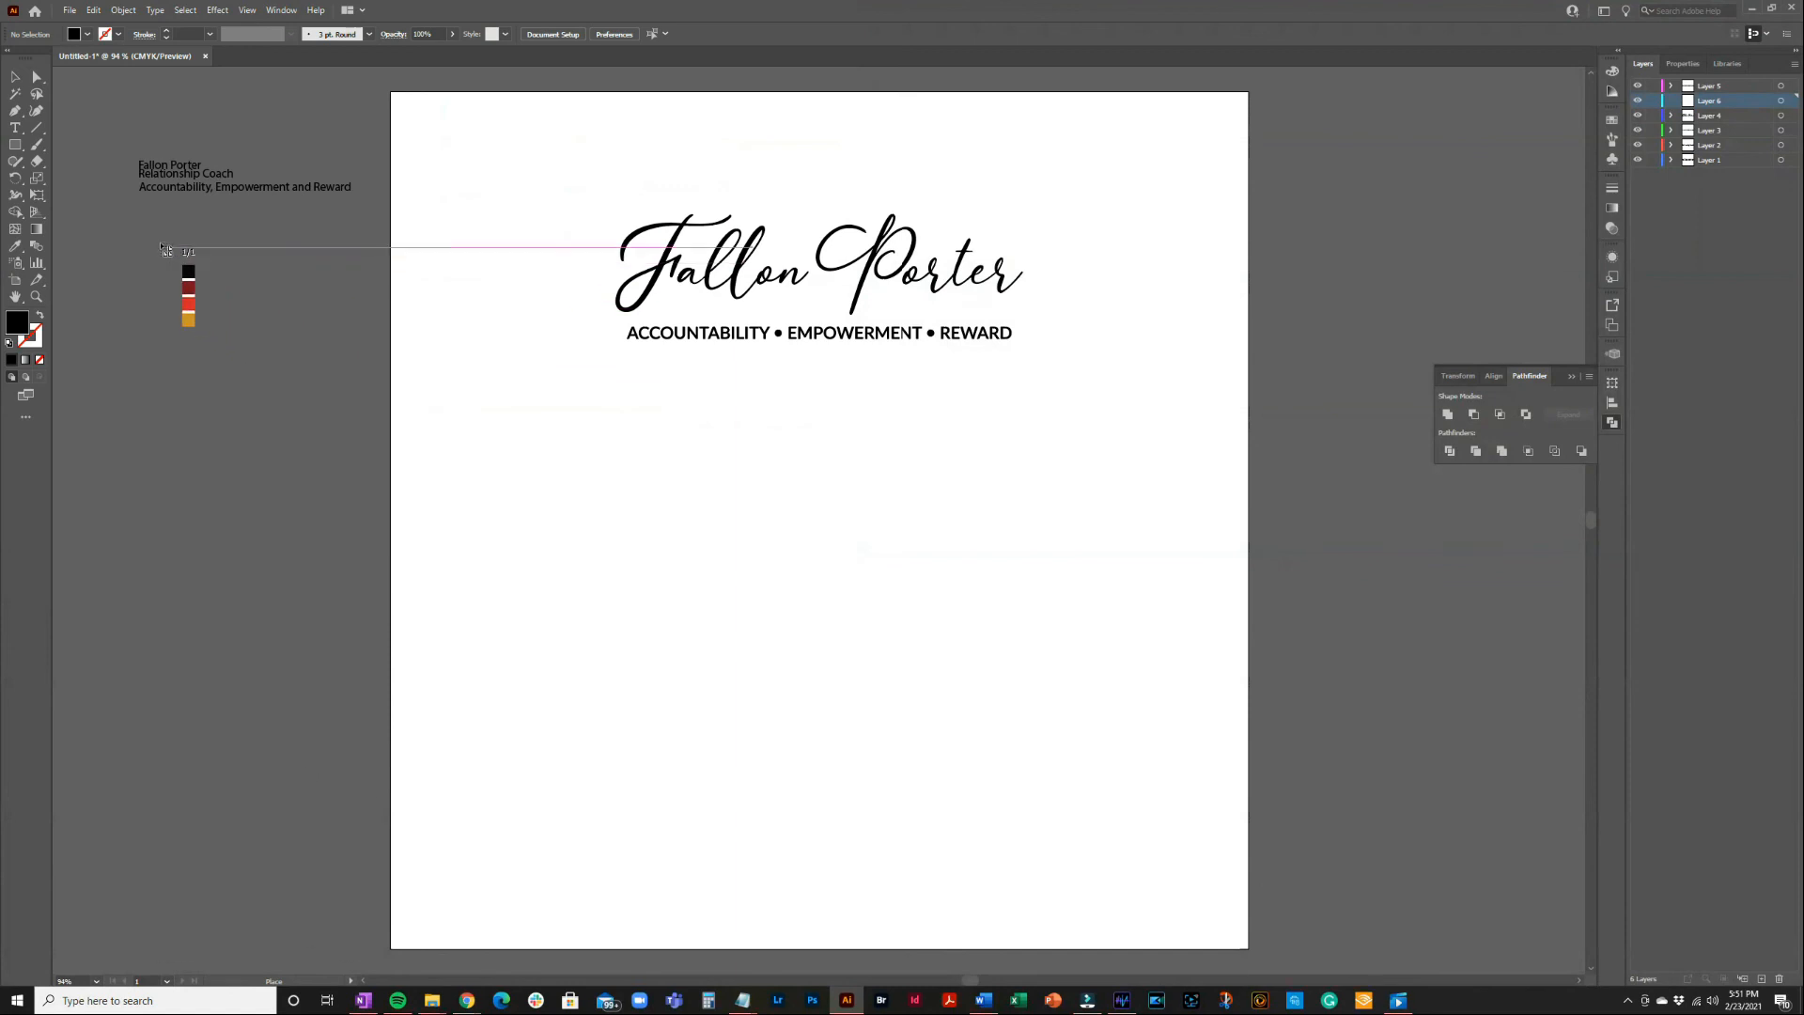
# Drop the colour palette image left of the artboard and embed it
pyautogui.click(130, 217)
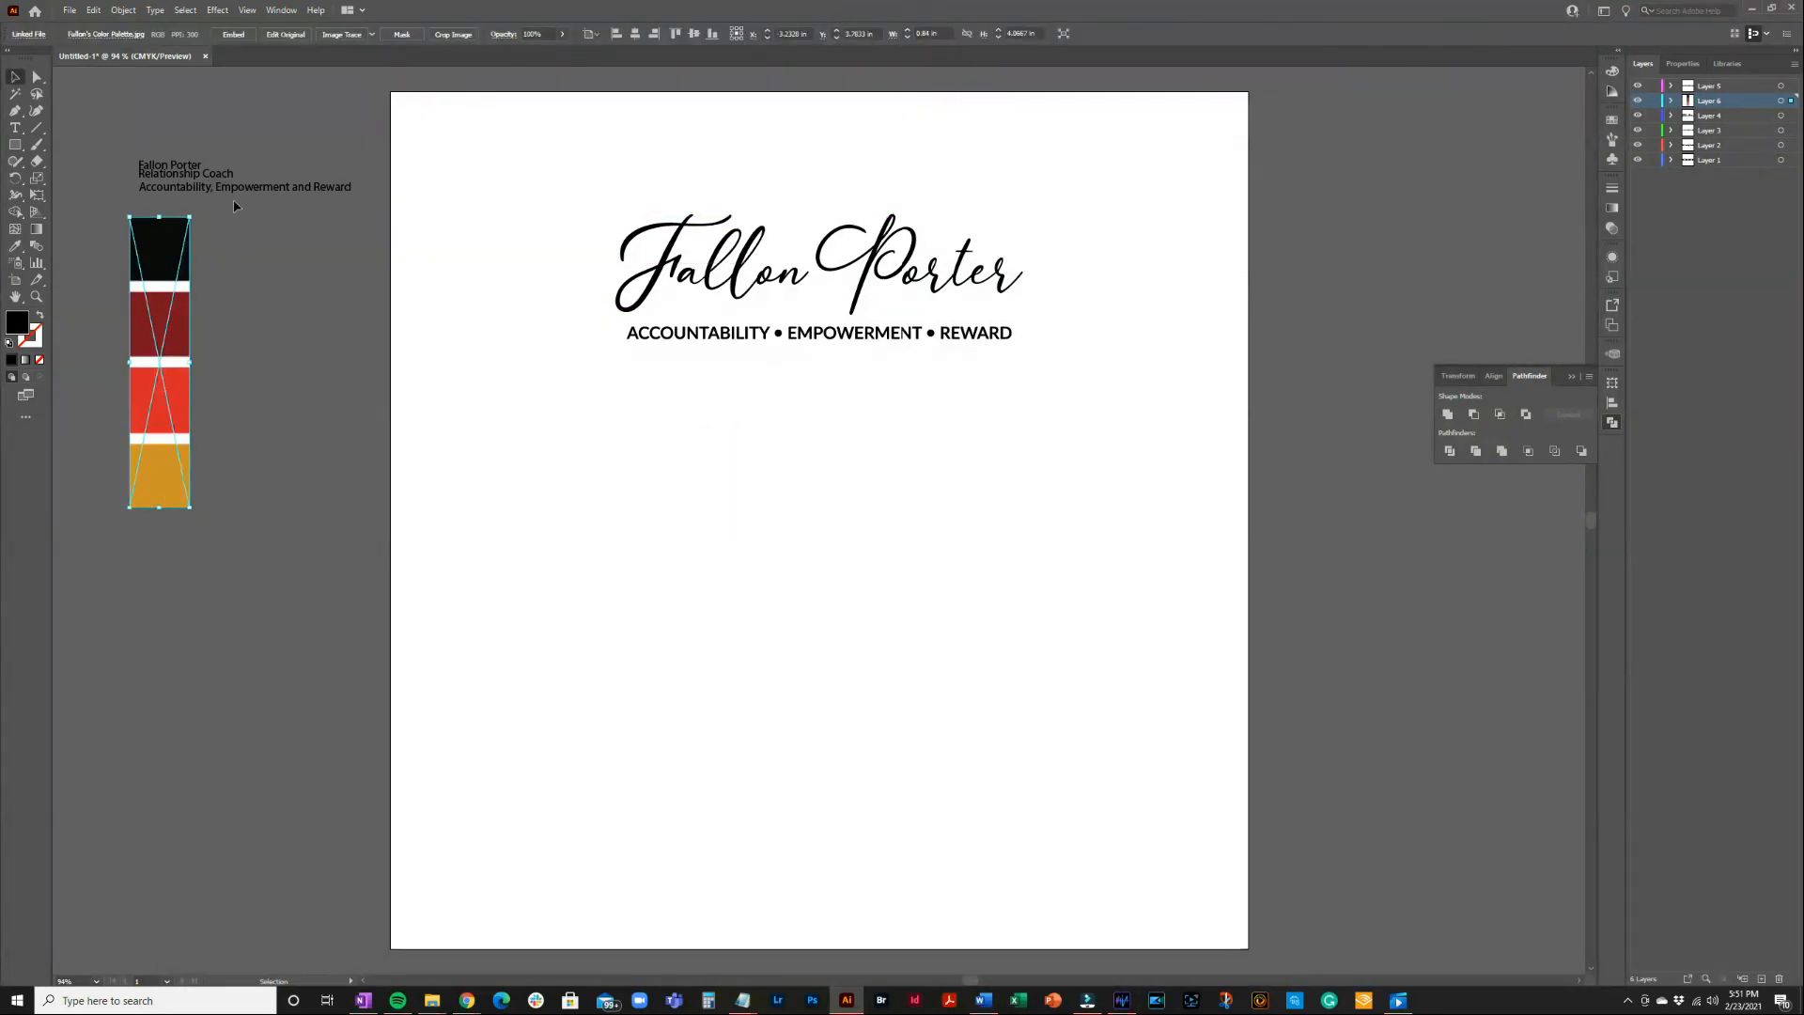
pyautogui.click(233, 34)
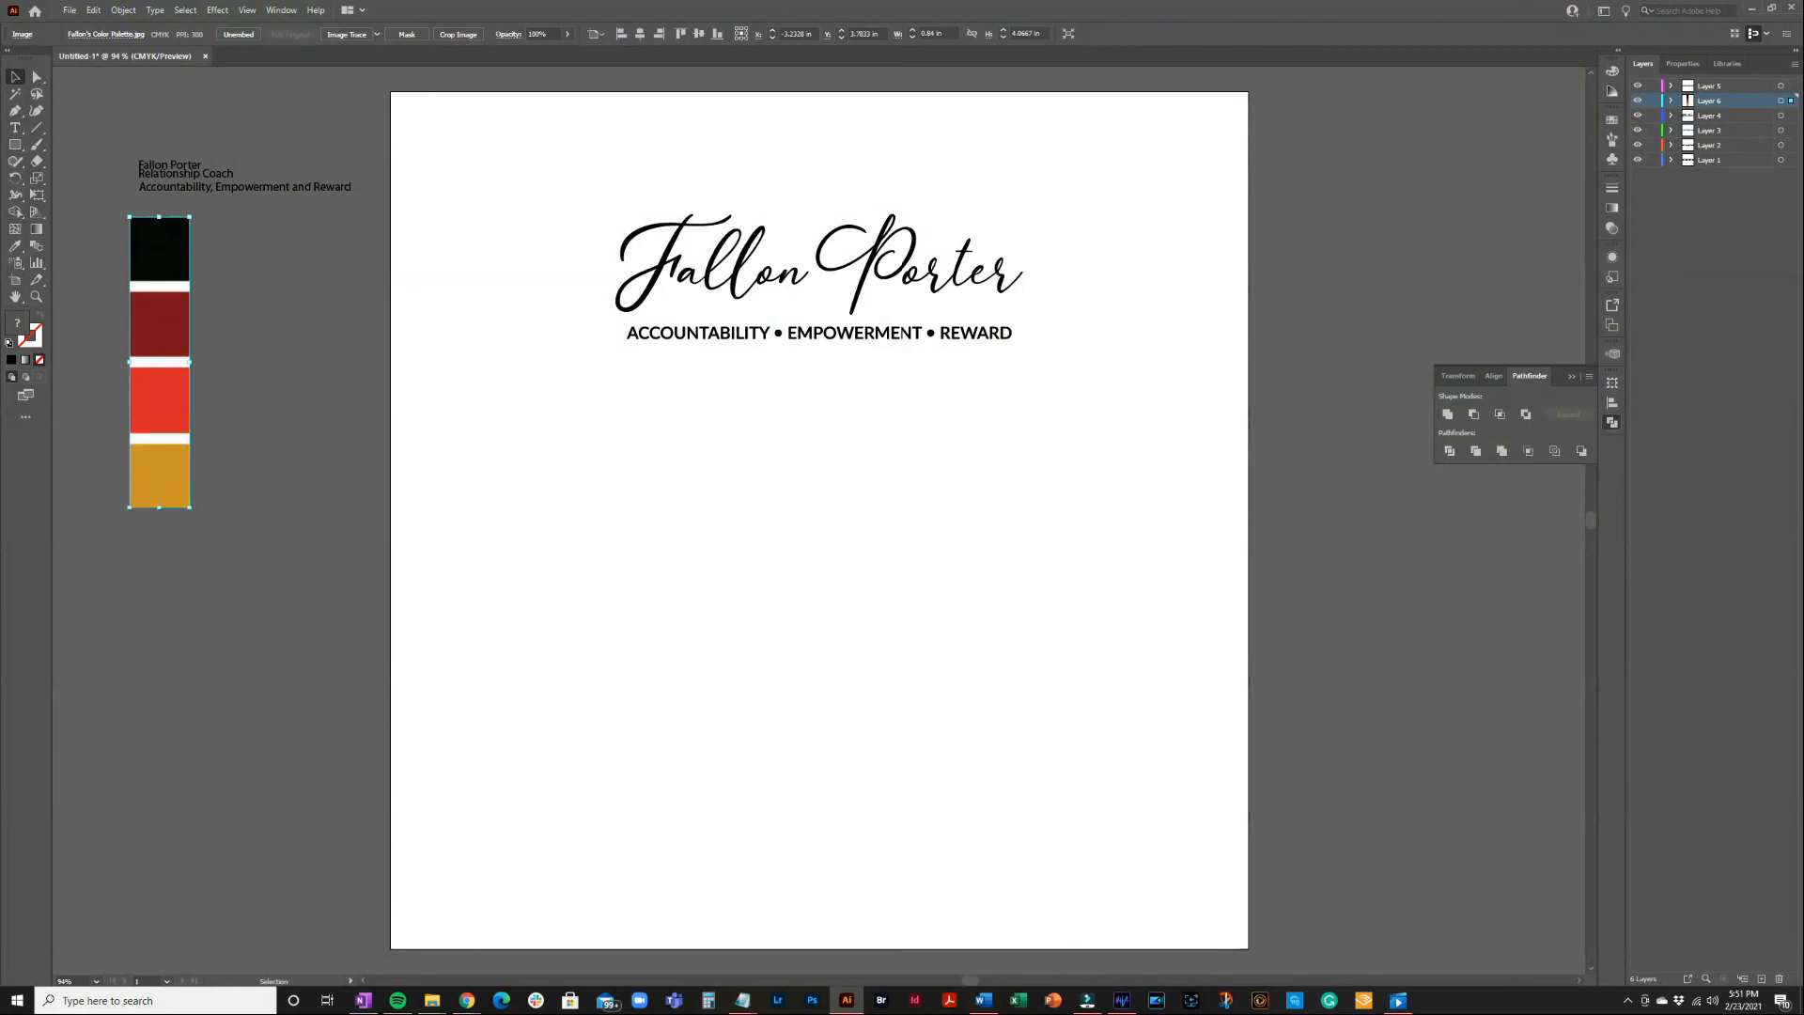
pyautogui.hotkey('alt', 'Tab')
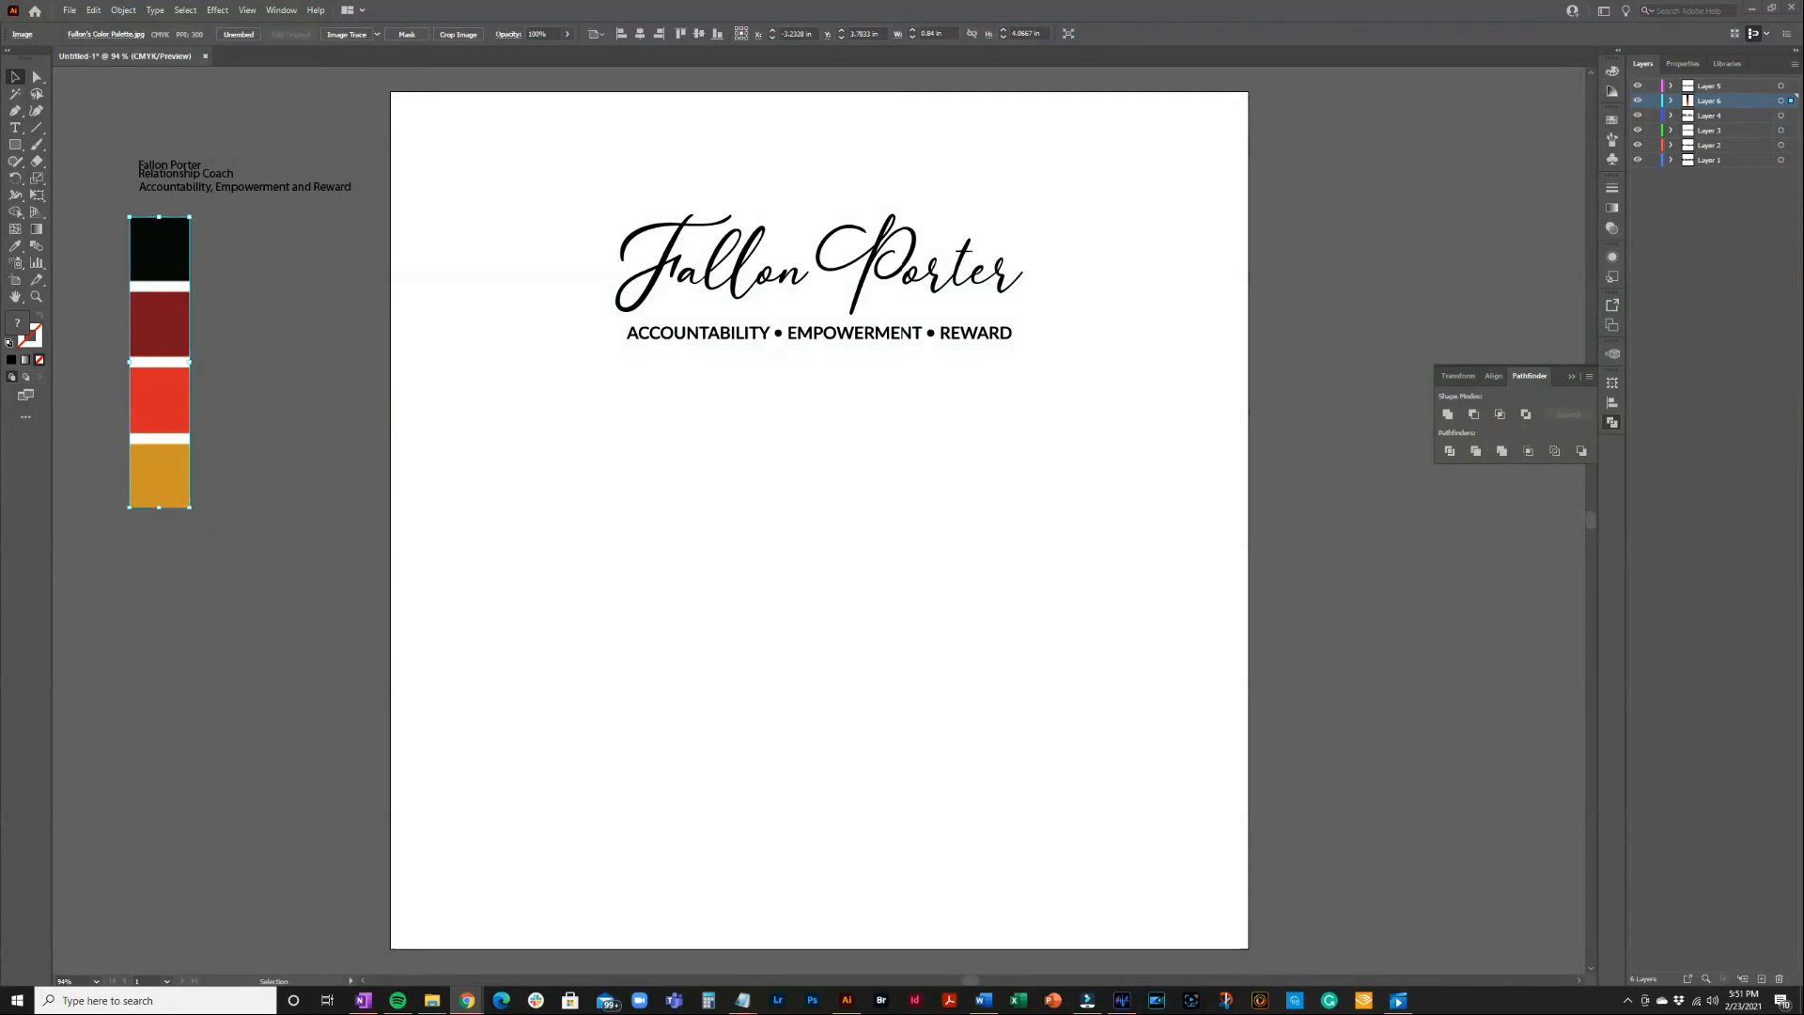
pyautogui.click(616, 202)
pyautogui.moveTo(624, 201); pyautogui.dragTo(1025, 305)
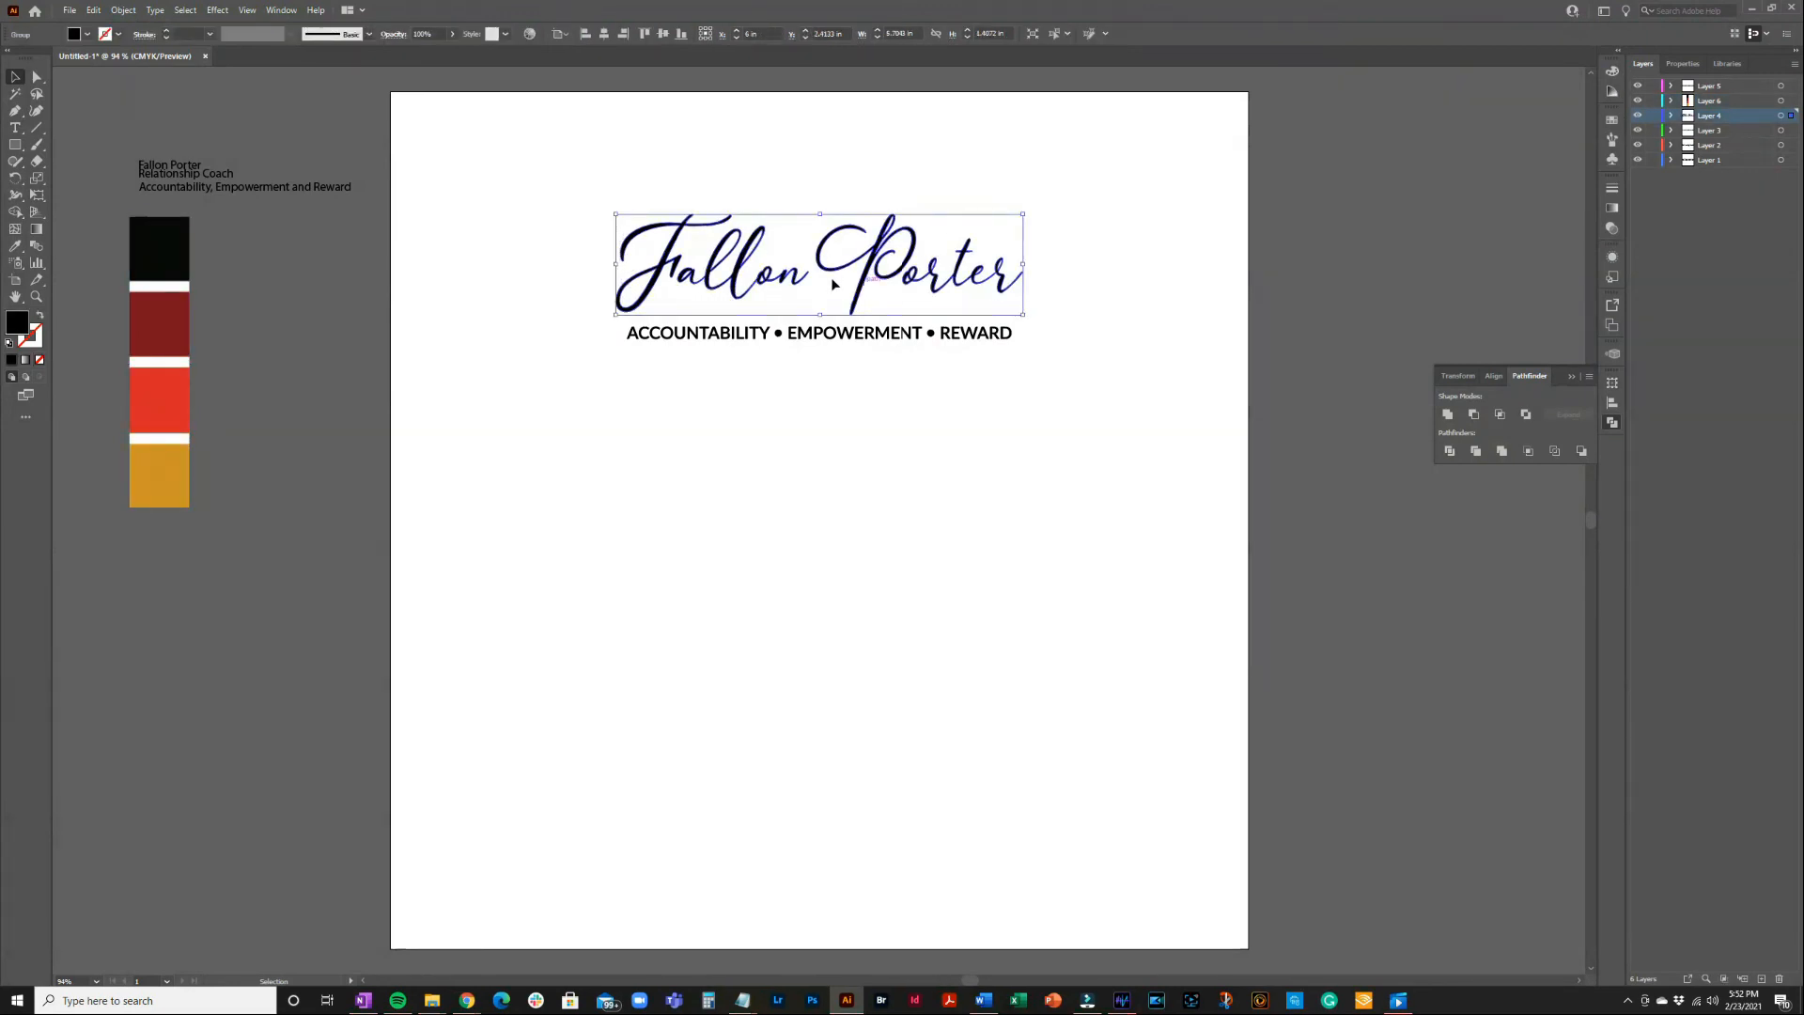
pyautogui.click(16, 249)
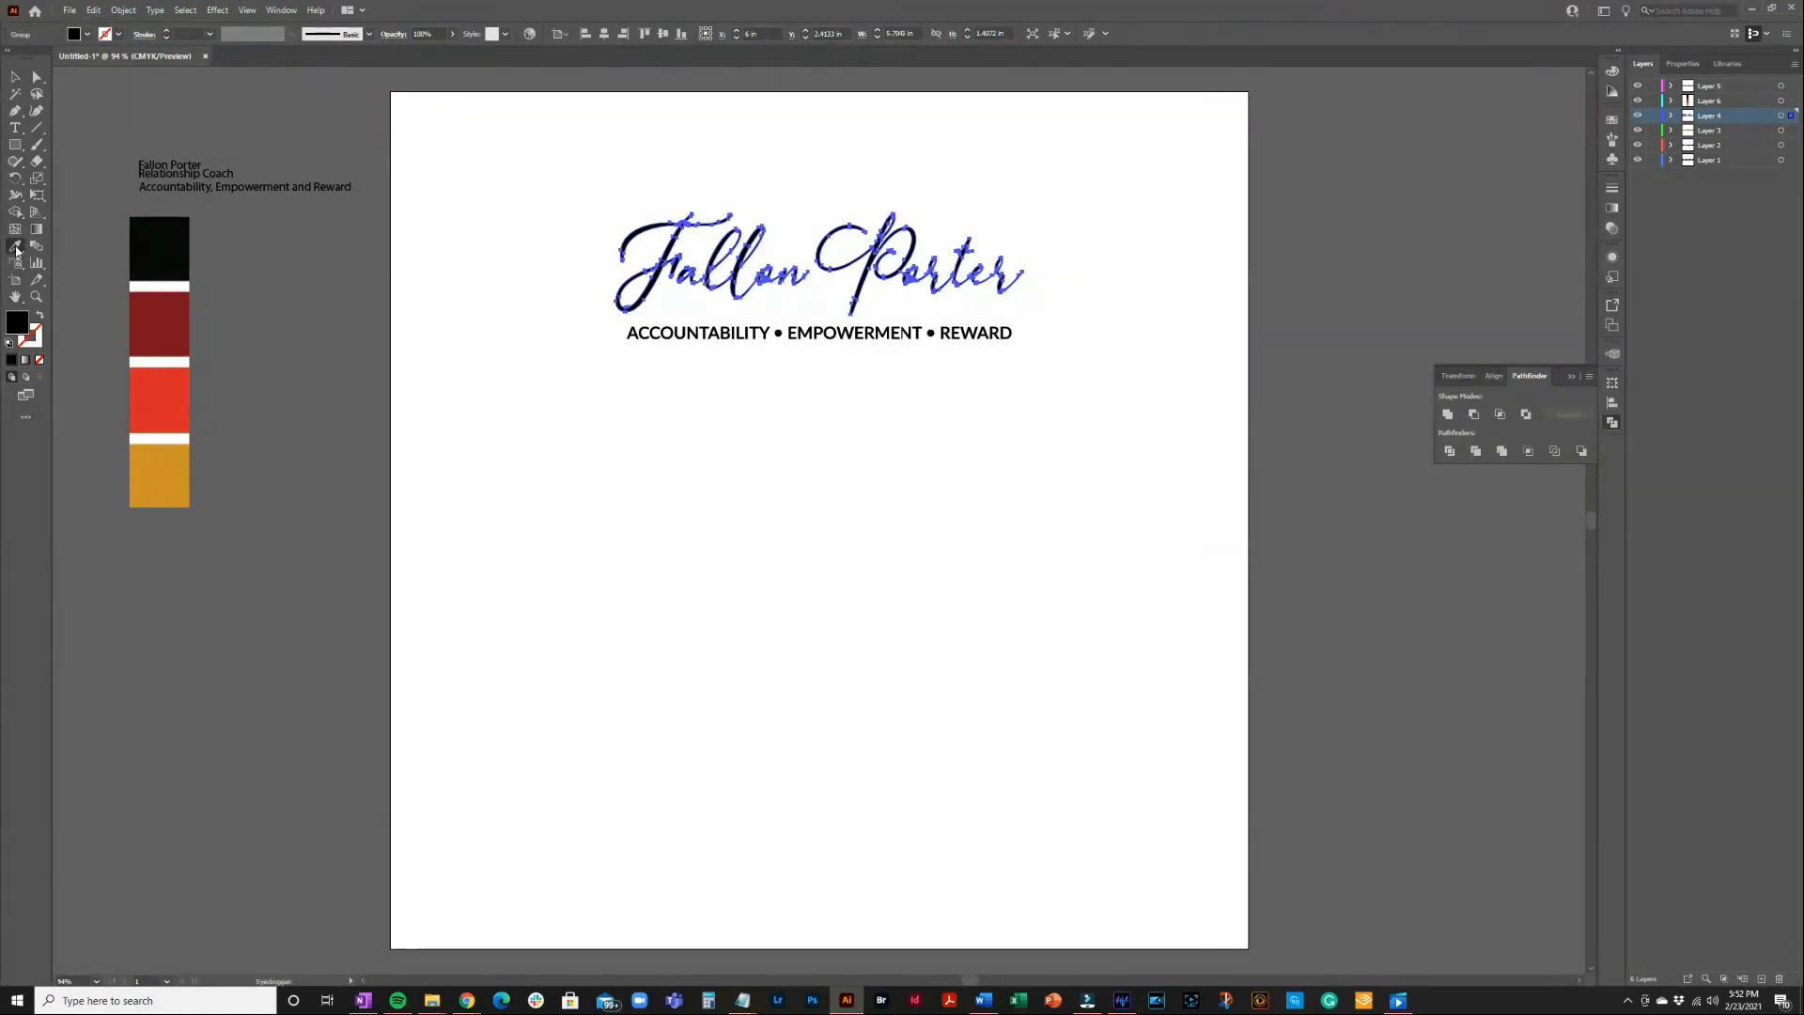
pyautogui.click(169, 318)
pyautogui.click(15, 77)
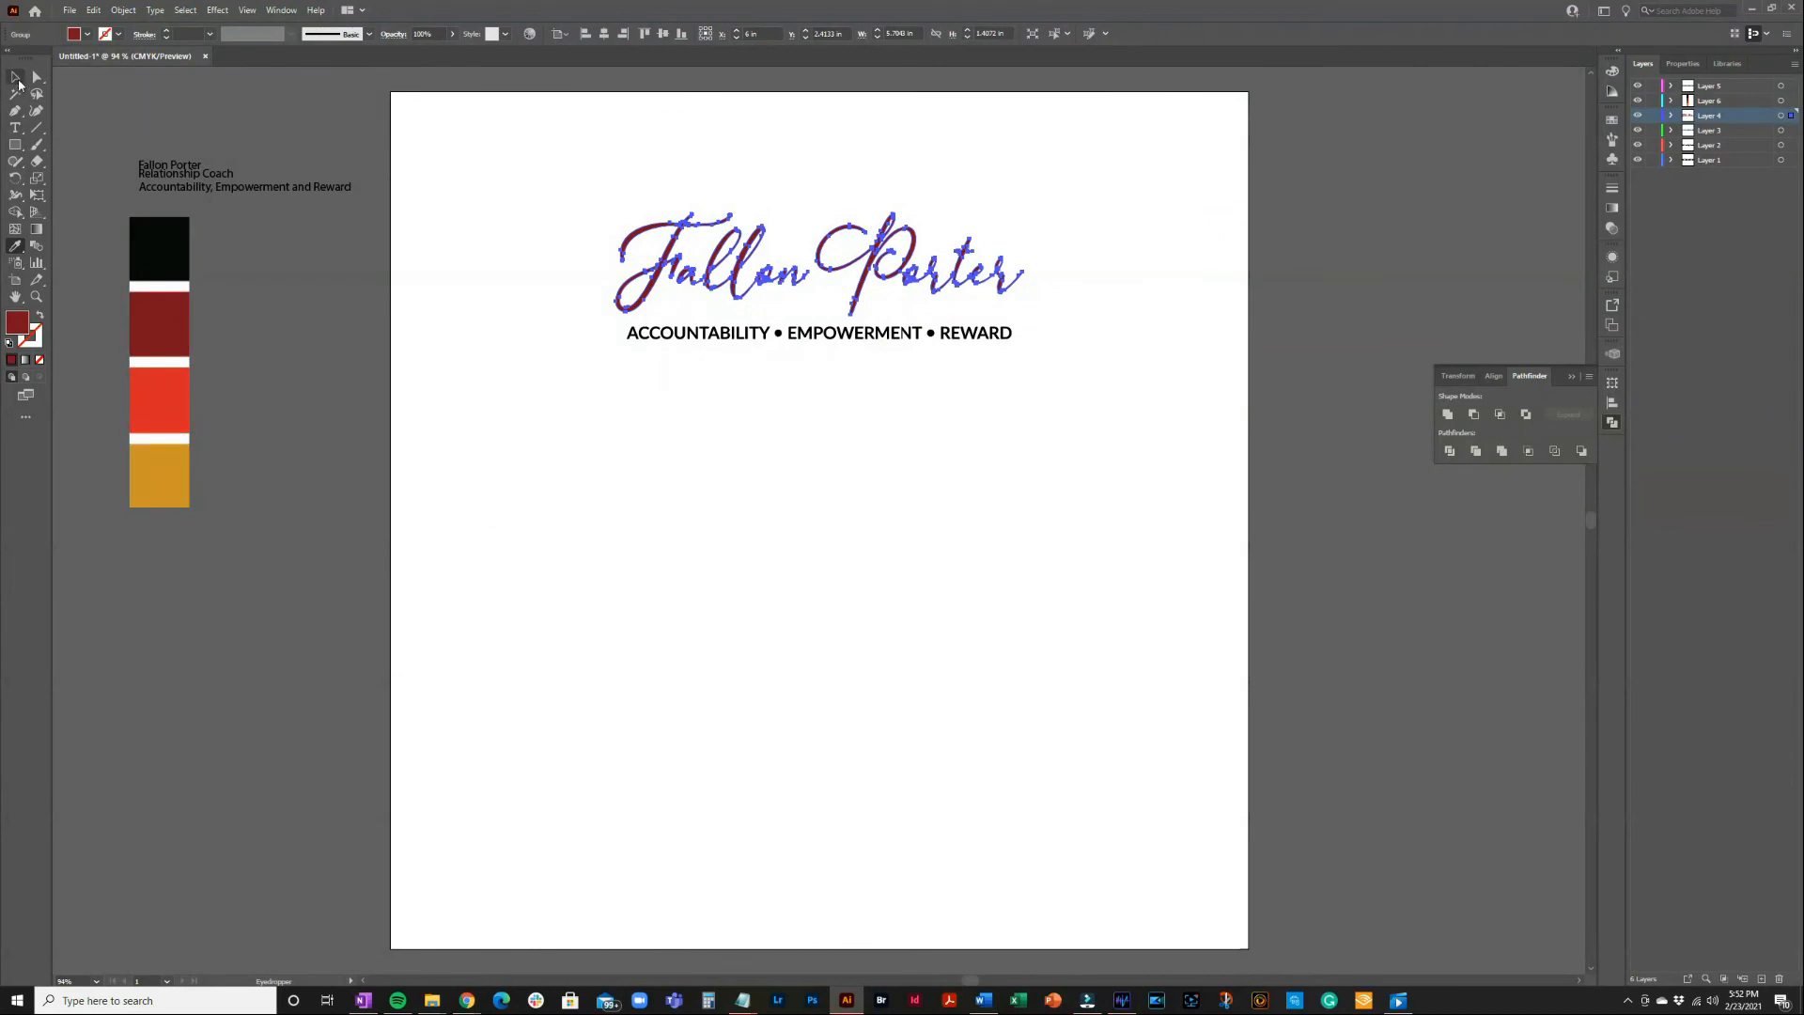
pyautogui.click(600, 385)
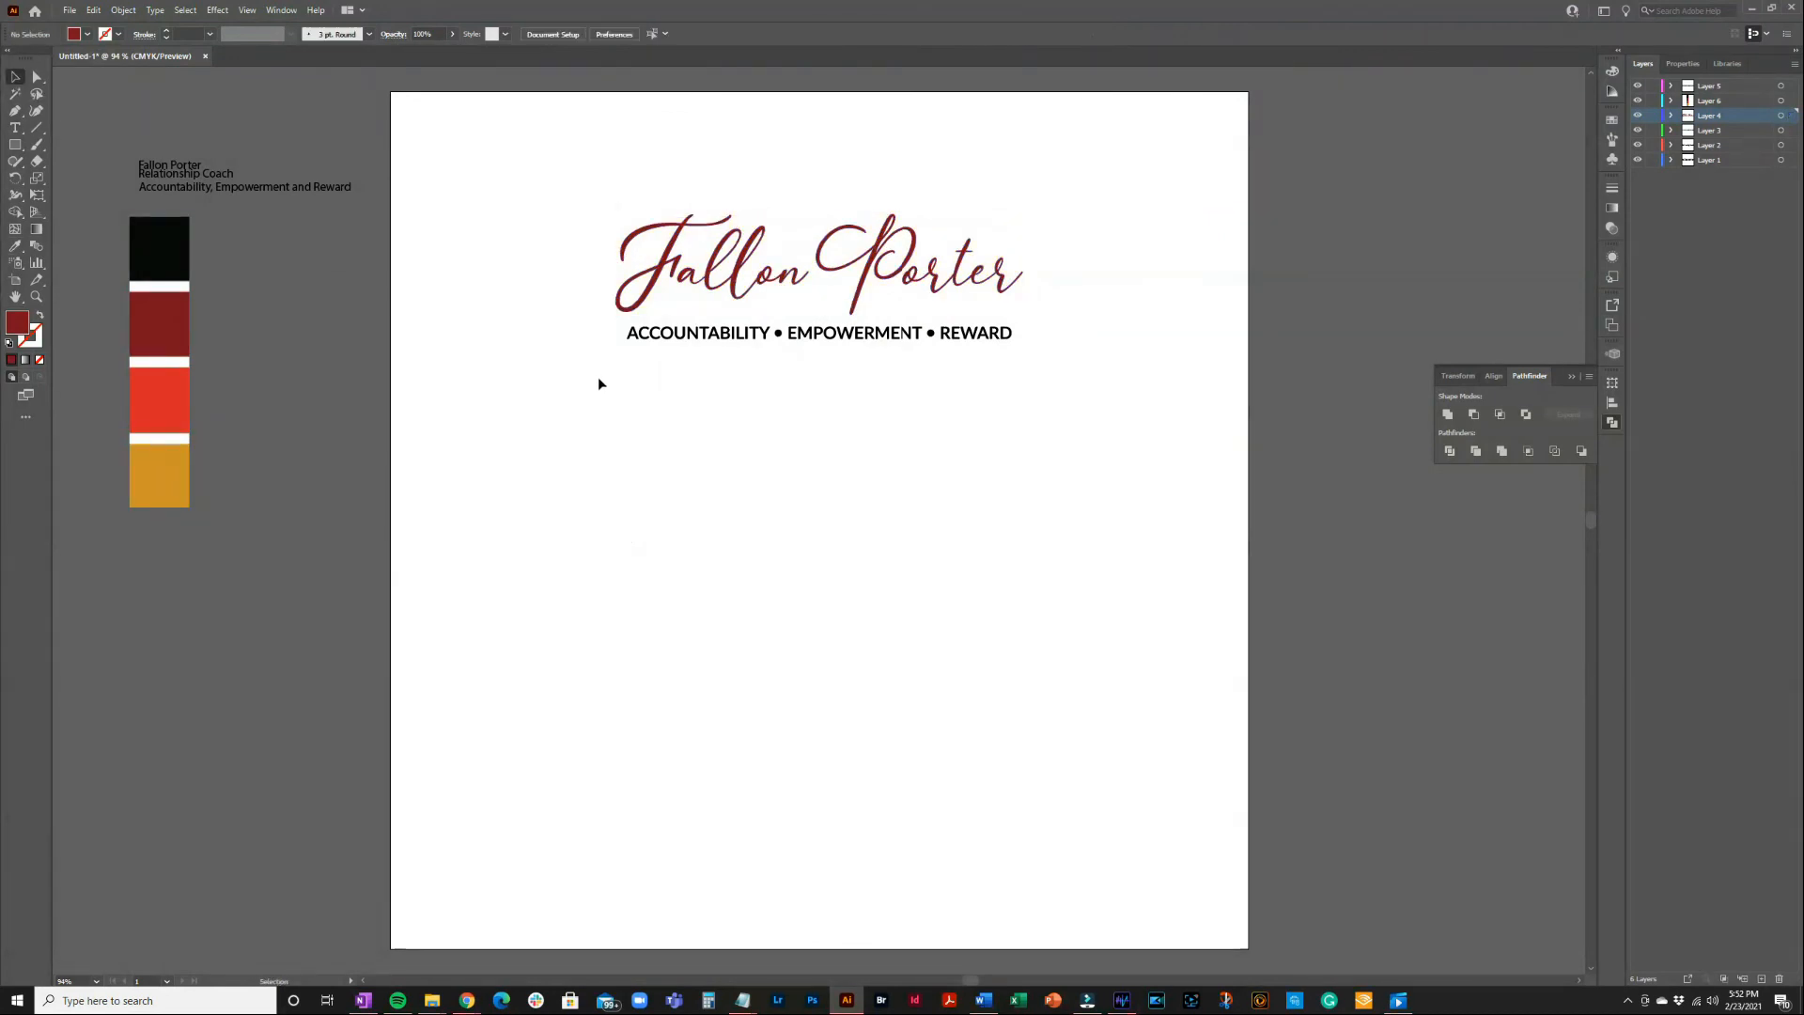
# Colour the tagline group with the palette's orange using the Eyedropper
pyautogui.click(1001, 336)
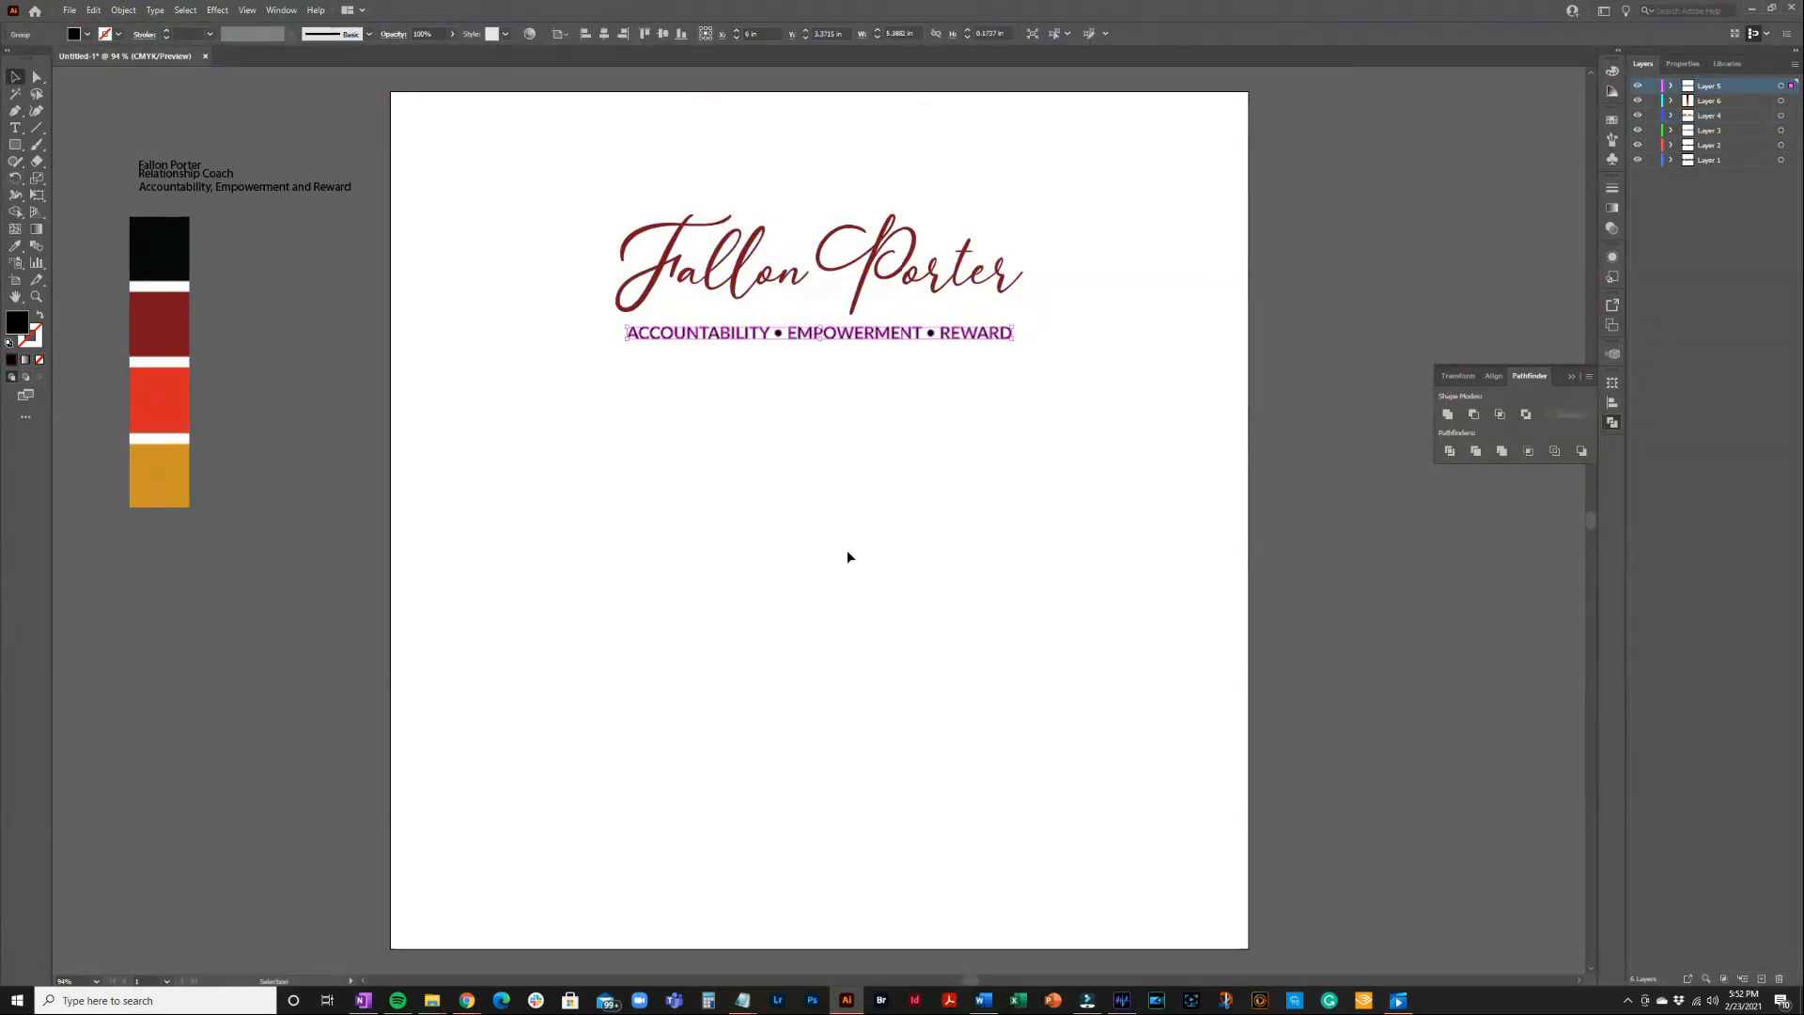
pyautogui.click(15, 245)
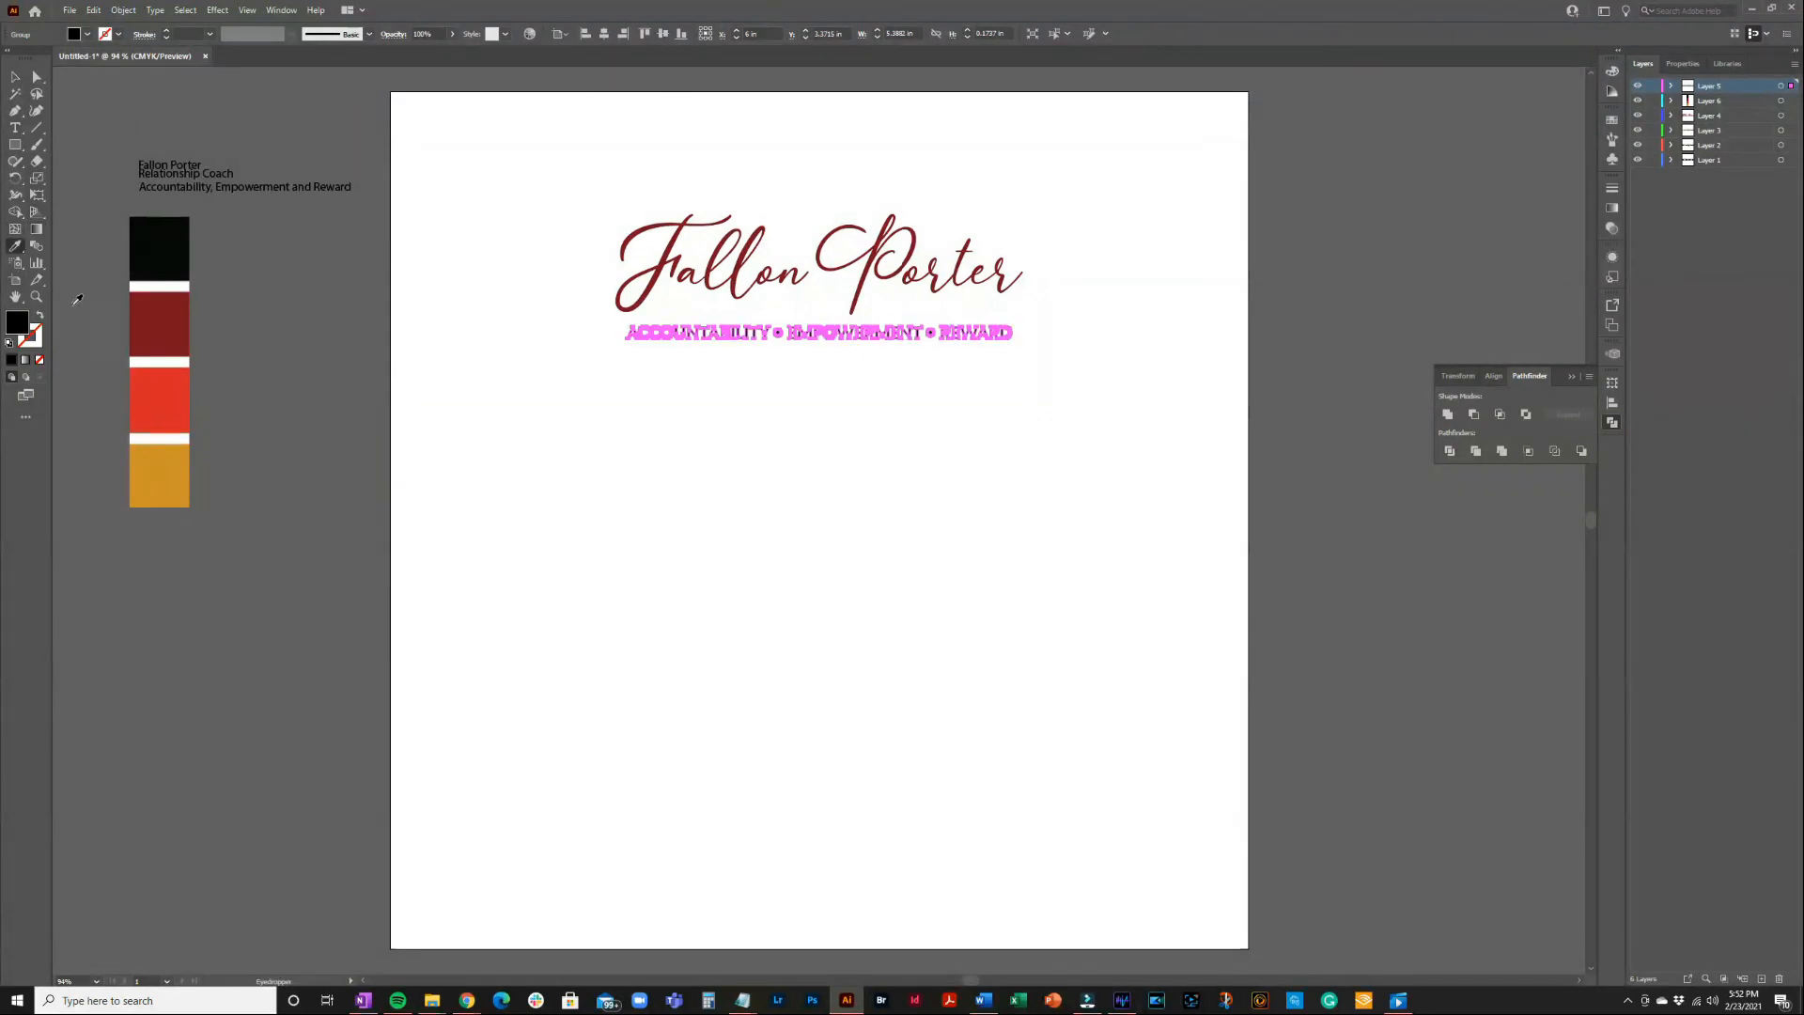
pyautogui.click(165, 476)
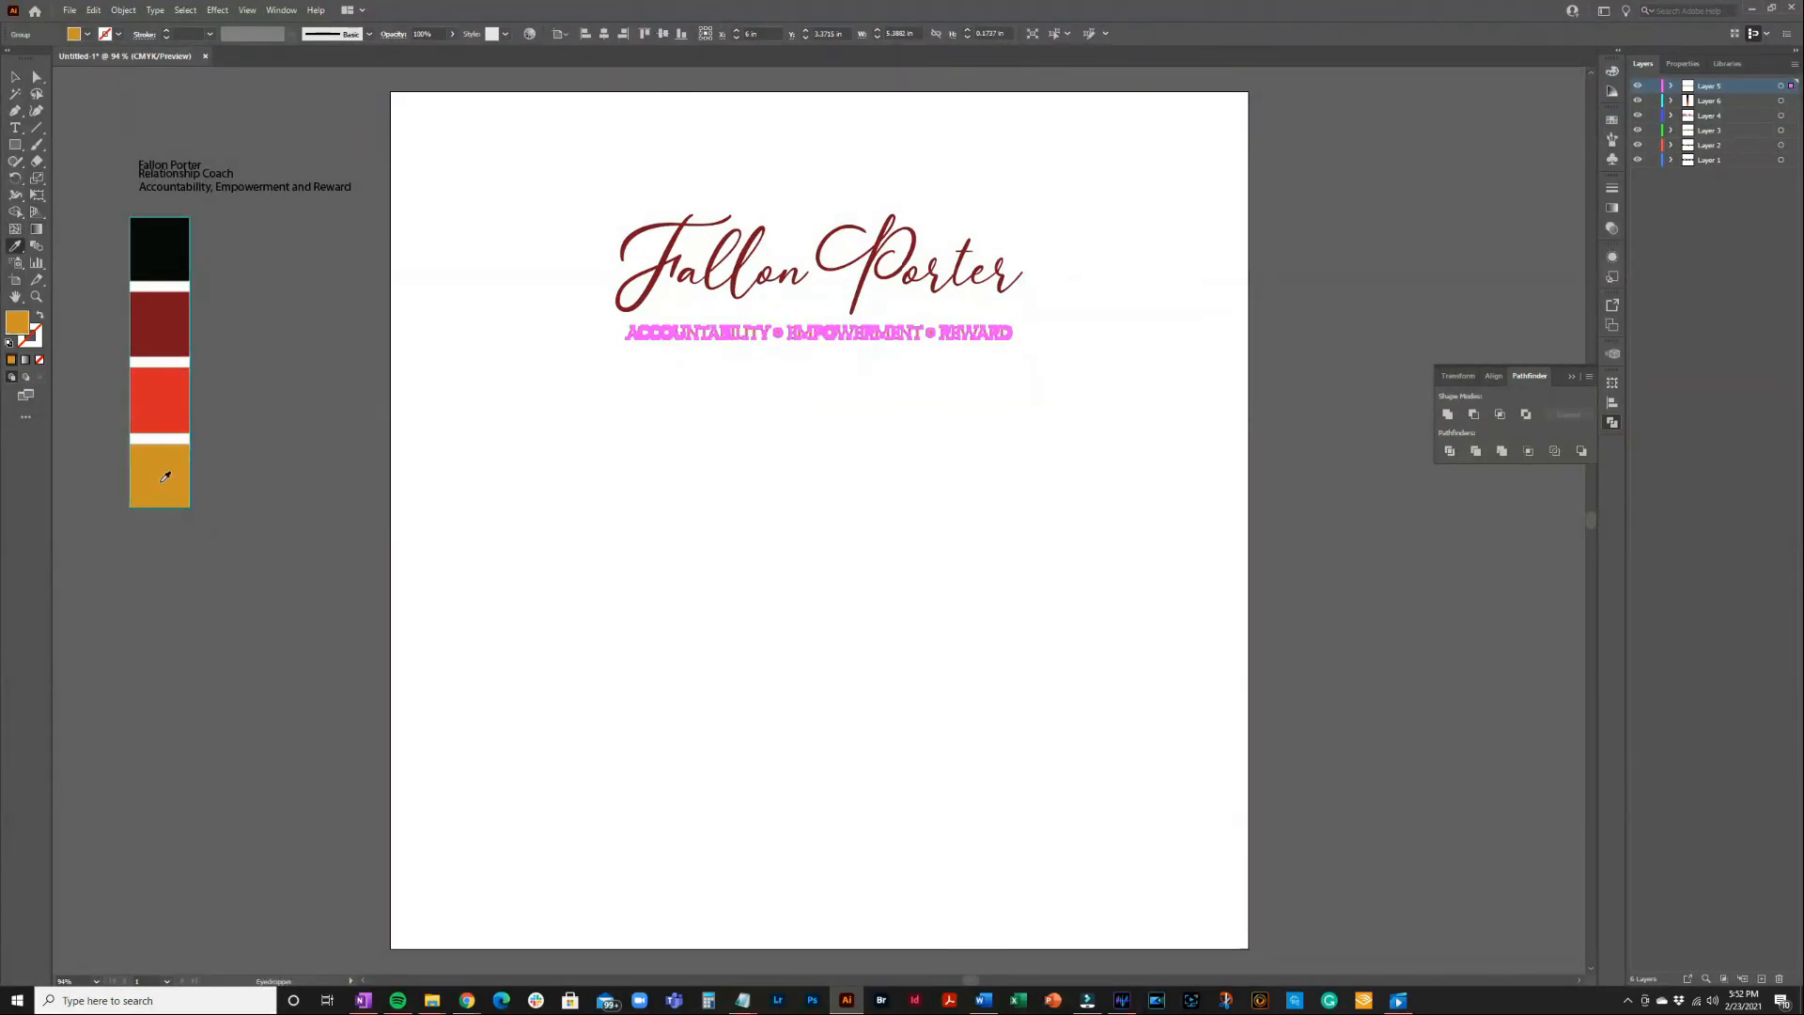
pyautogui.click(15, 76)
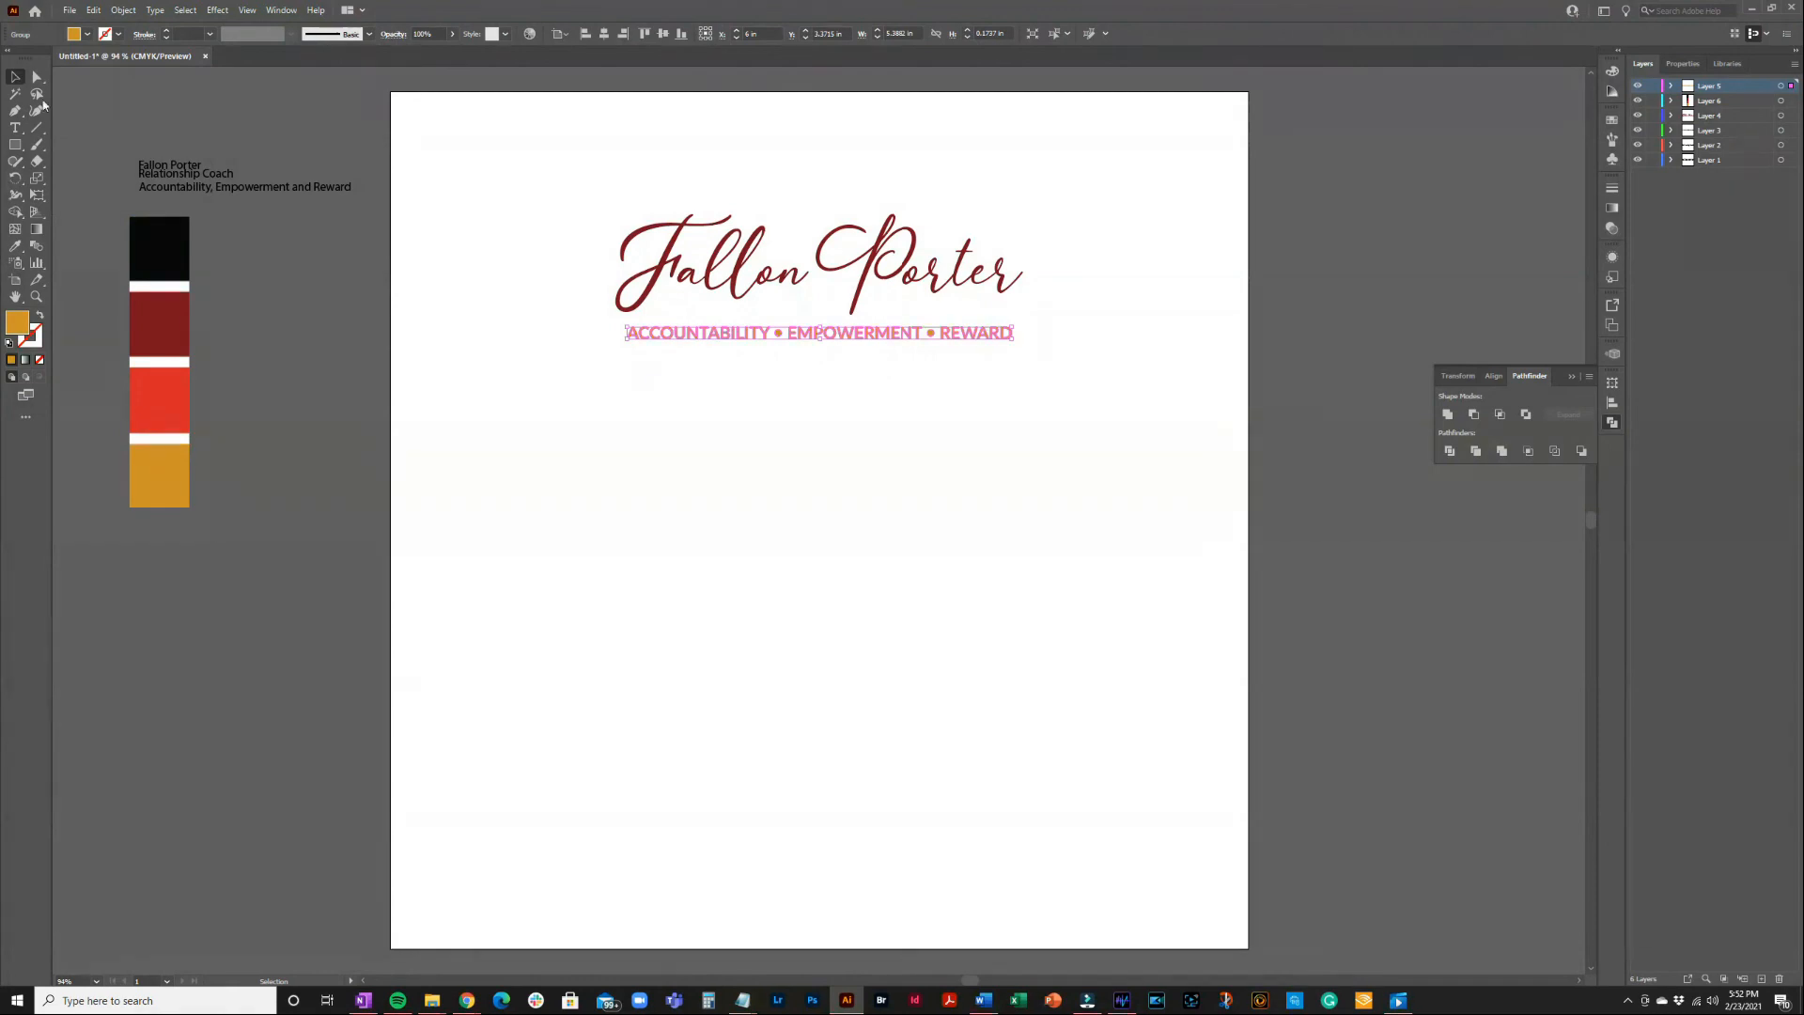
pyautogui.click(645, 697)
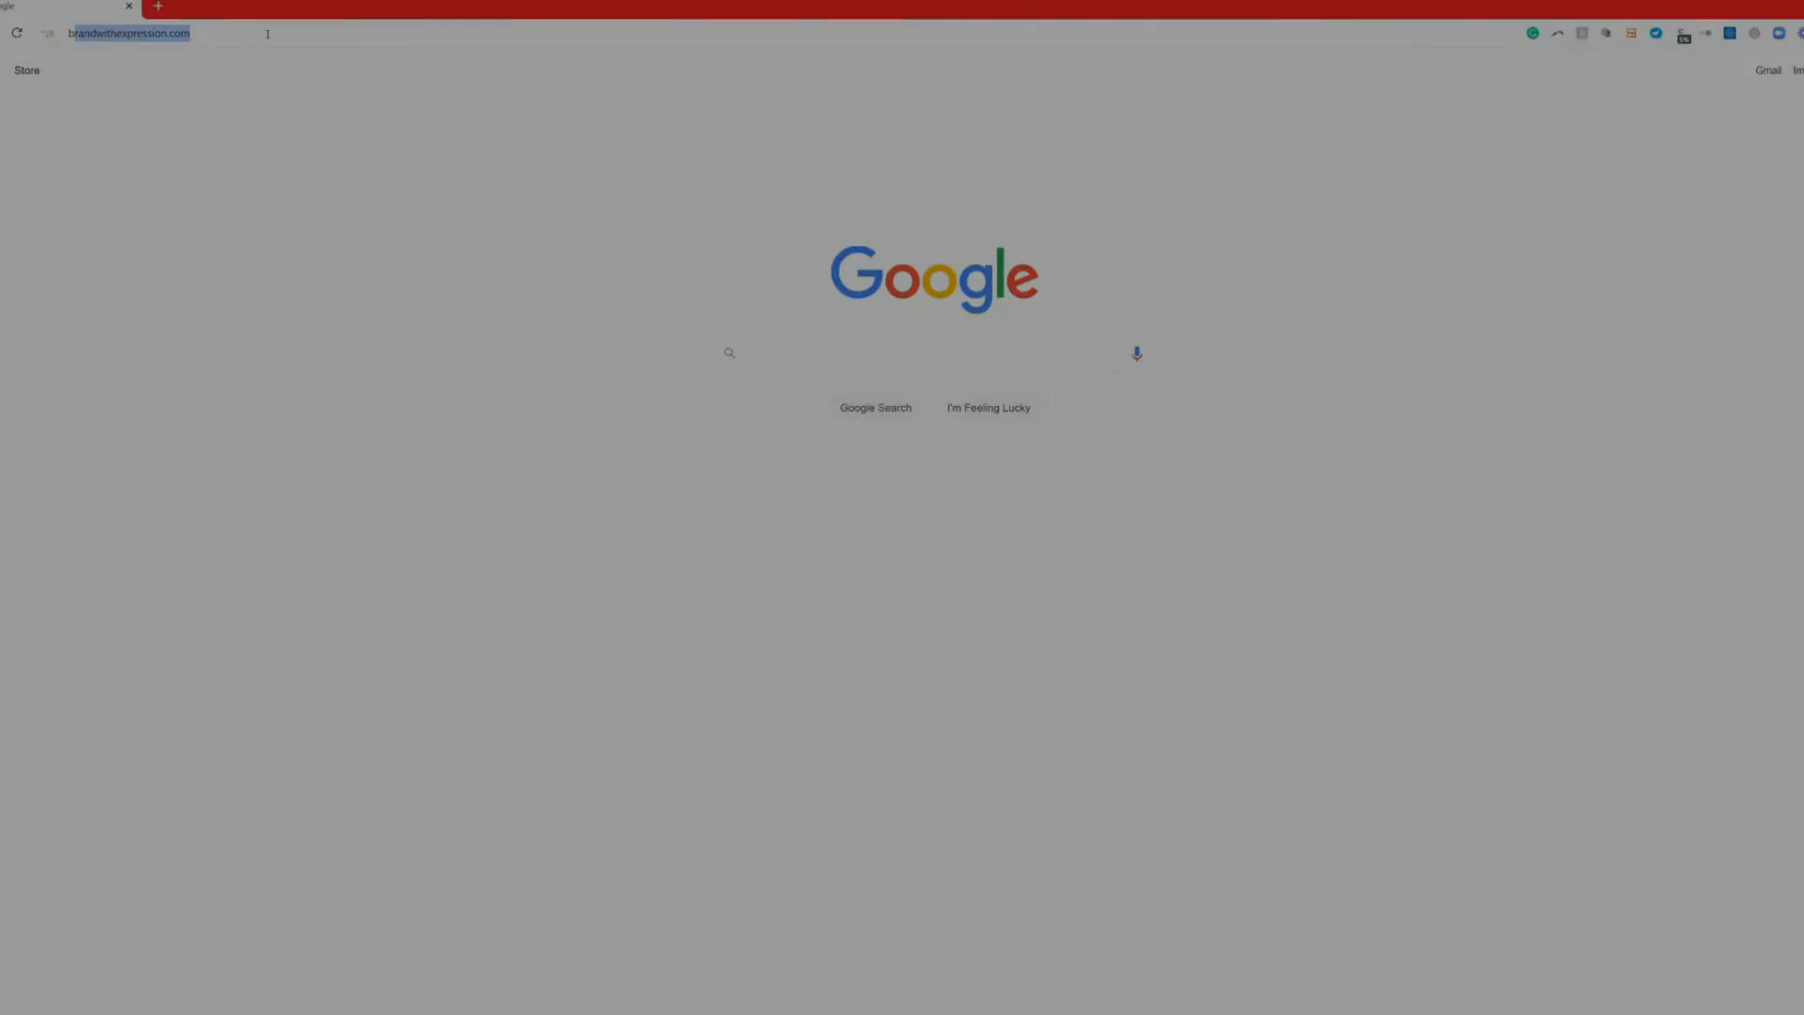
# Load brandwithkreda.com/brandpersonalityquiz and start the quiz
pyautogui.write('randwithkreda.com/brandperso')
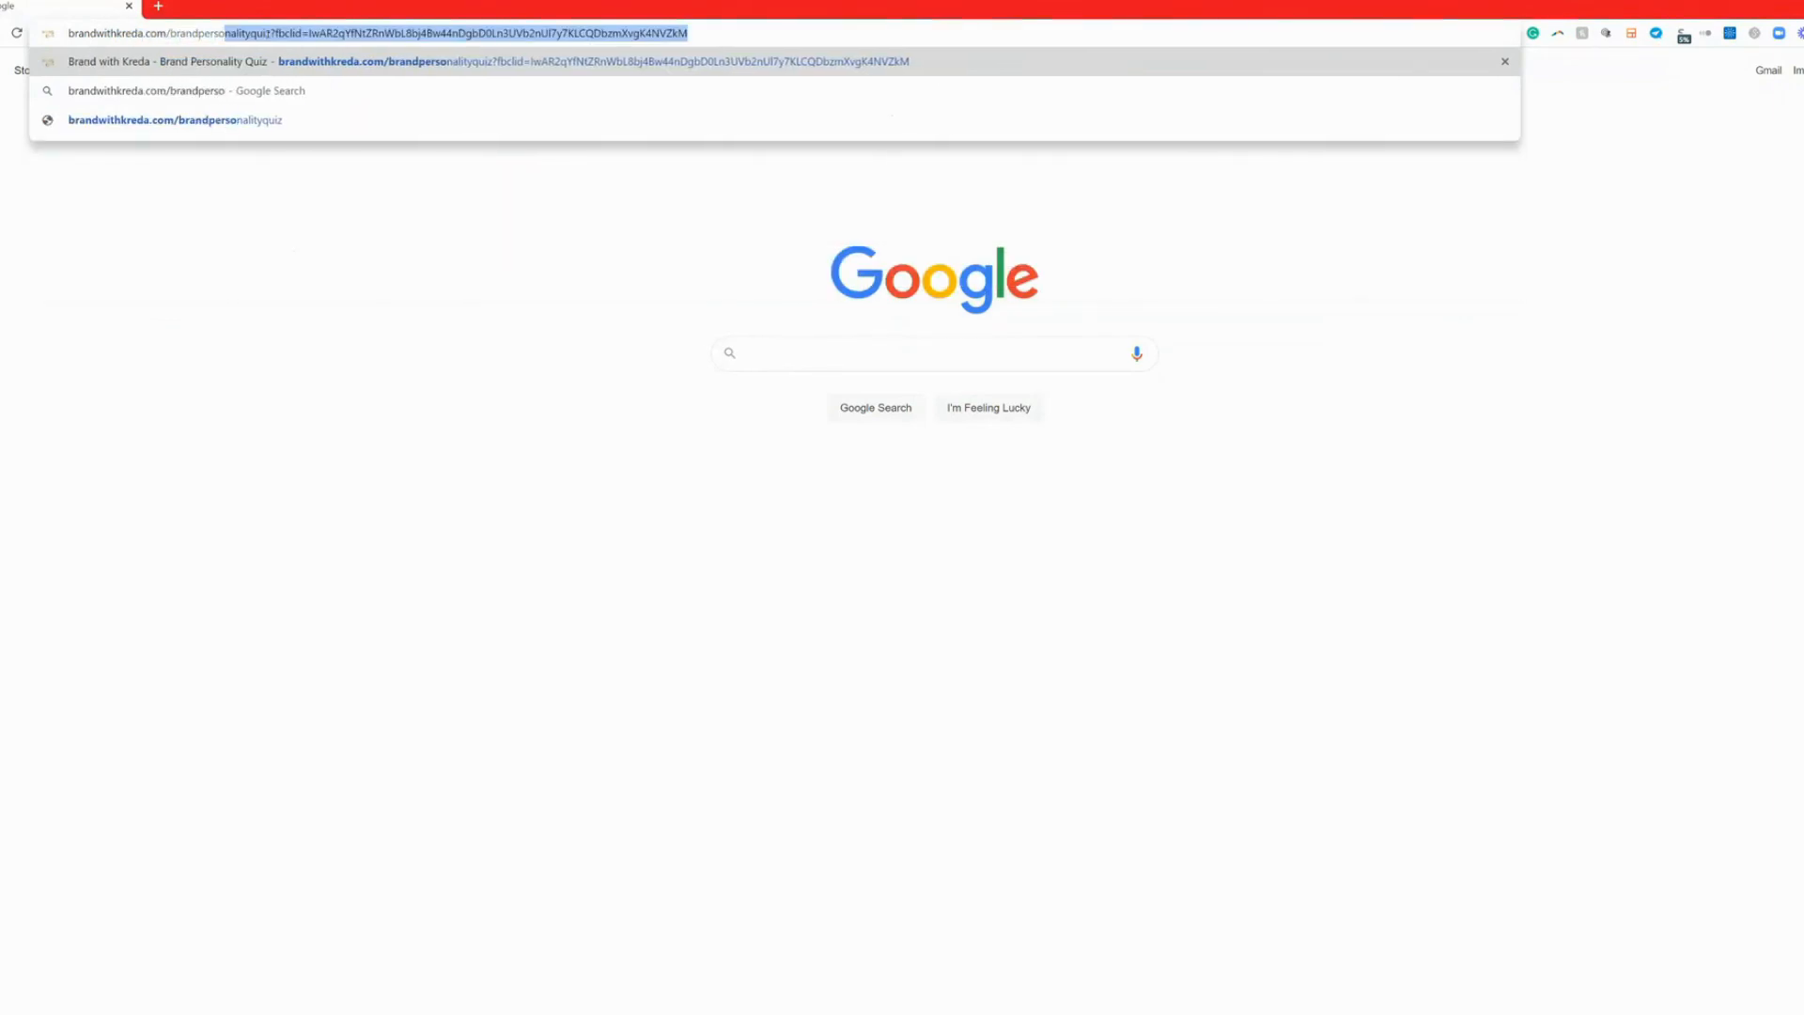
pyautogui.write('nalityquiz')
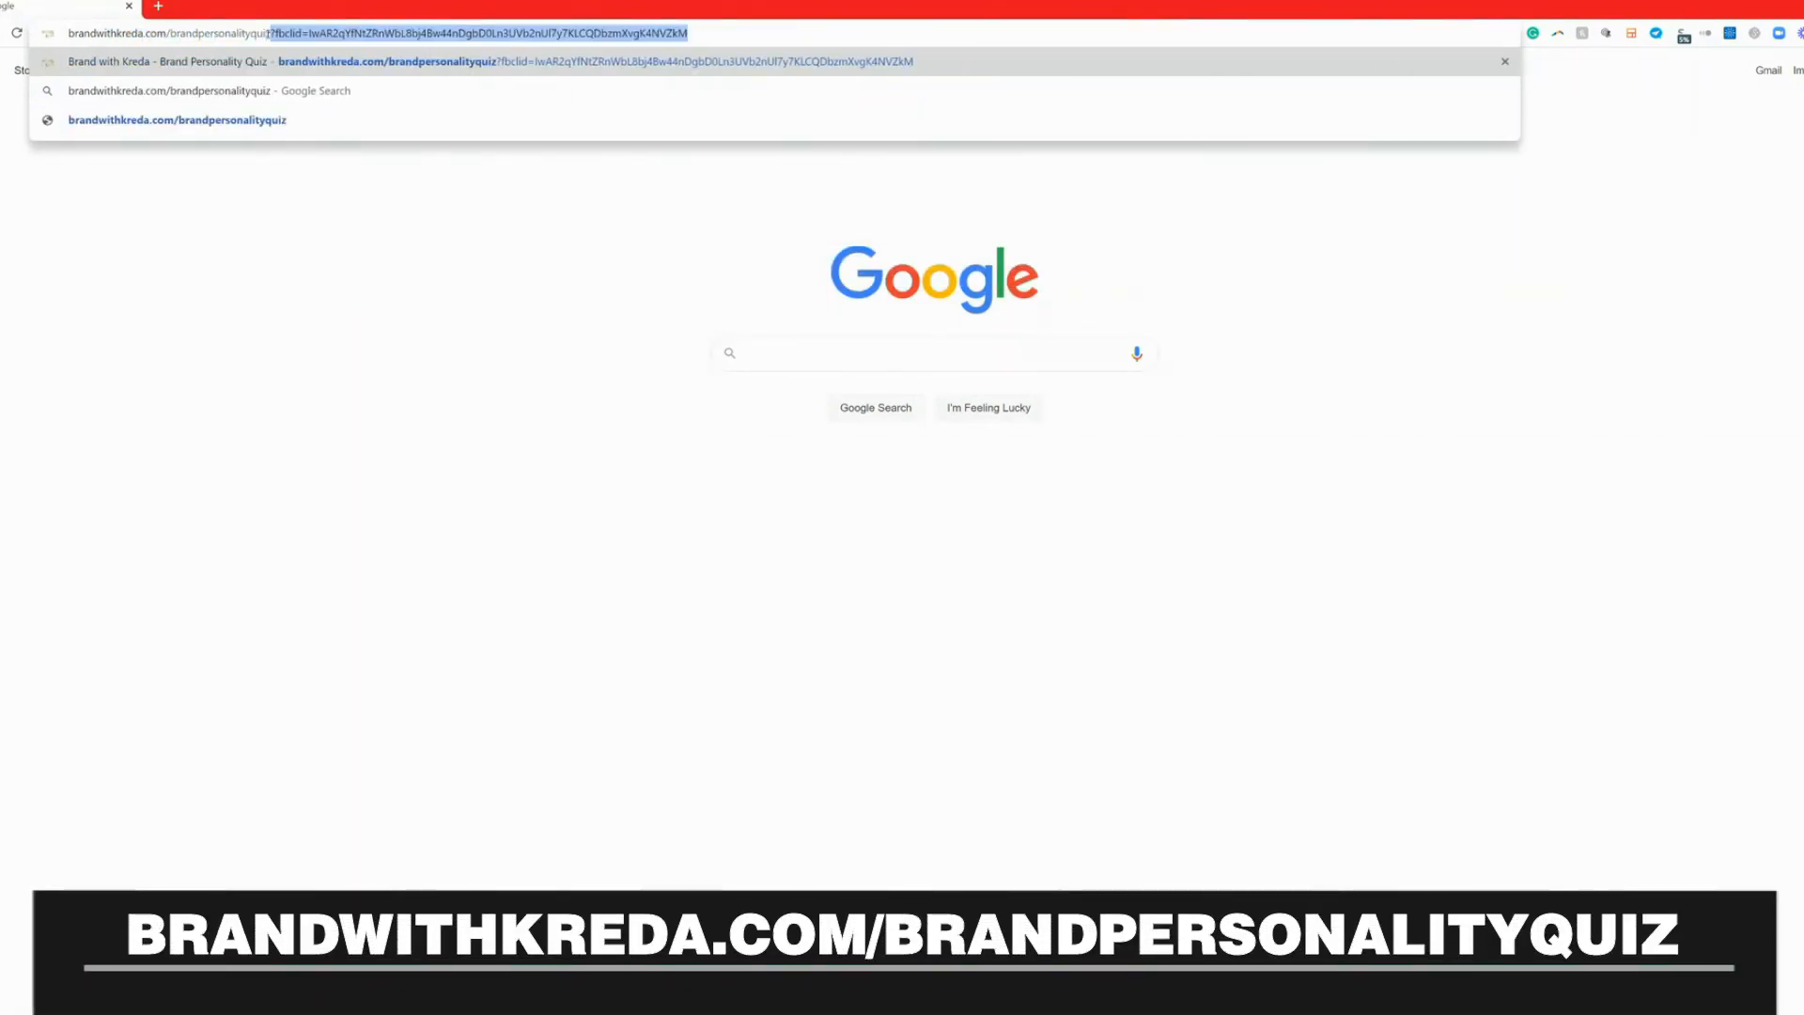
pyautogui.press('Delete')
pyautogui.press('Return')
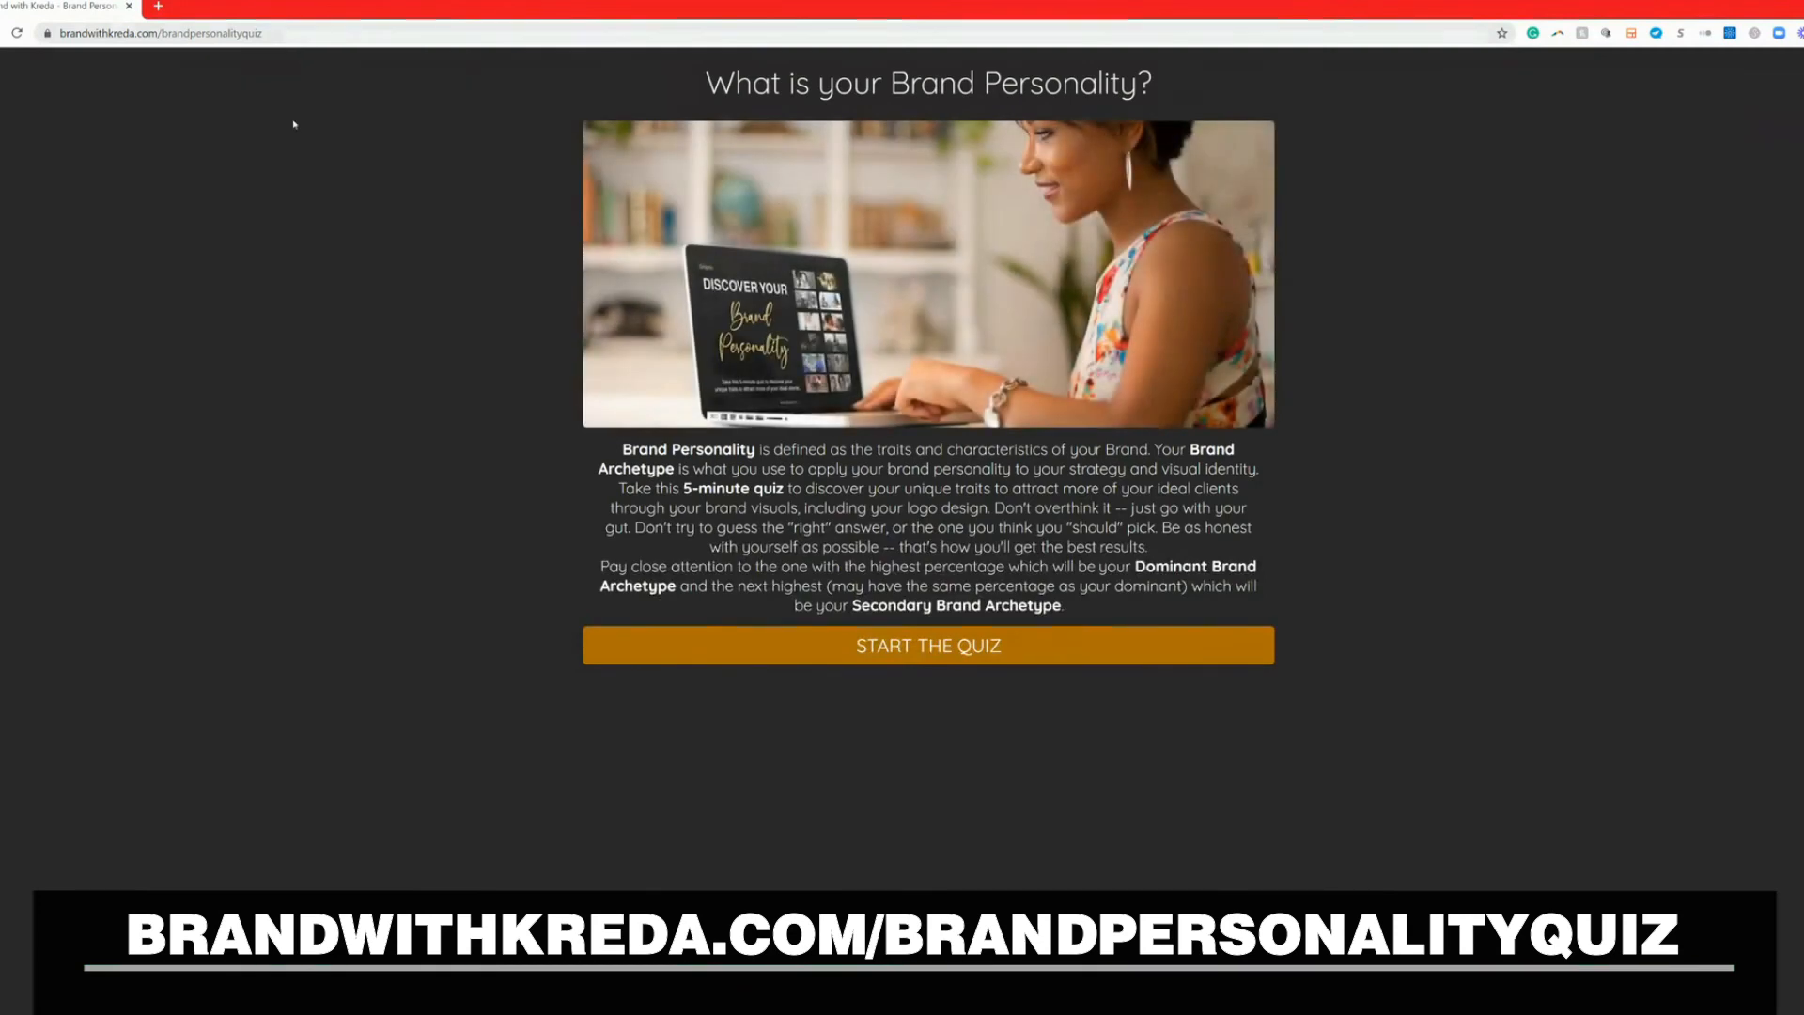
pyautogui.click(931, 646)
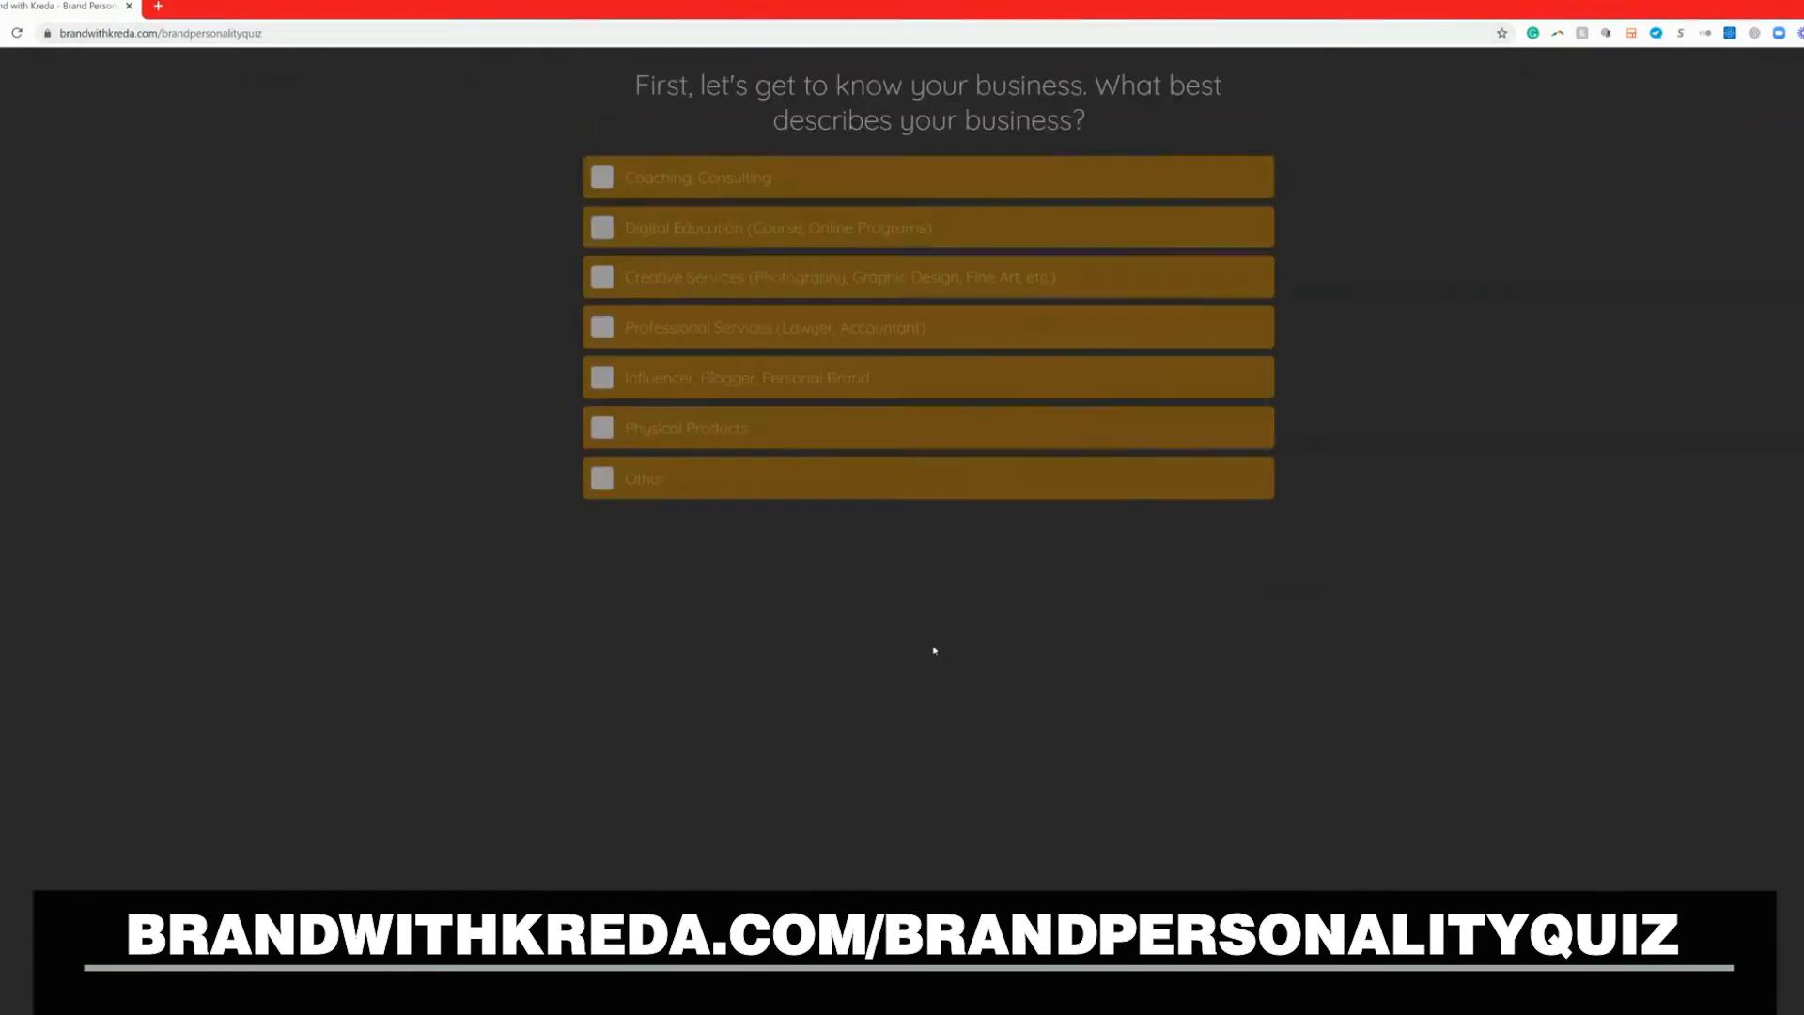